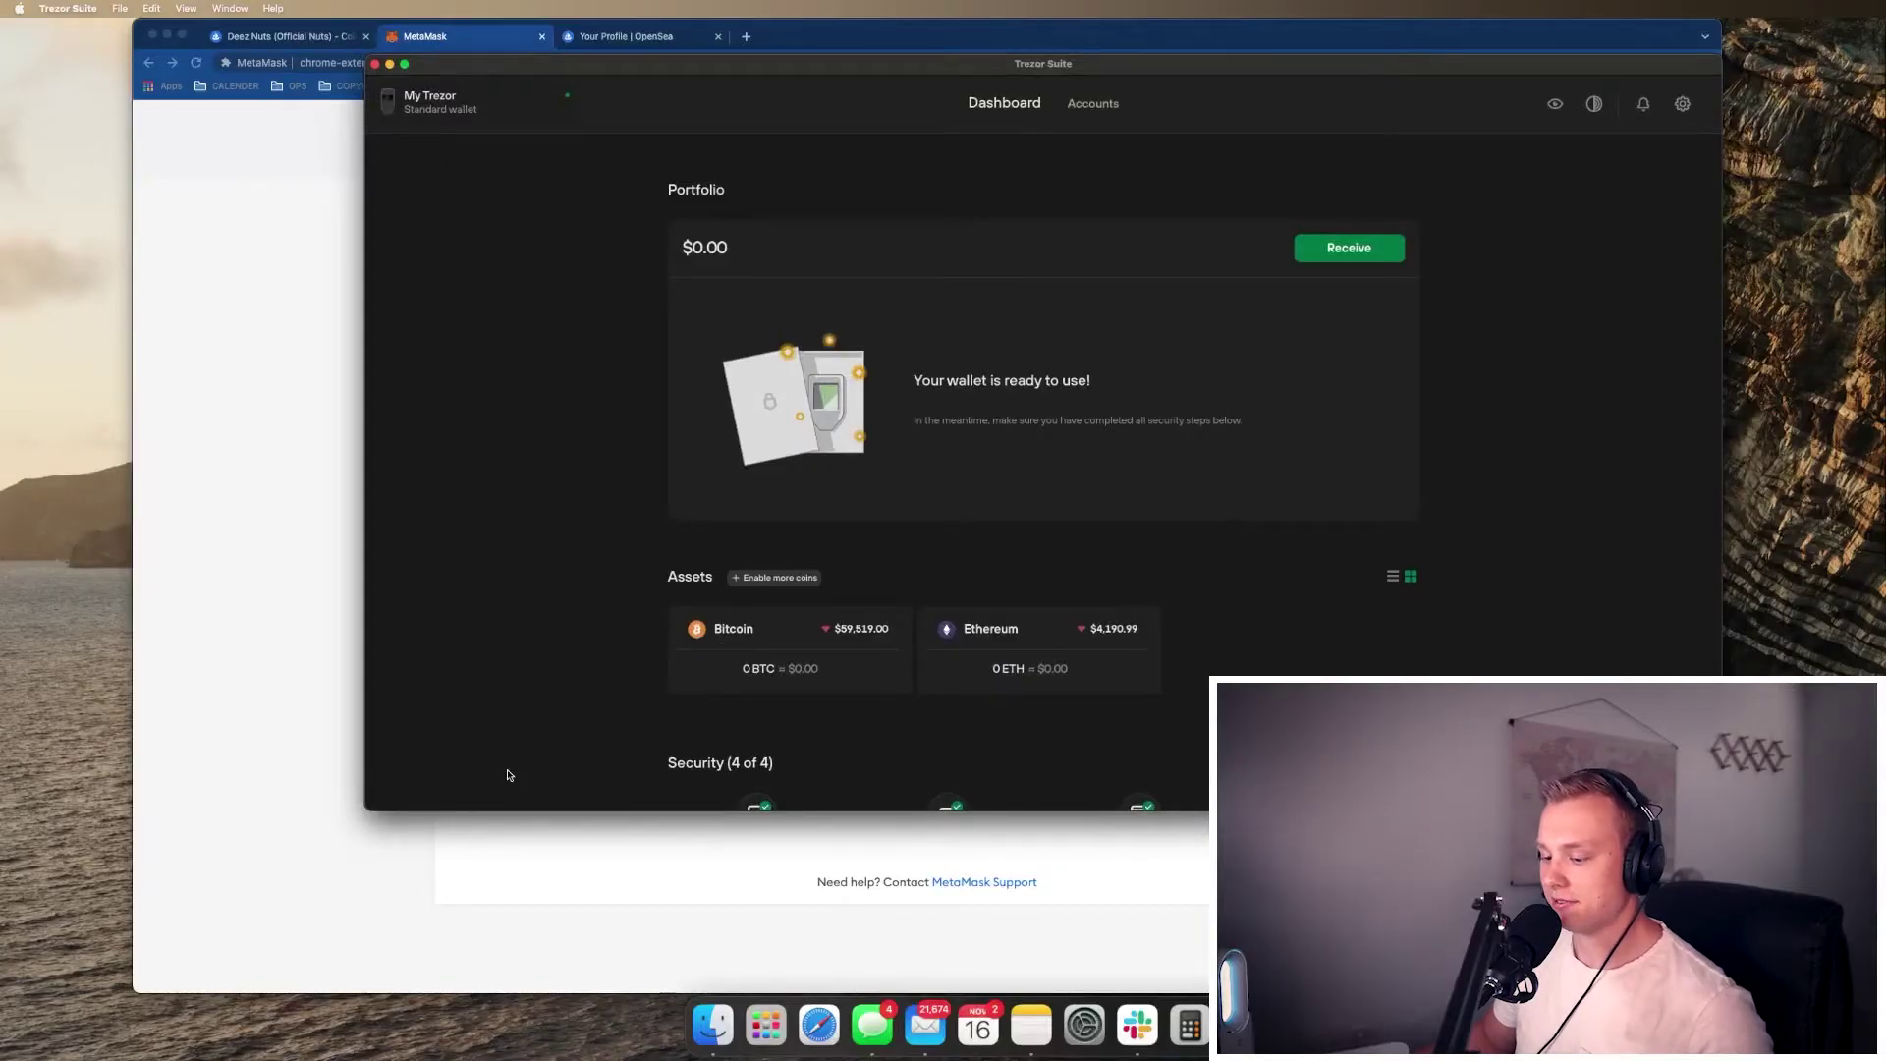
# - Shrink and drag Trezor Suite aside so Chrome's MetaMask wallet (Account 1, 0.6336 ETH) is in front
pyautogui.moveTo(376, 812); pyautogui.dragTo(429, 963)
pyautogui.scroll(-5, 599, 704)
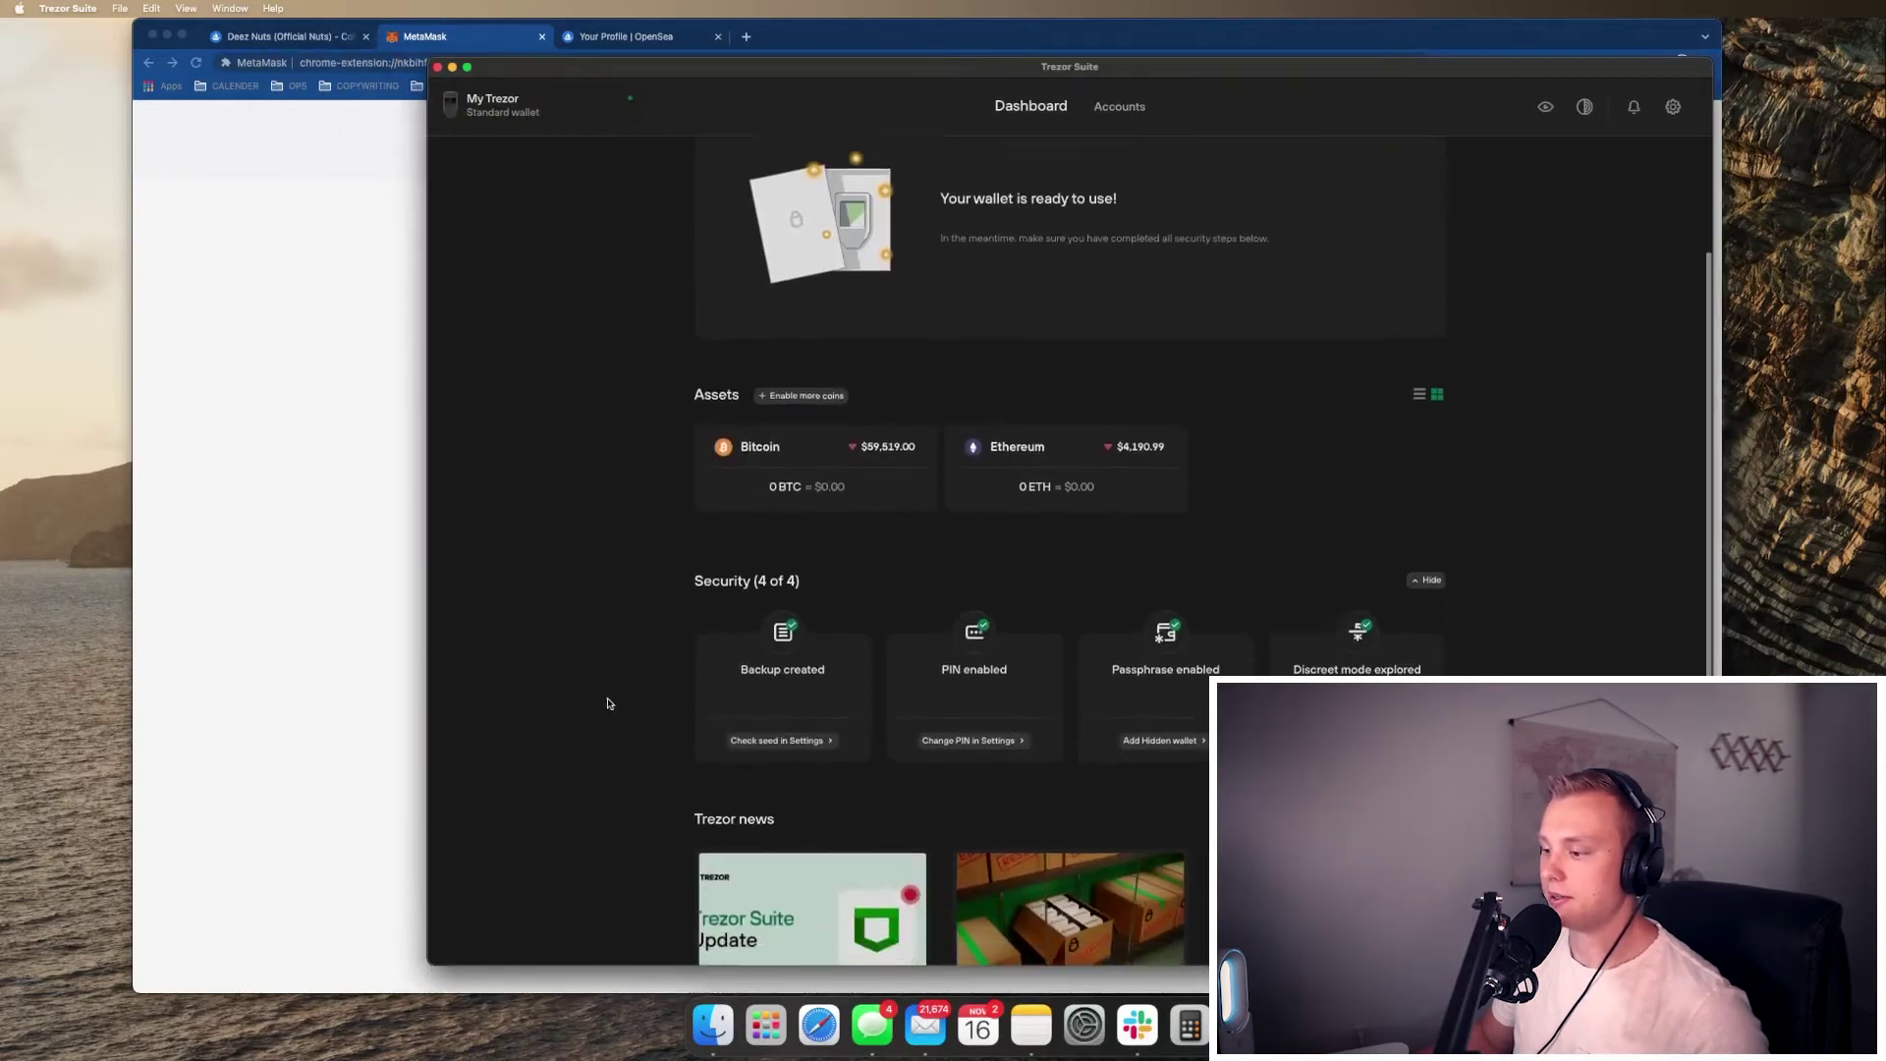
pyautogui.scroll(5, 609, 412)
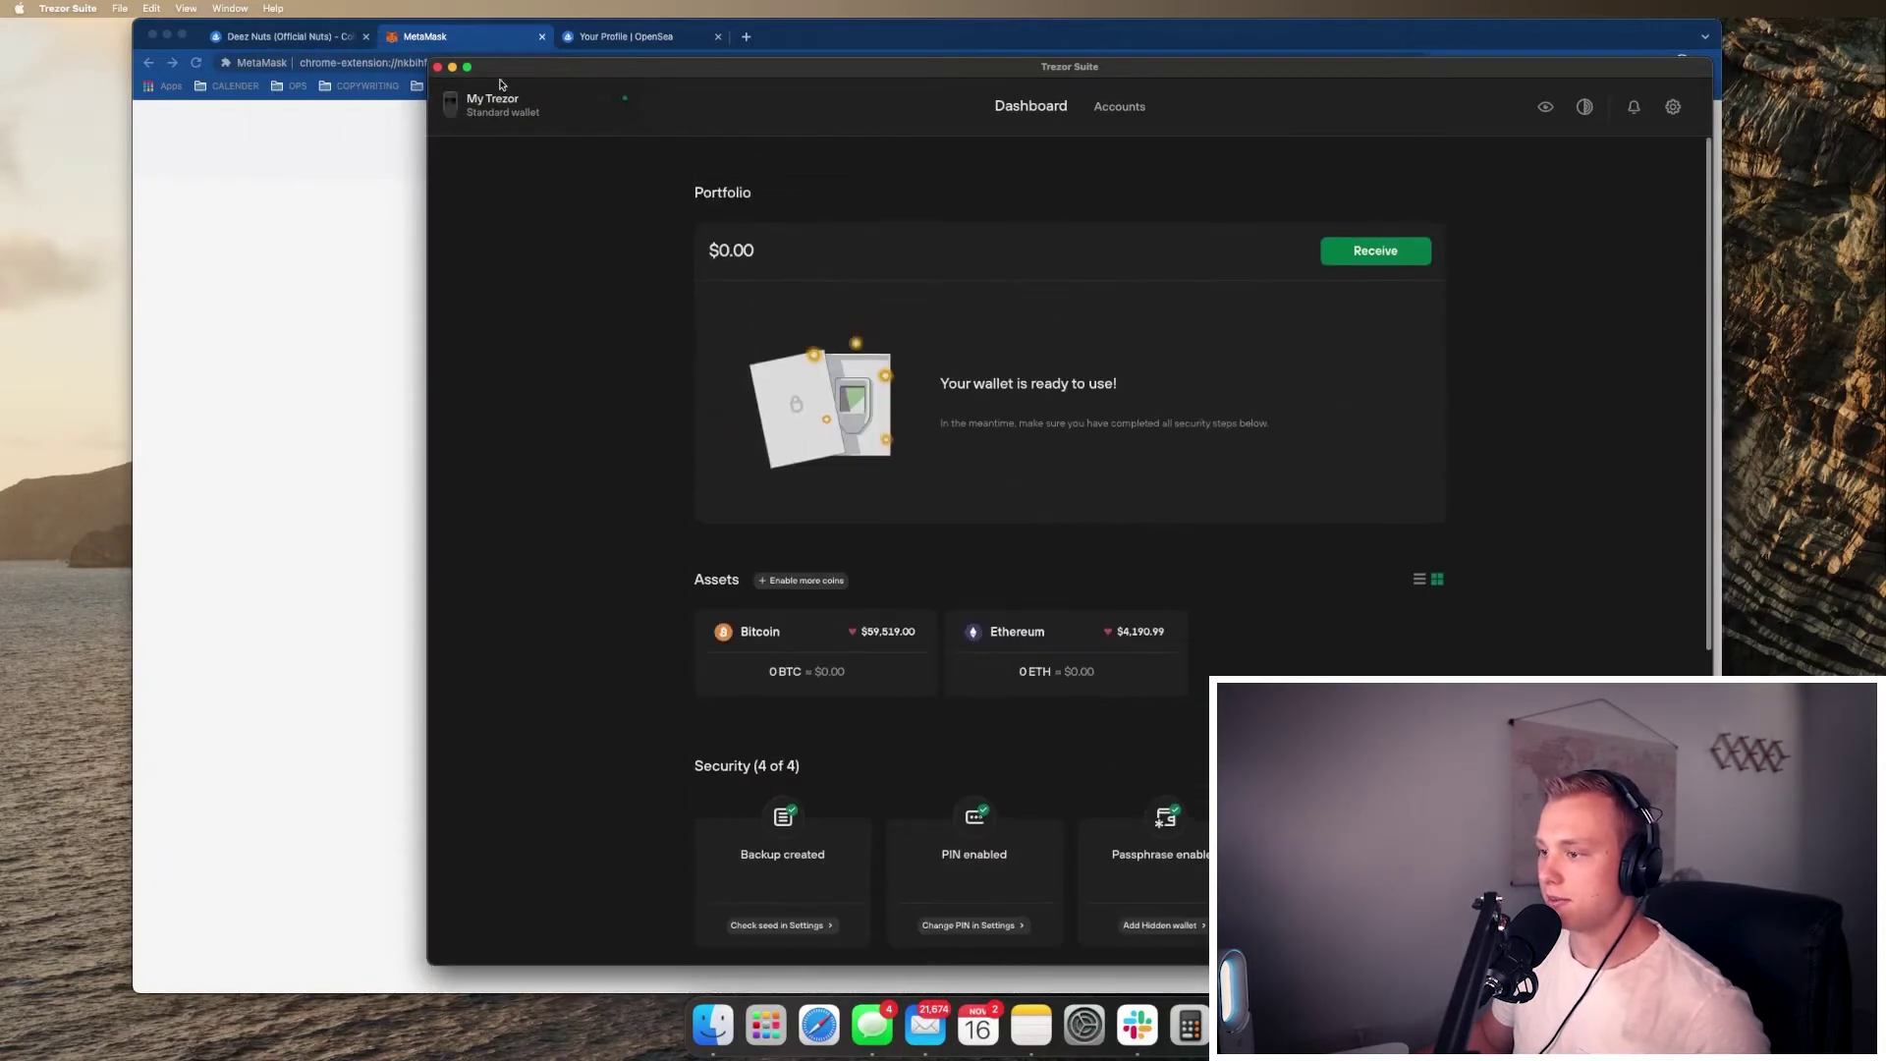
pyautogui.moveTo(500, 85); pyautogui.dragTo(610, 59)
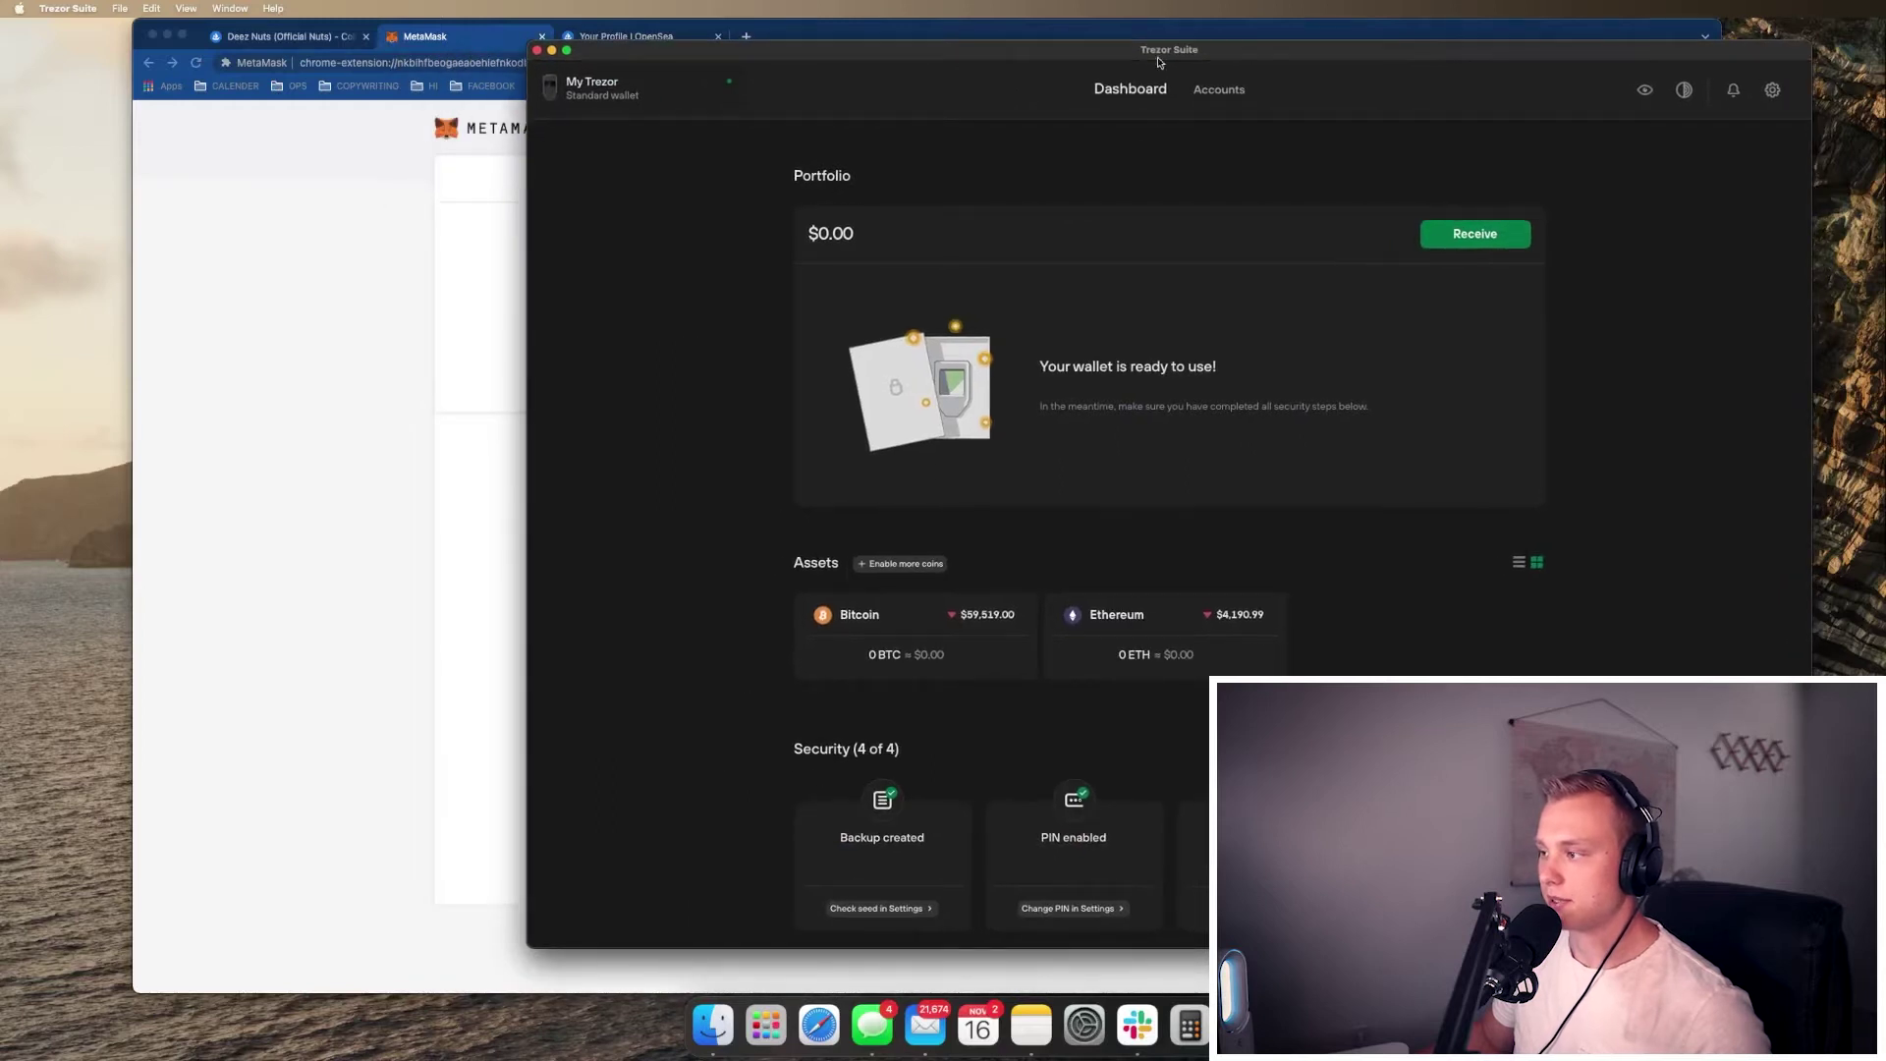
pyautogui.moveTo(1157, 57); pyautogui.dragTo(984, 125)
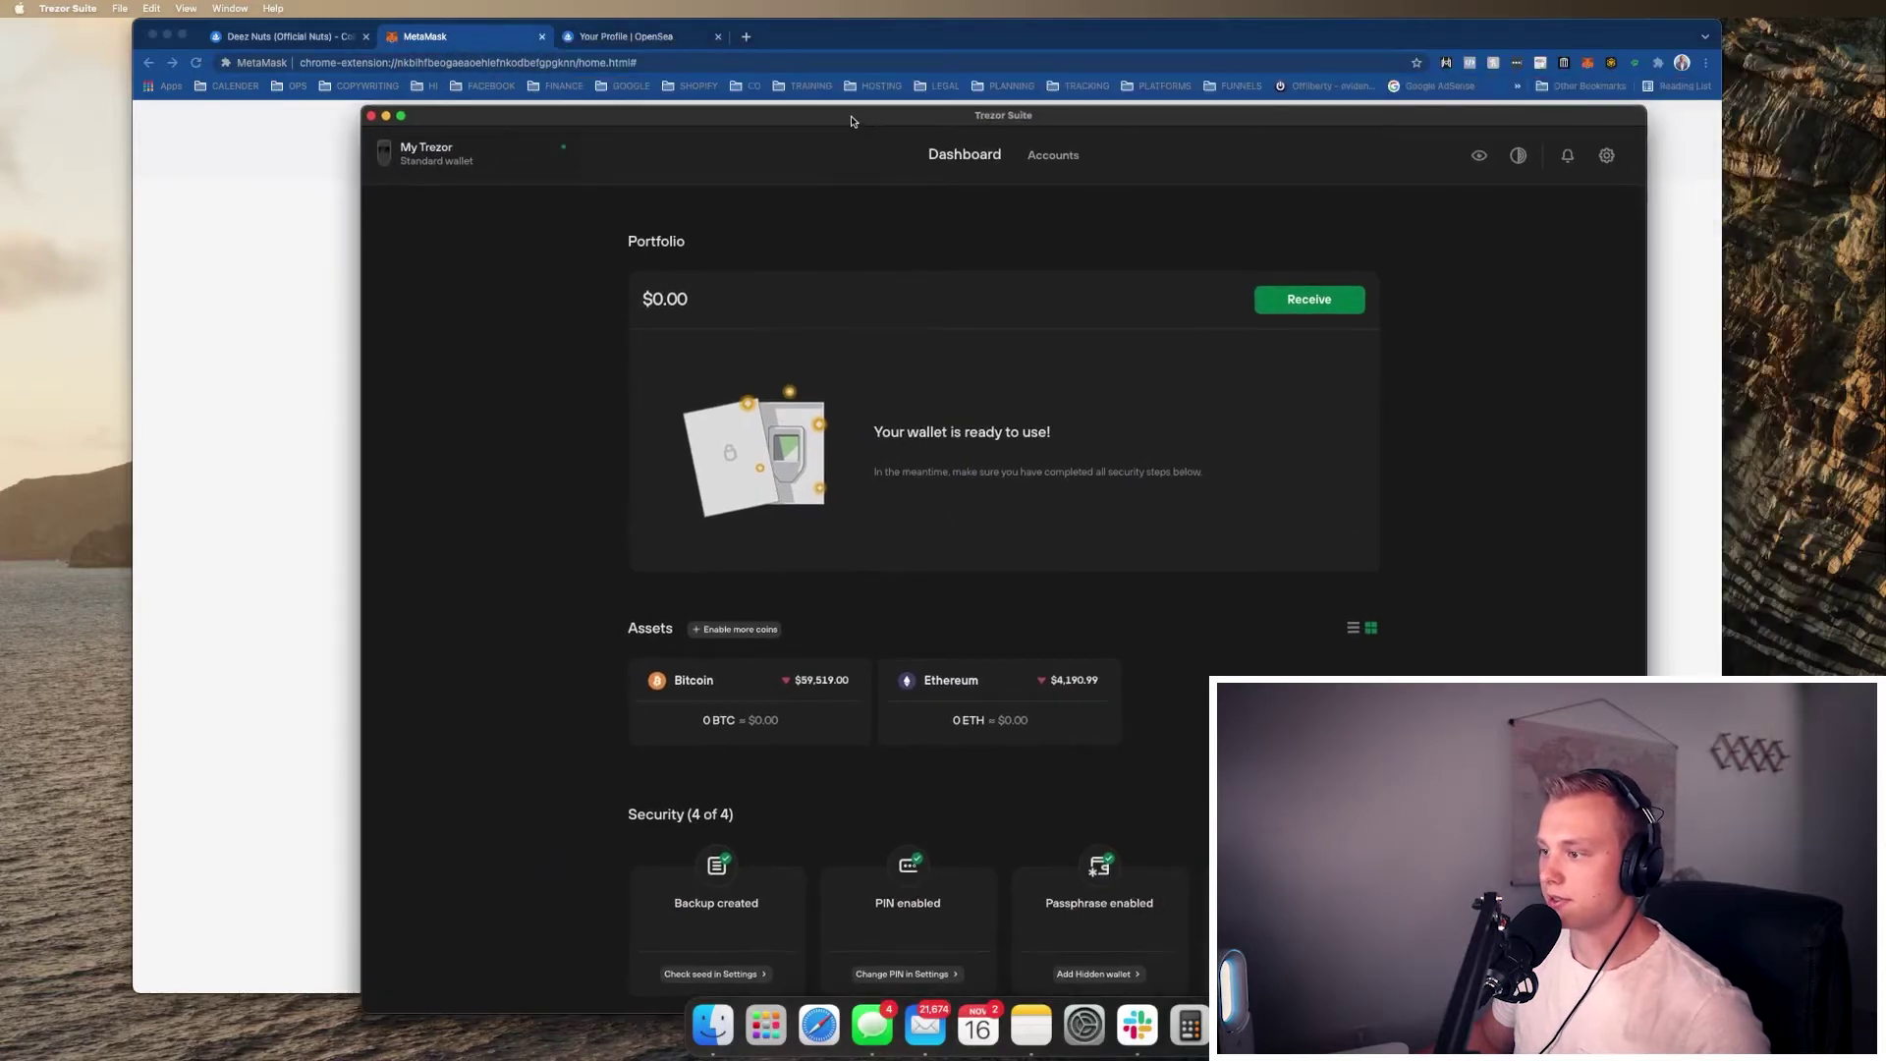
pyautogui.moveTo(852, 121); pyautogui.dragTo(948, 83)
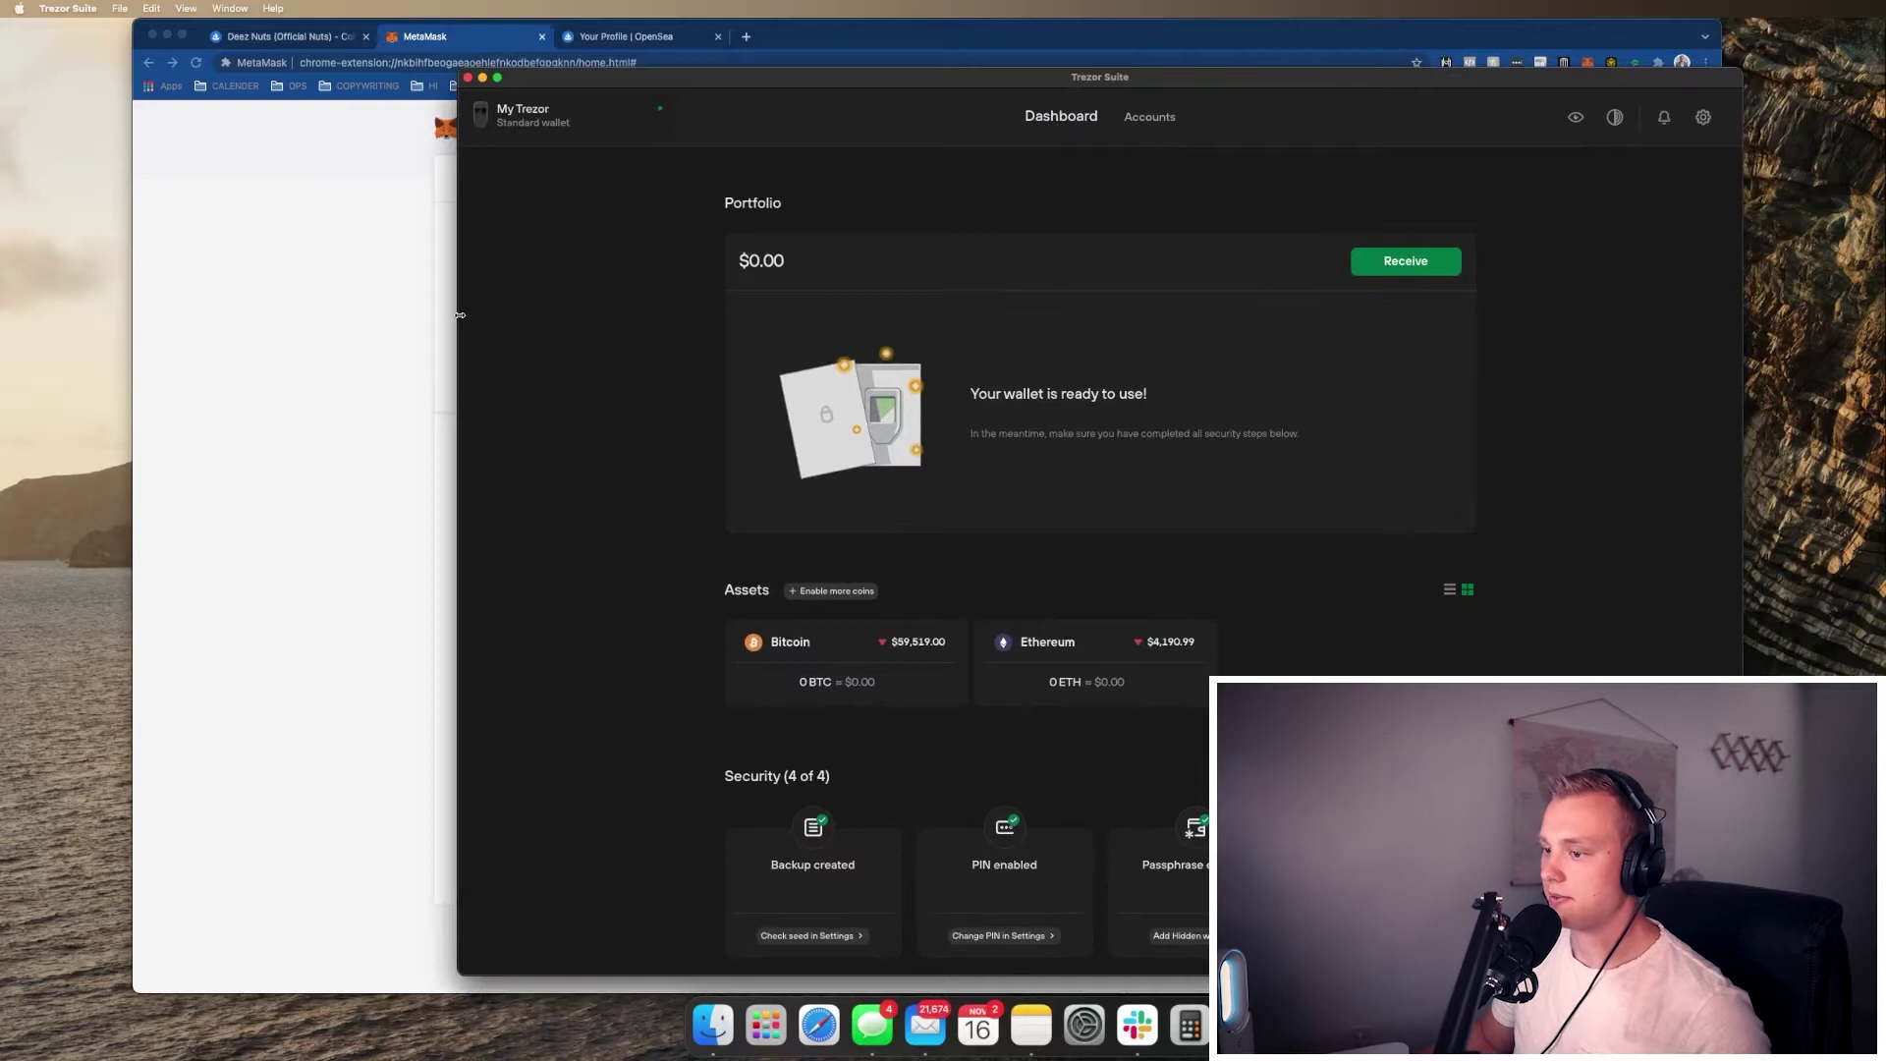
pyautogui.moveTo(460, 314); pyautogui.dragTo(761, 314)
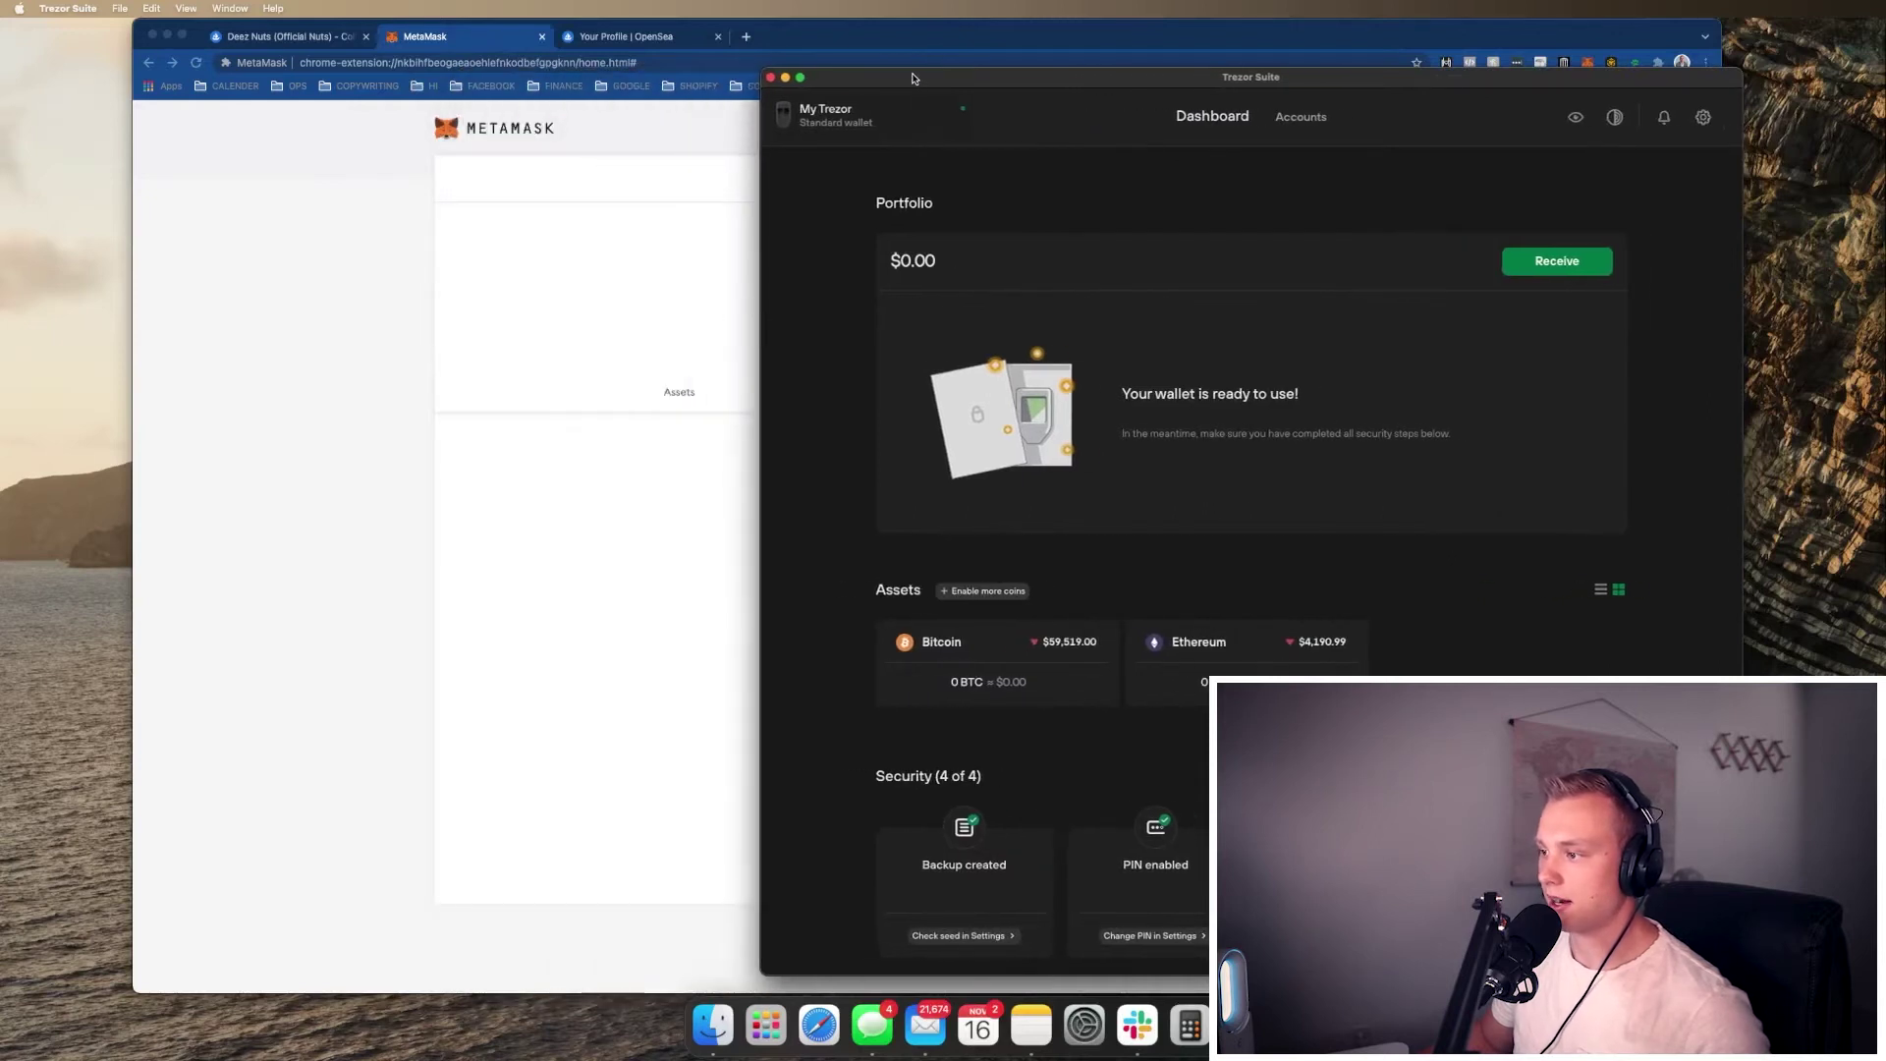
pyautogui.moveTo(913, 77); pyautogui.dragTo(803, 84)
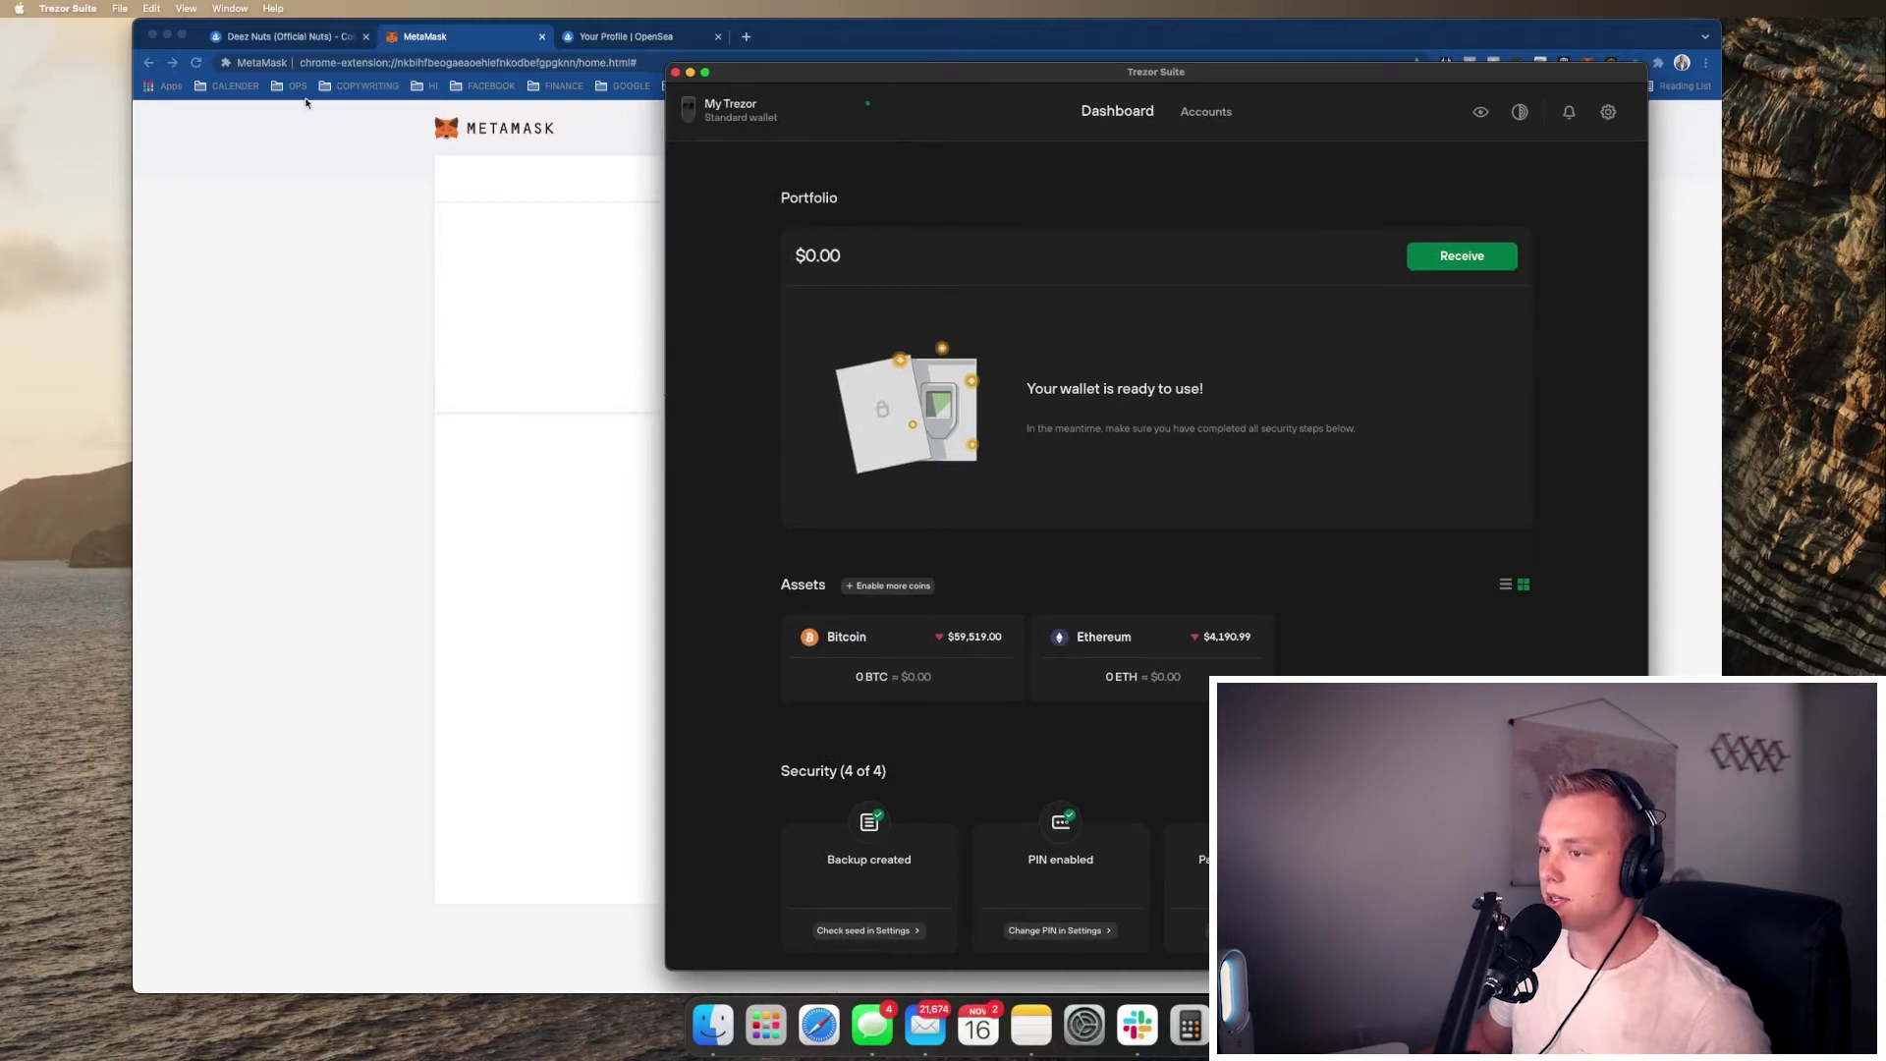
pyautogui.click(429, 312)
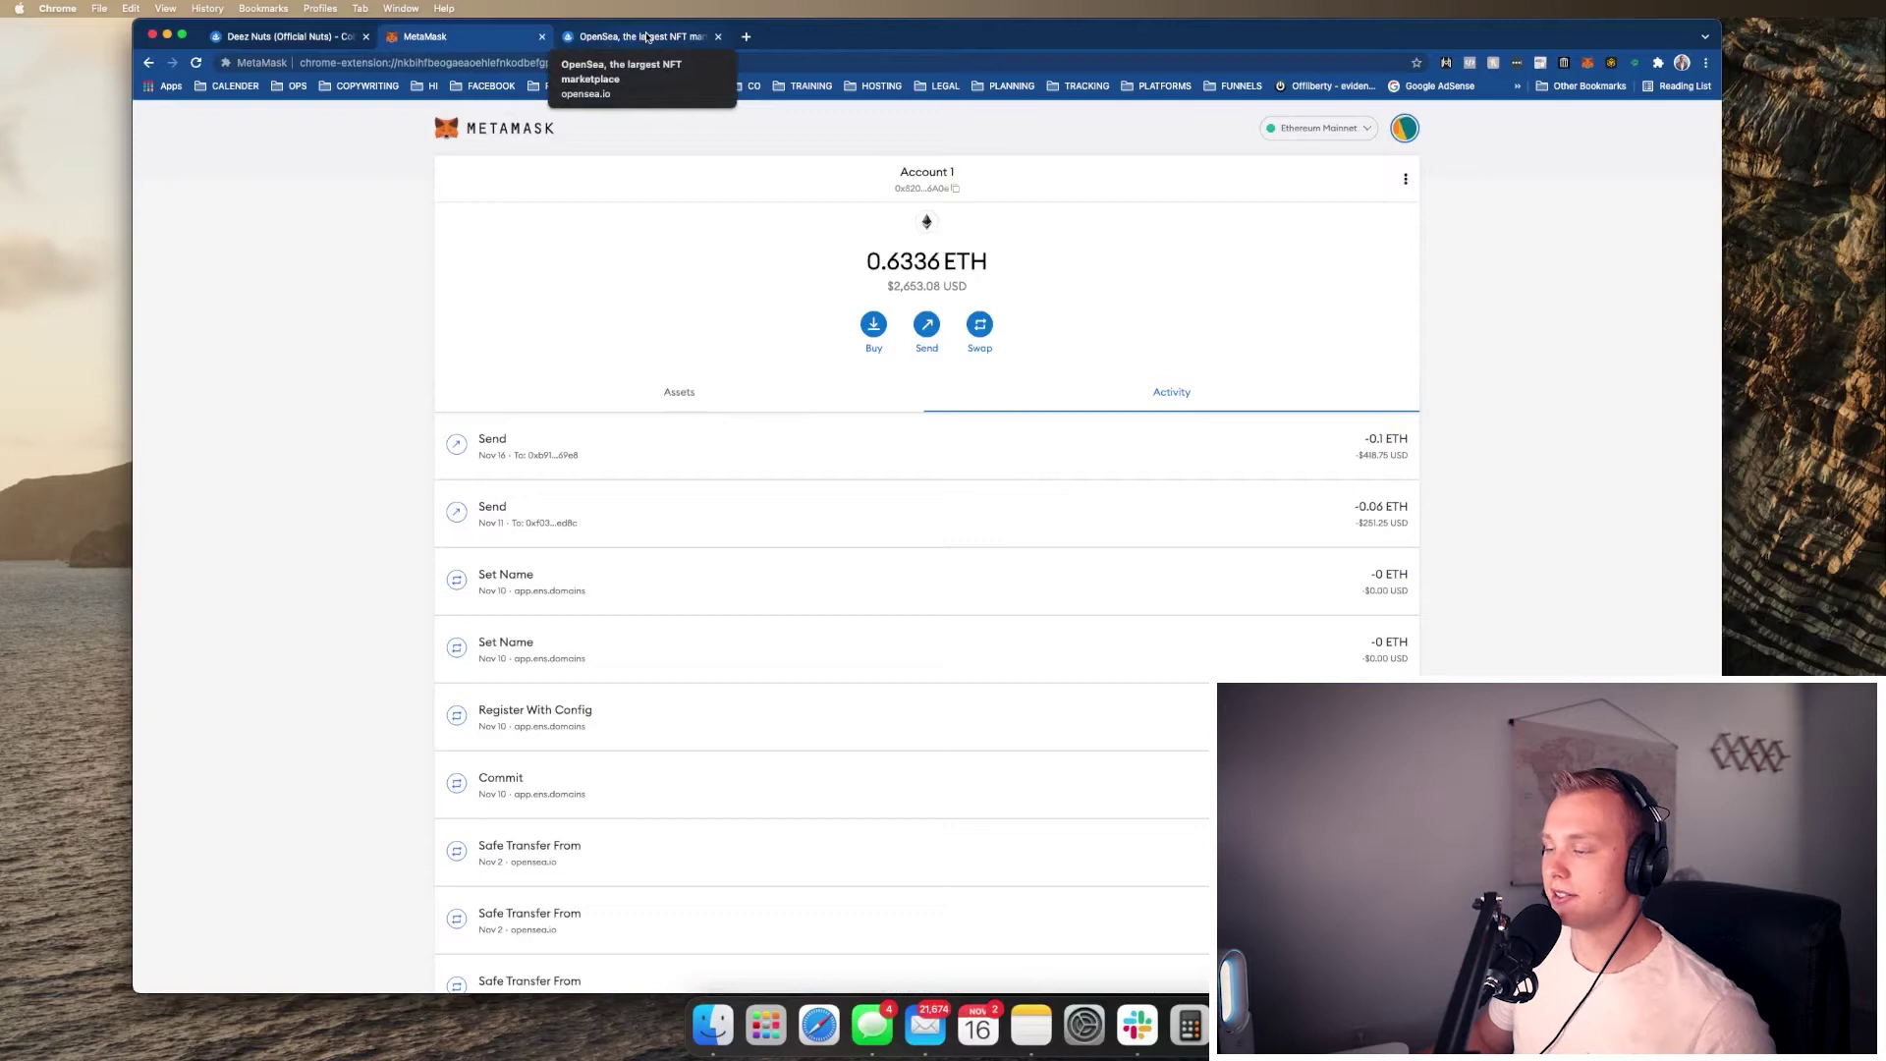
# - Connect the Trezor hardware wallet and add its fifth address to MetaMask
pyautogui.click(651, 39)
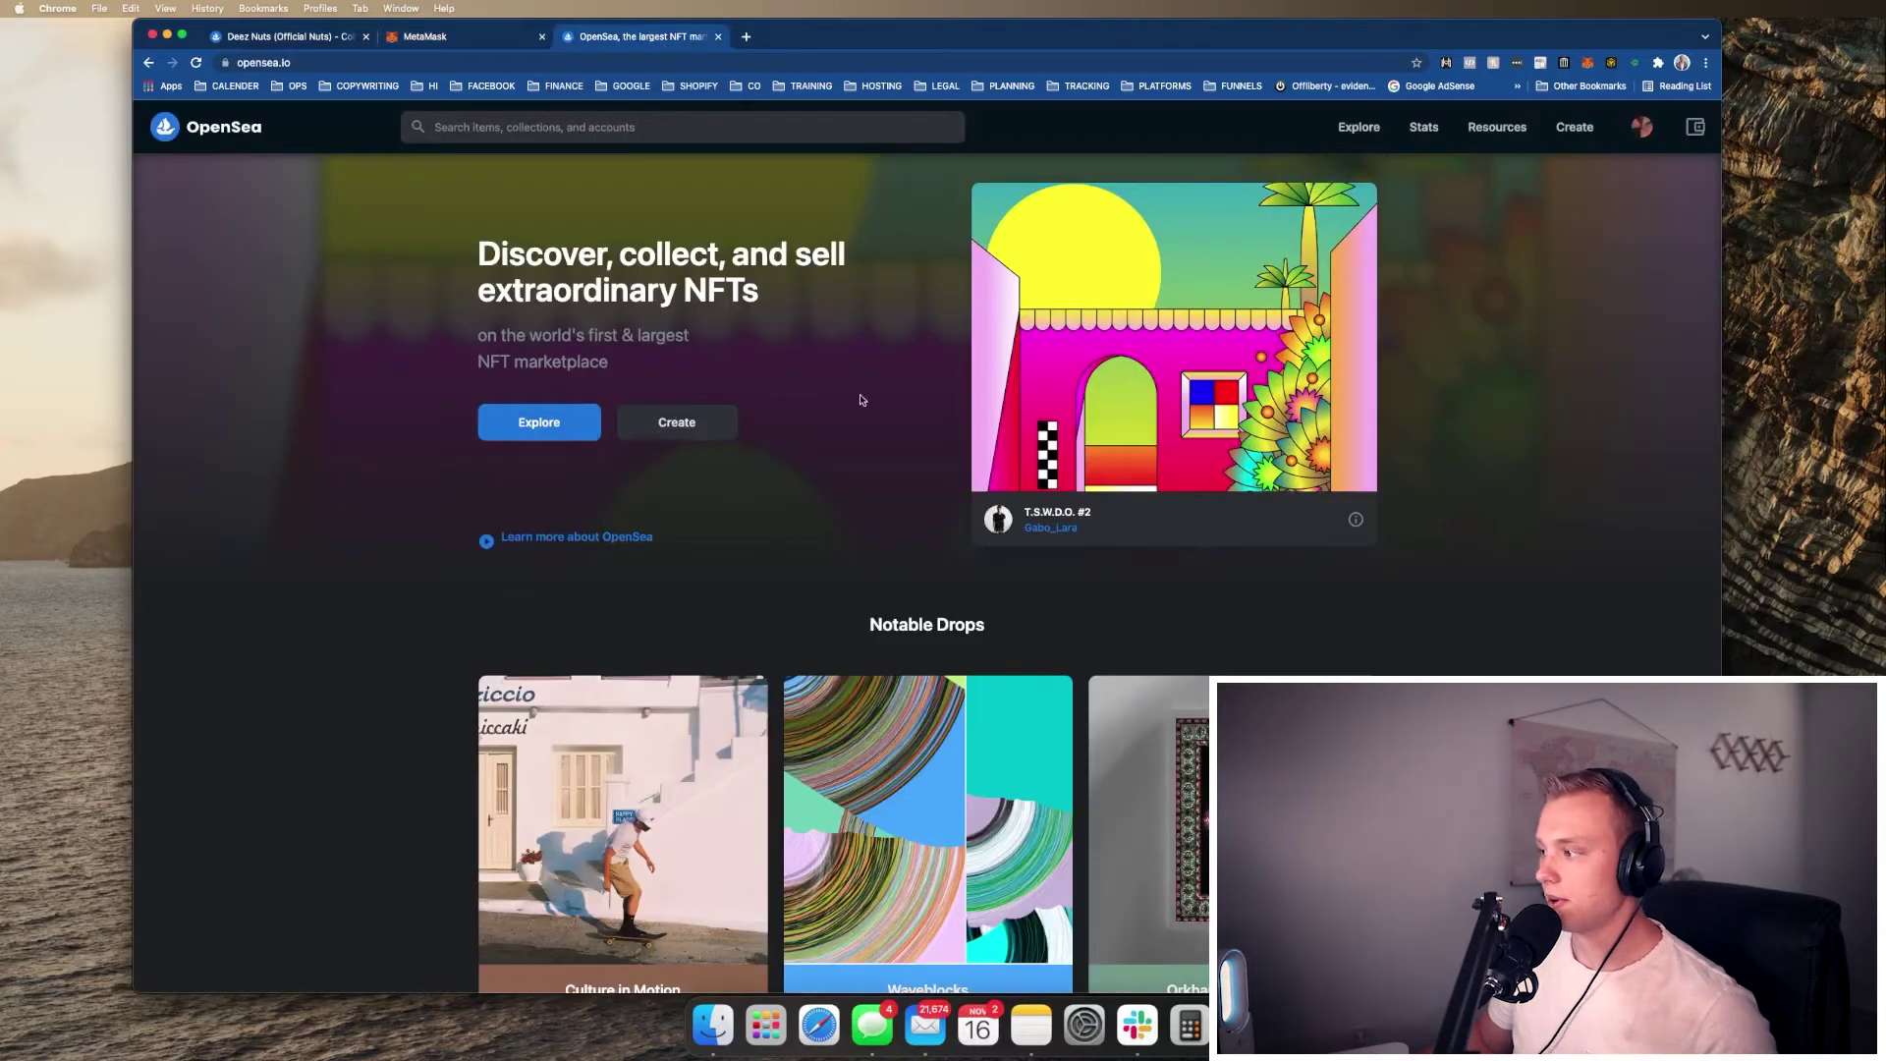
pyautogui.hotkey('ctrl', 'shift', 'Tab')
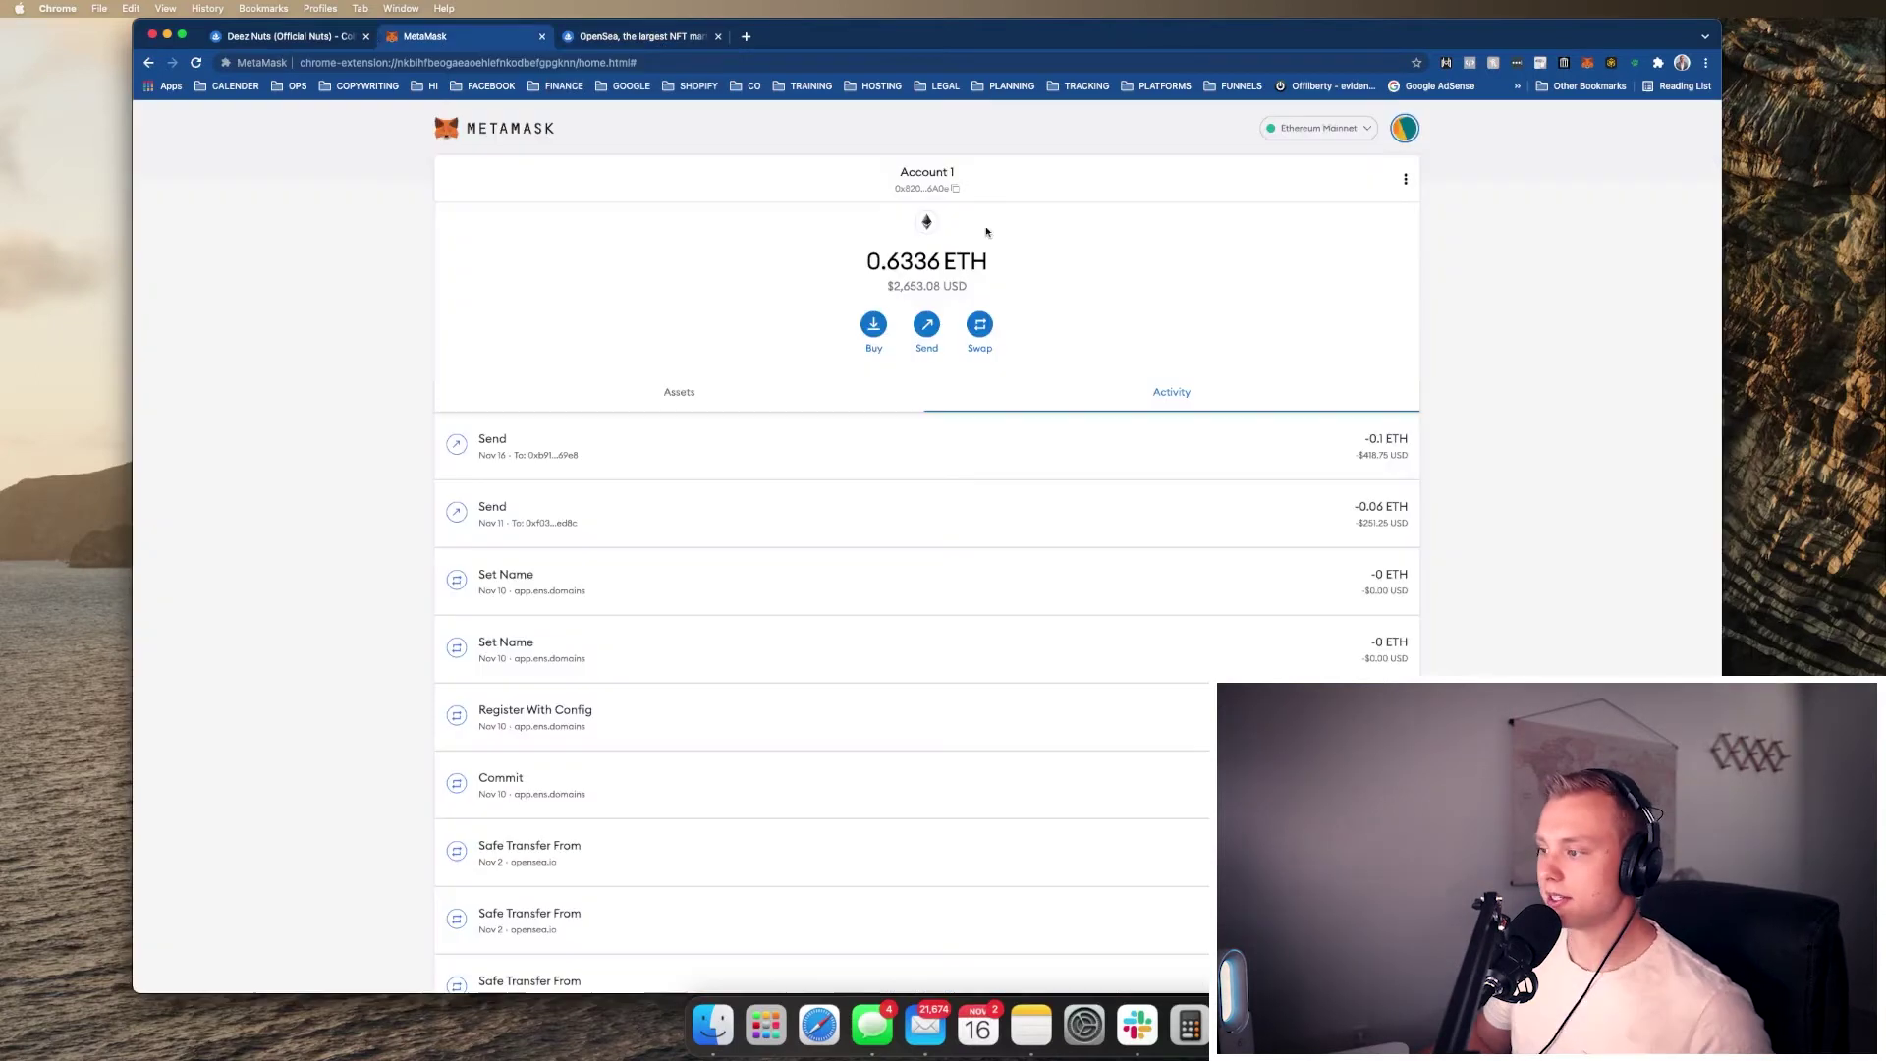
pyautogui.click(1404, 131)
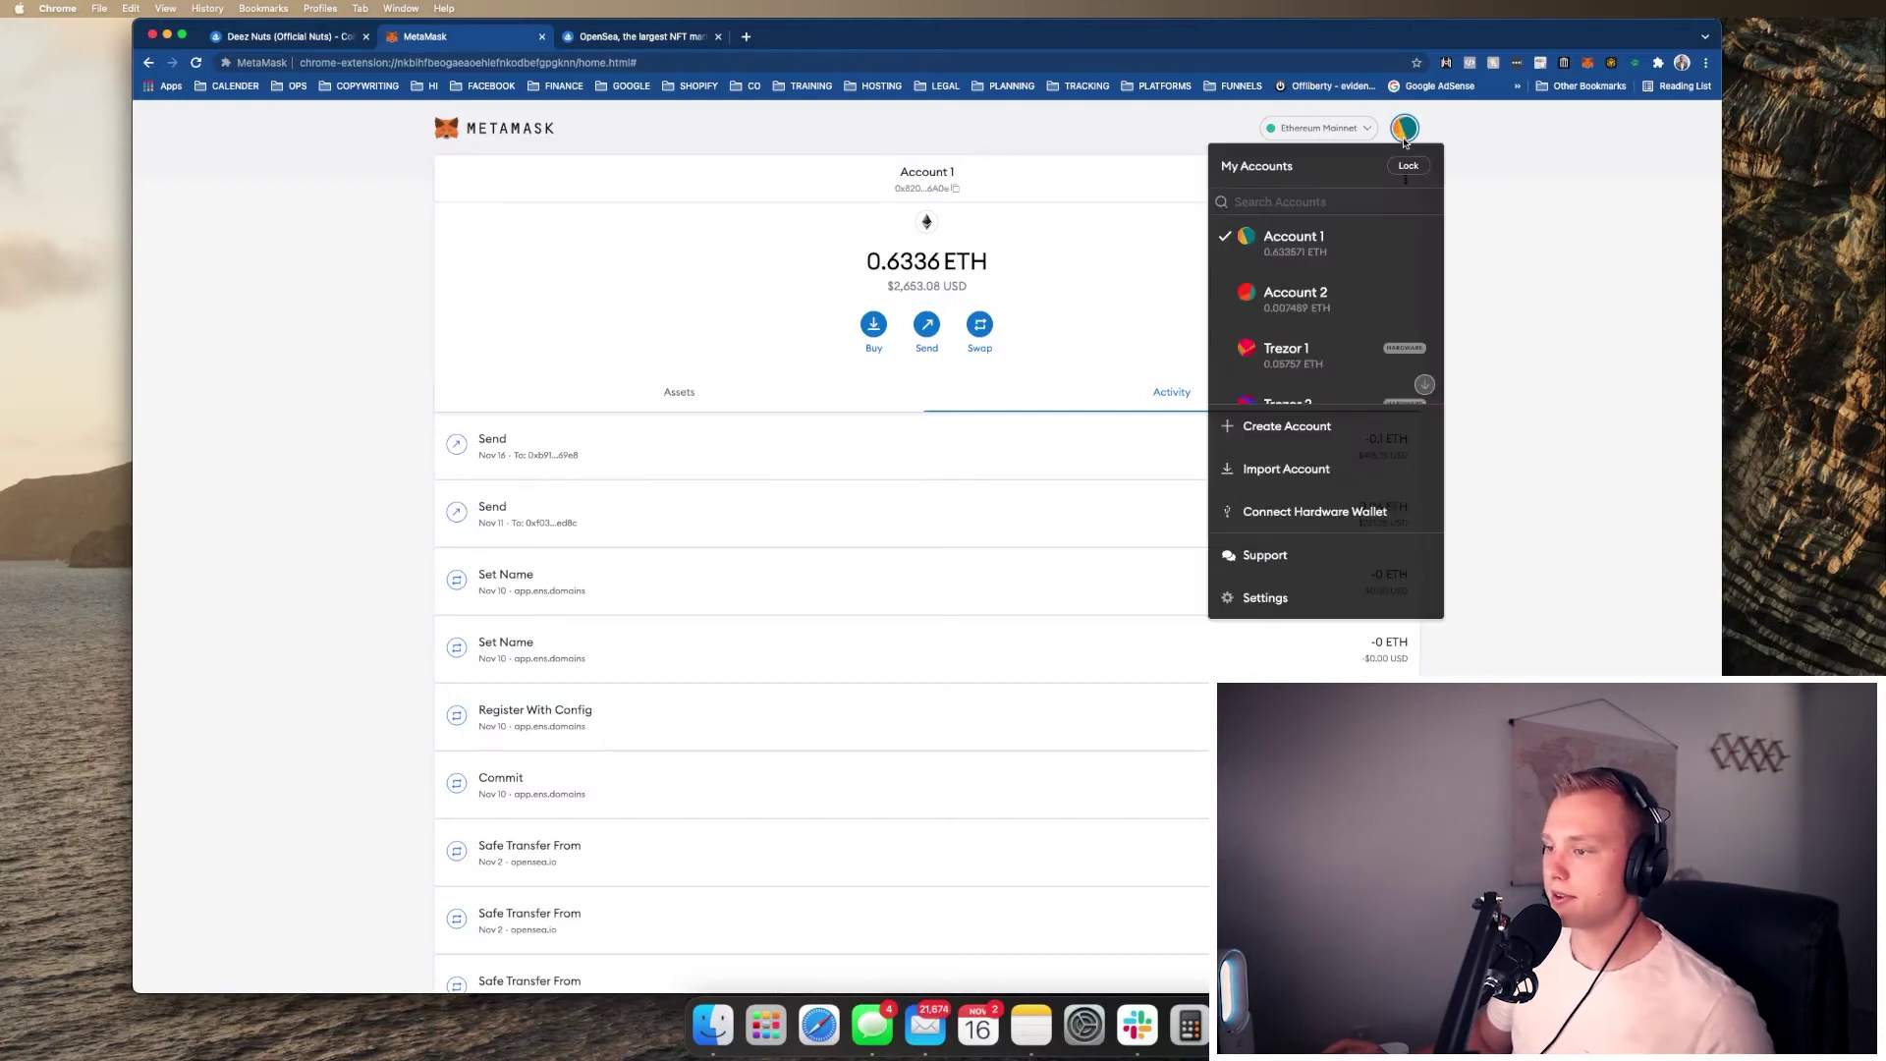
pyautogui.scroll(-2, 1306, 295)
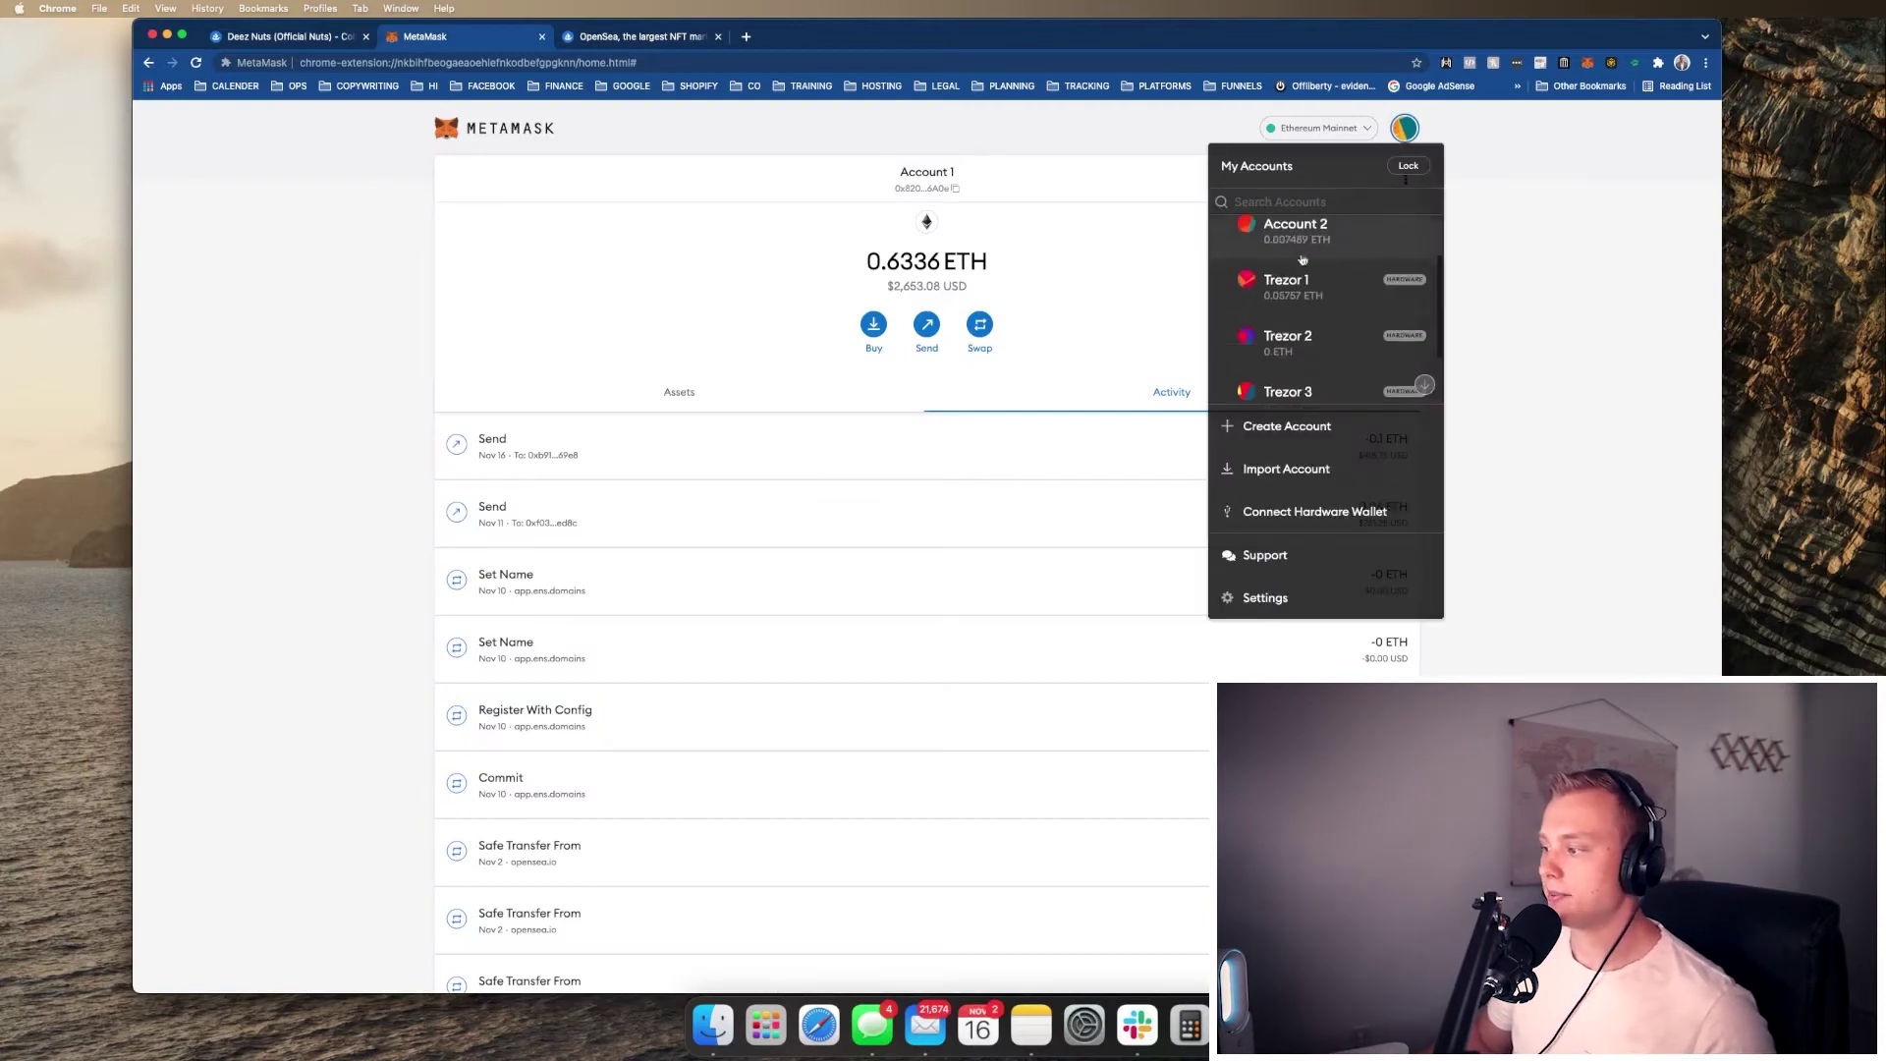
pyautogui.click(1282, 527)
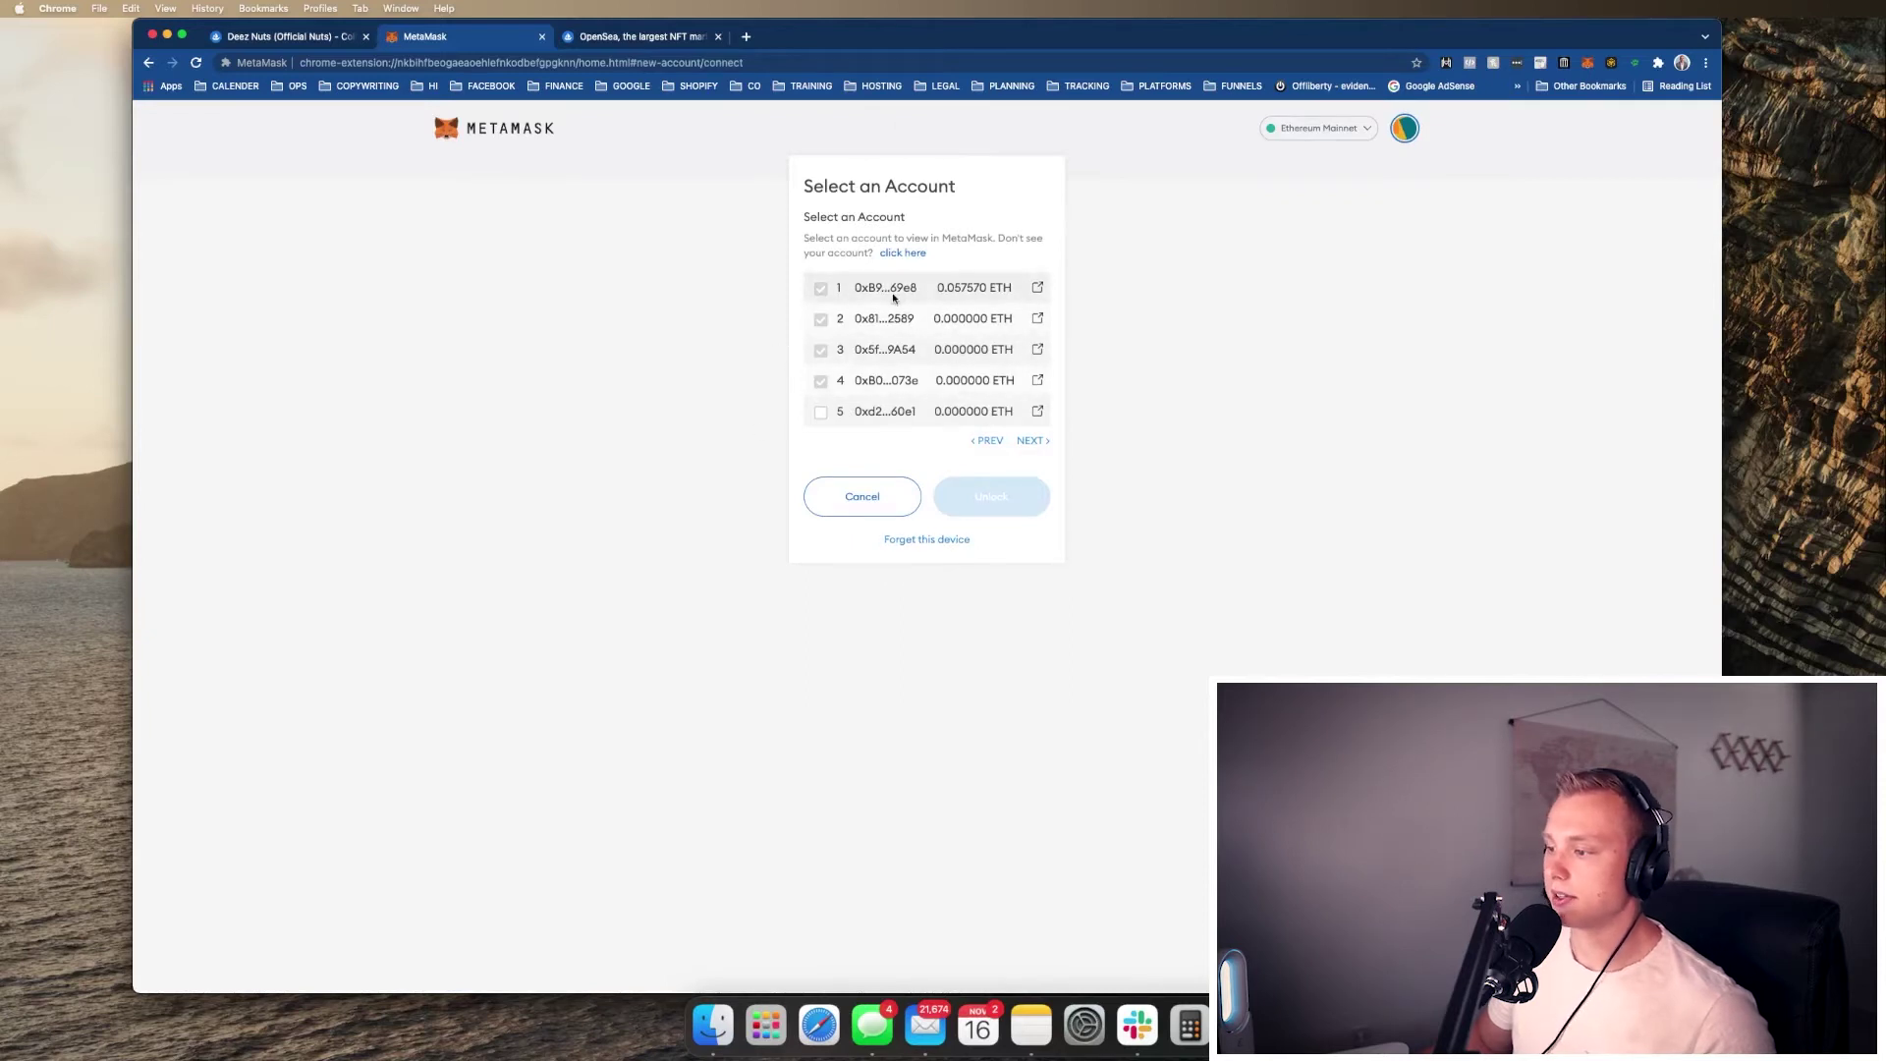
pyautogui.click(820, 411)
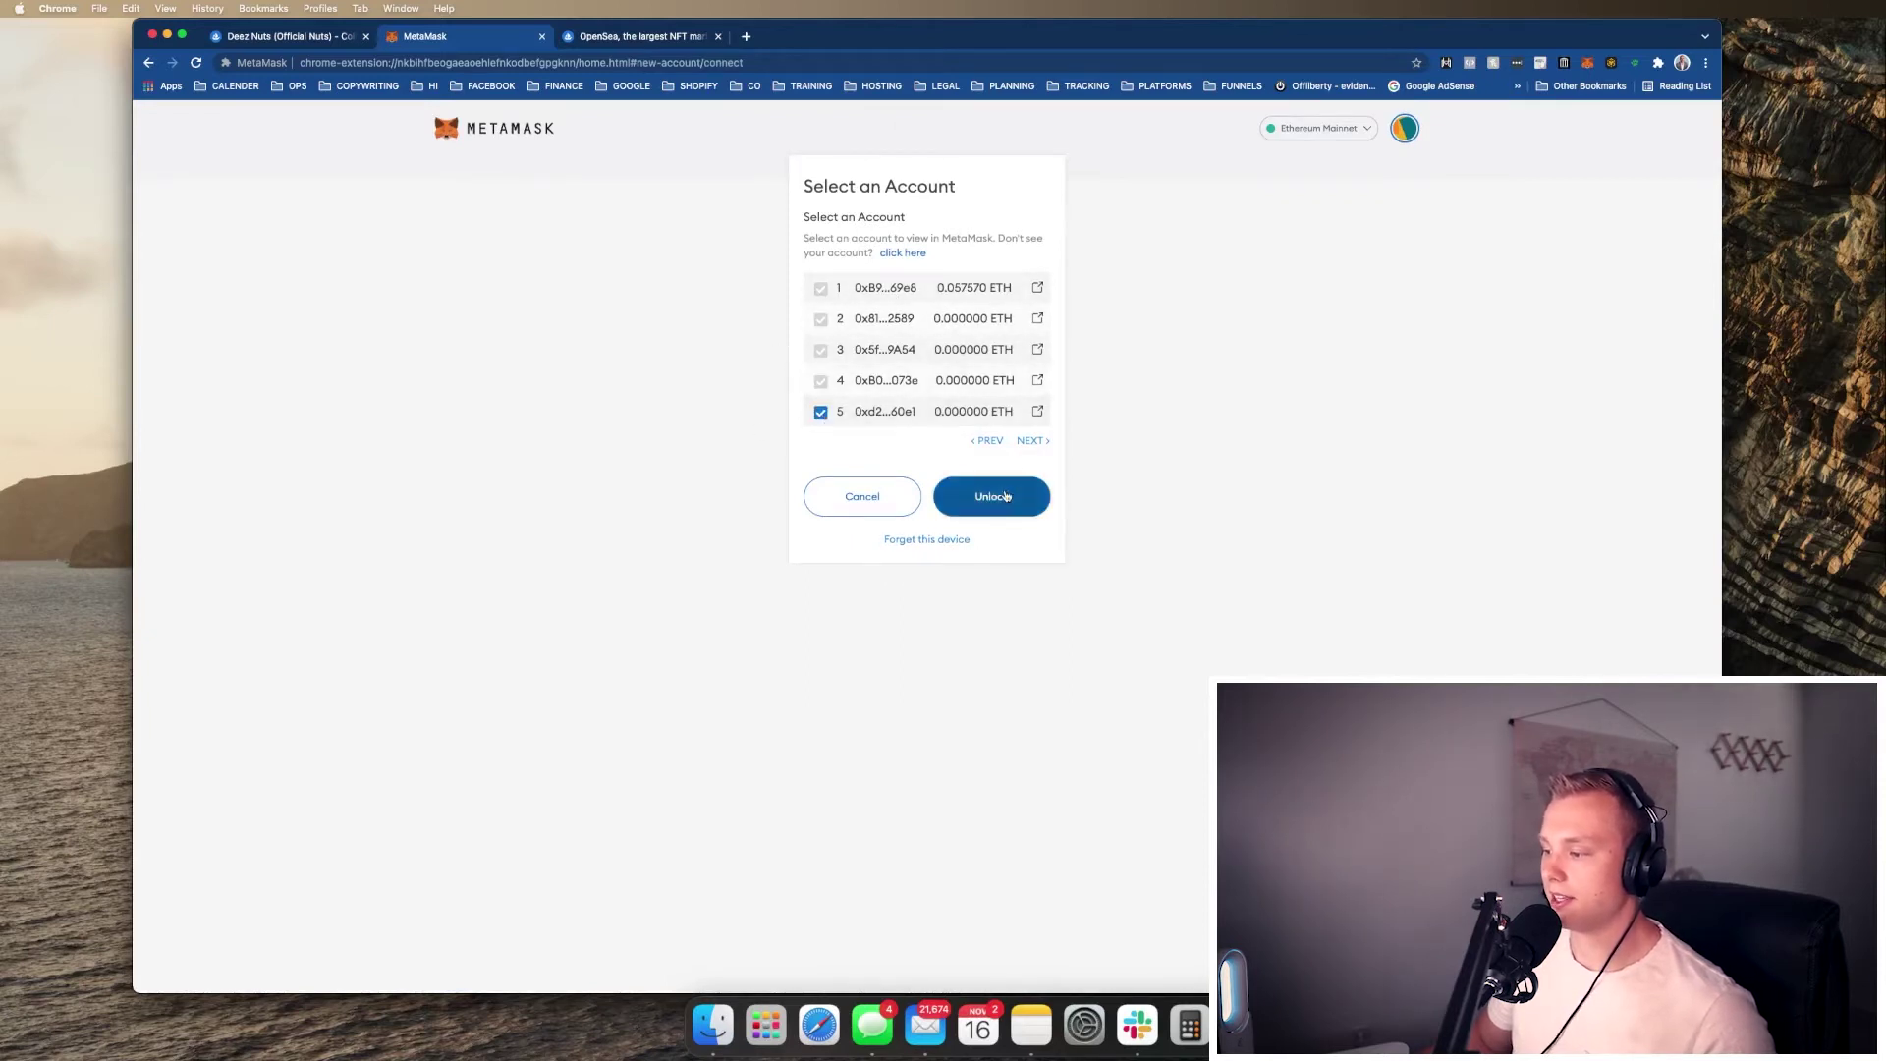
pyautogui.click(1004, 496)
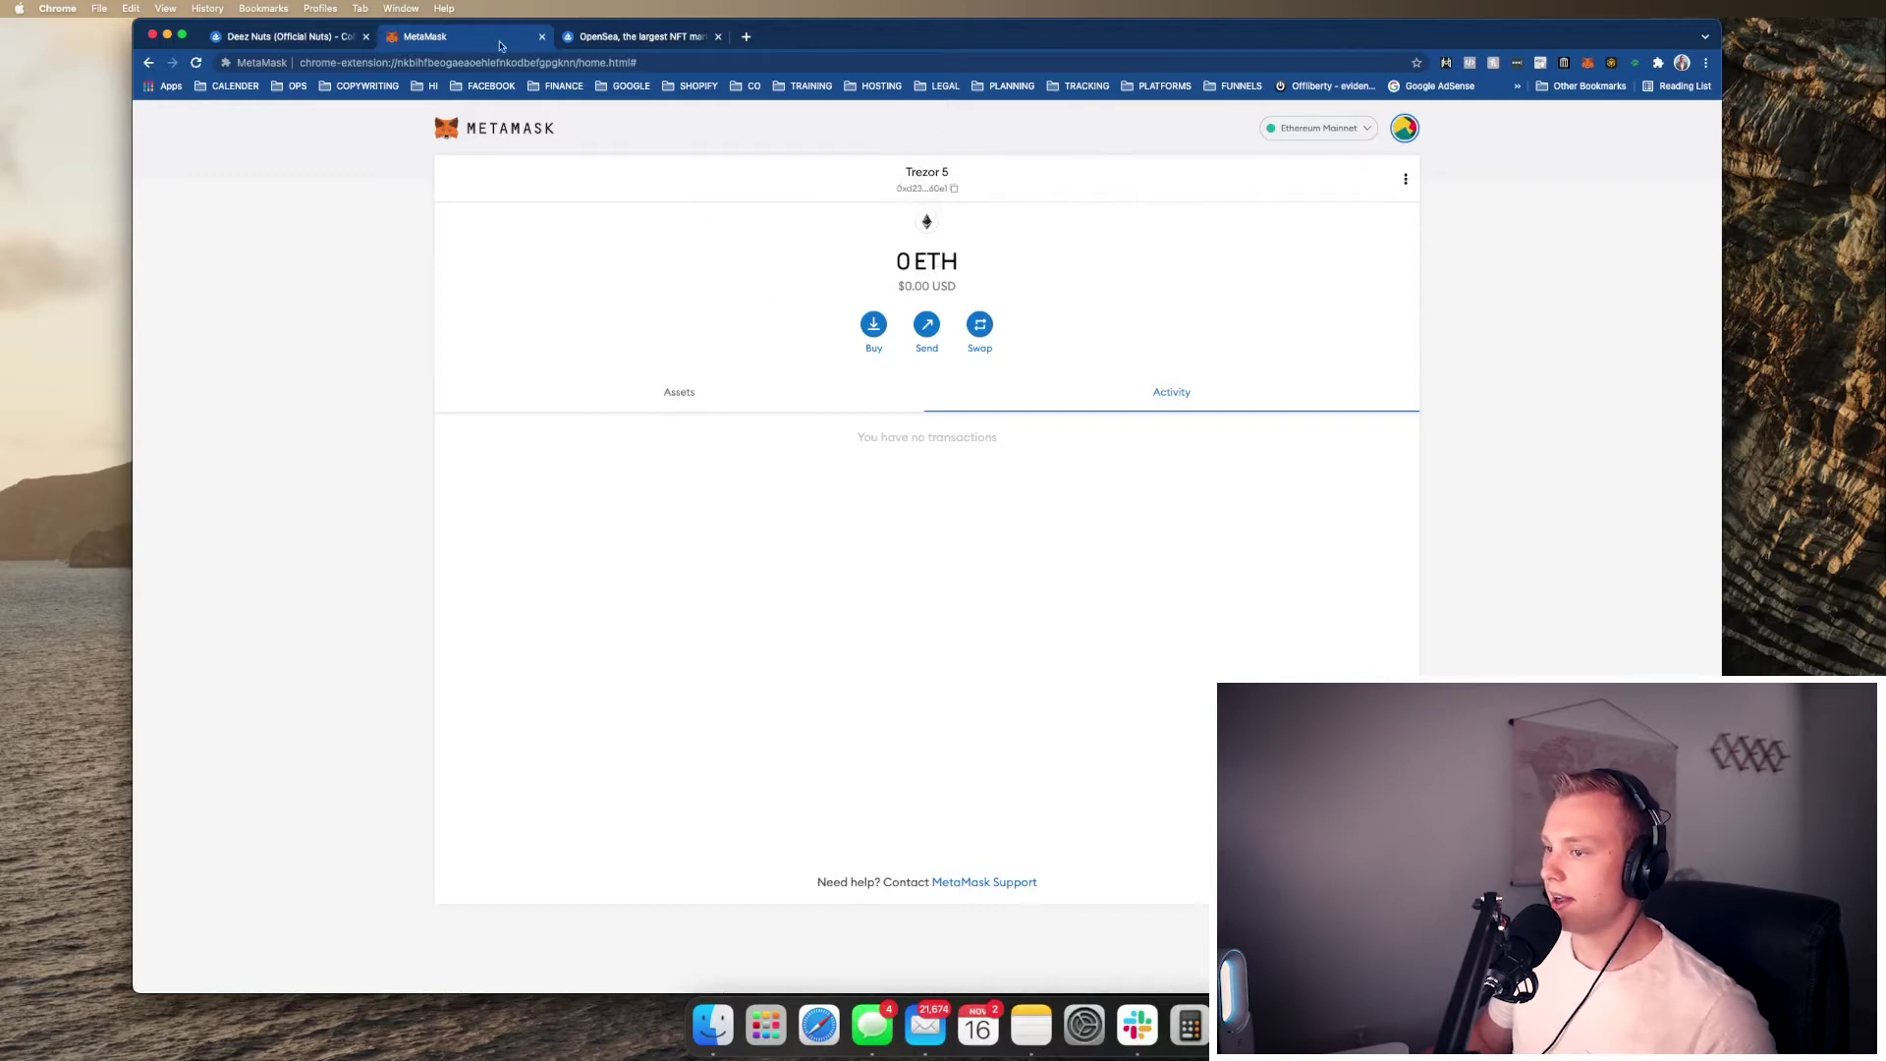
# - Start connecting OpenSea to a wallet through MetaMask
pyautogui.click(586, 39)
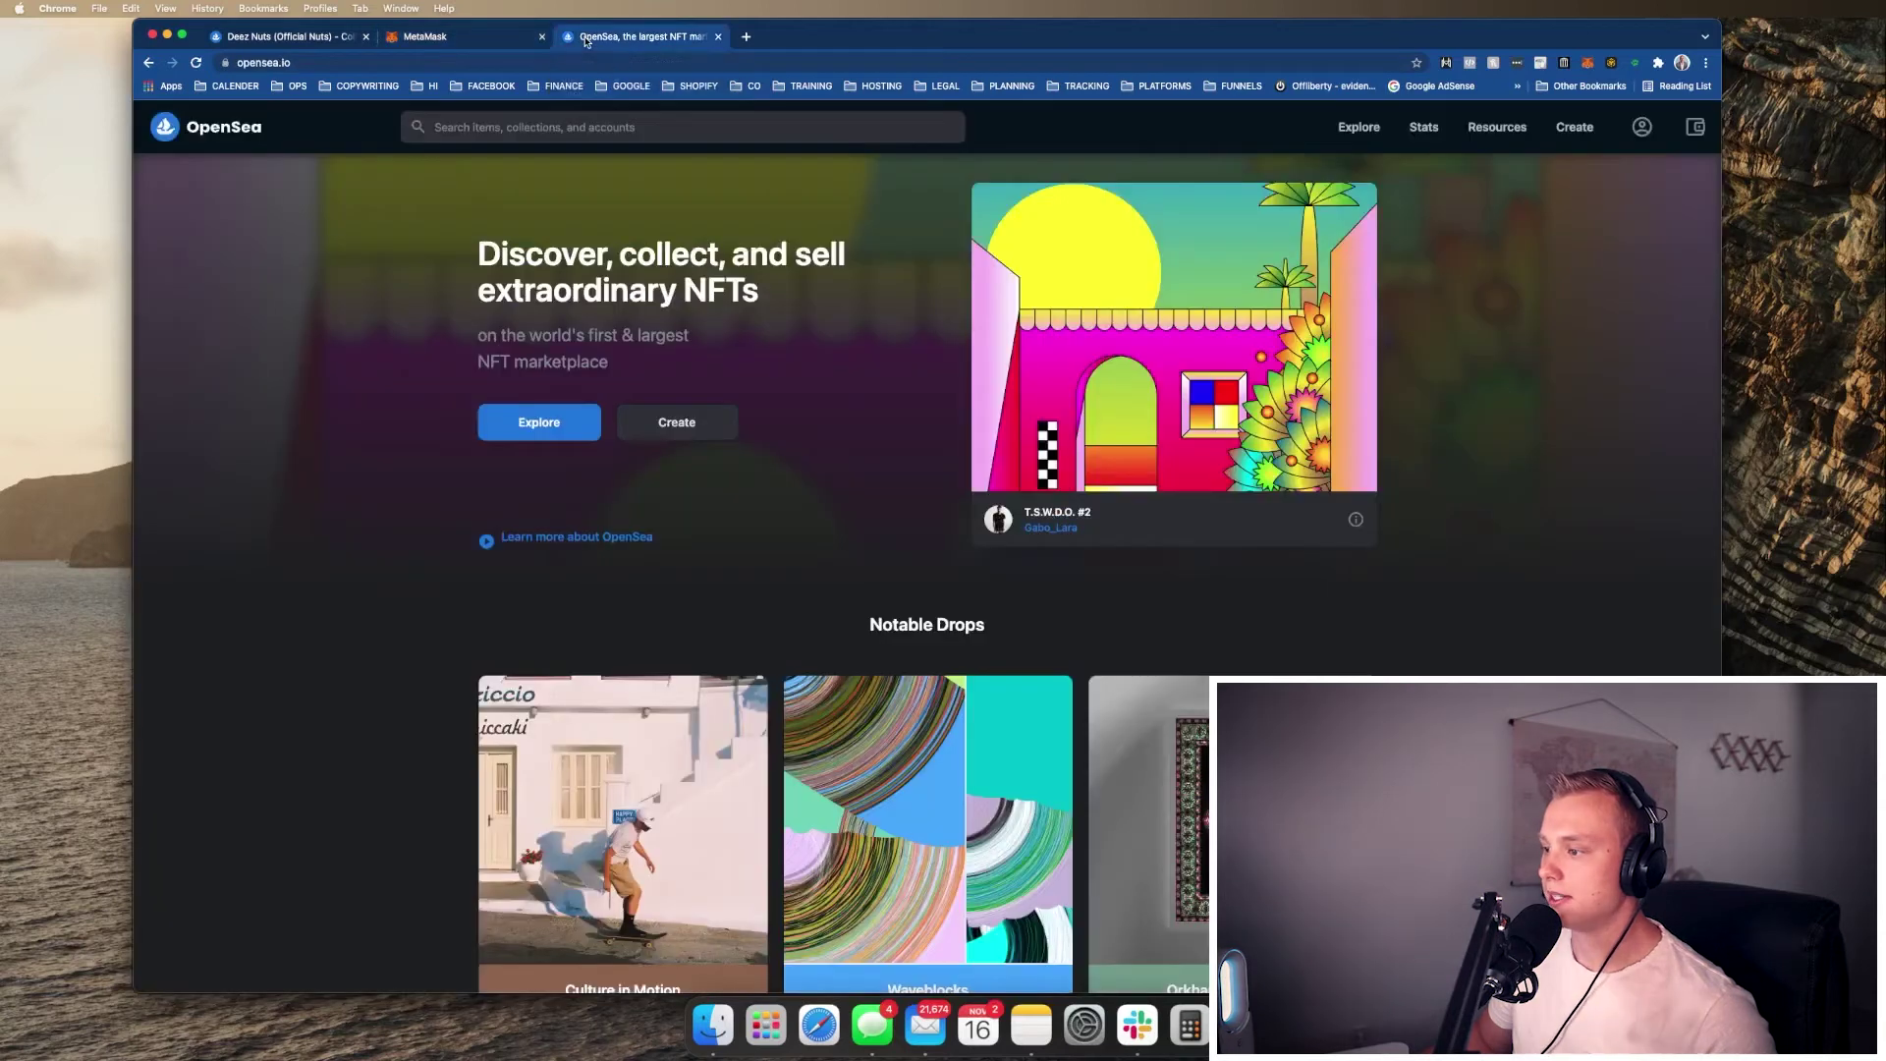
pyautogui.click(1641, 127)
pyautogui.click(939, 246)
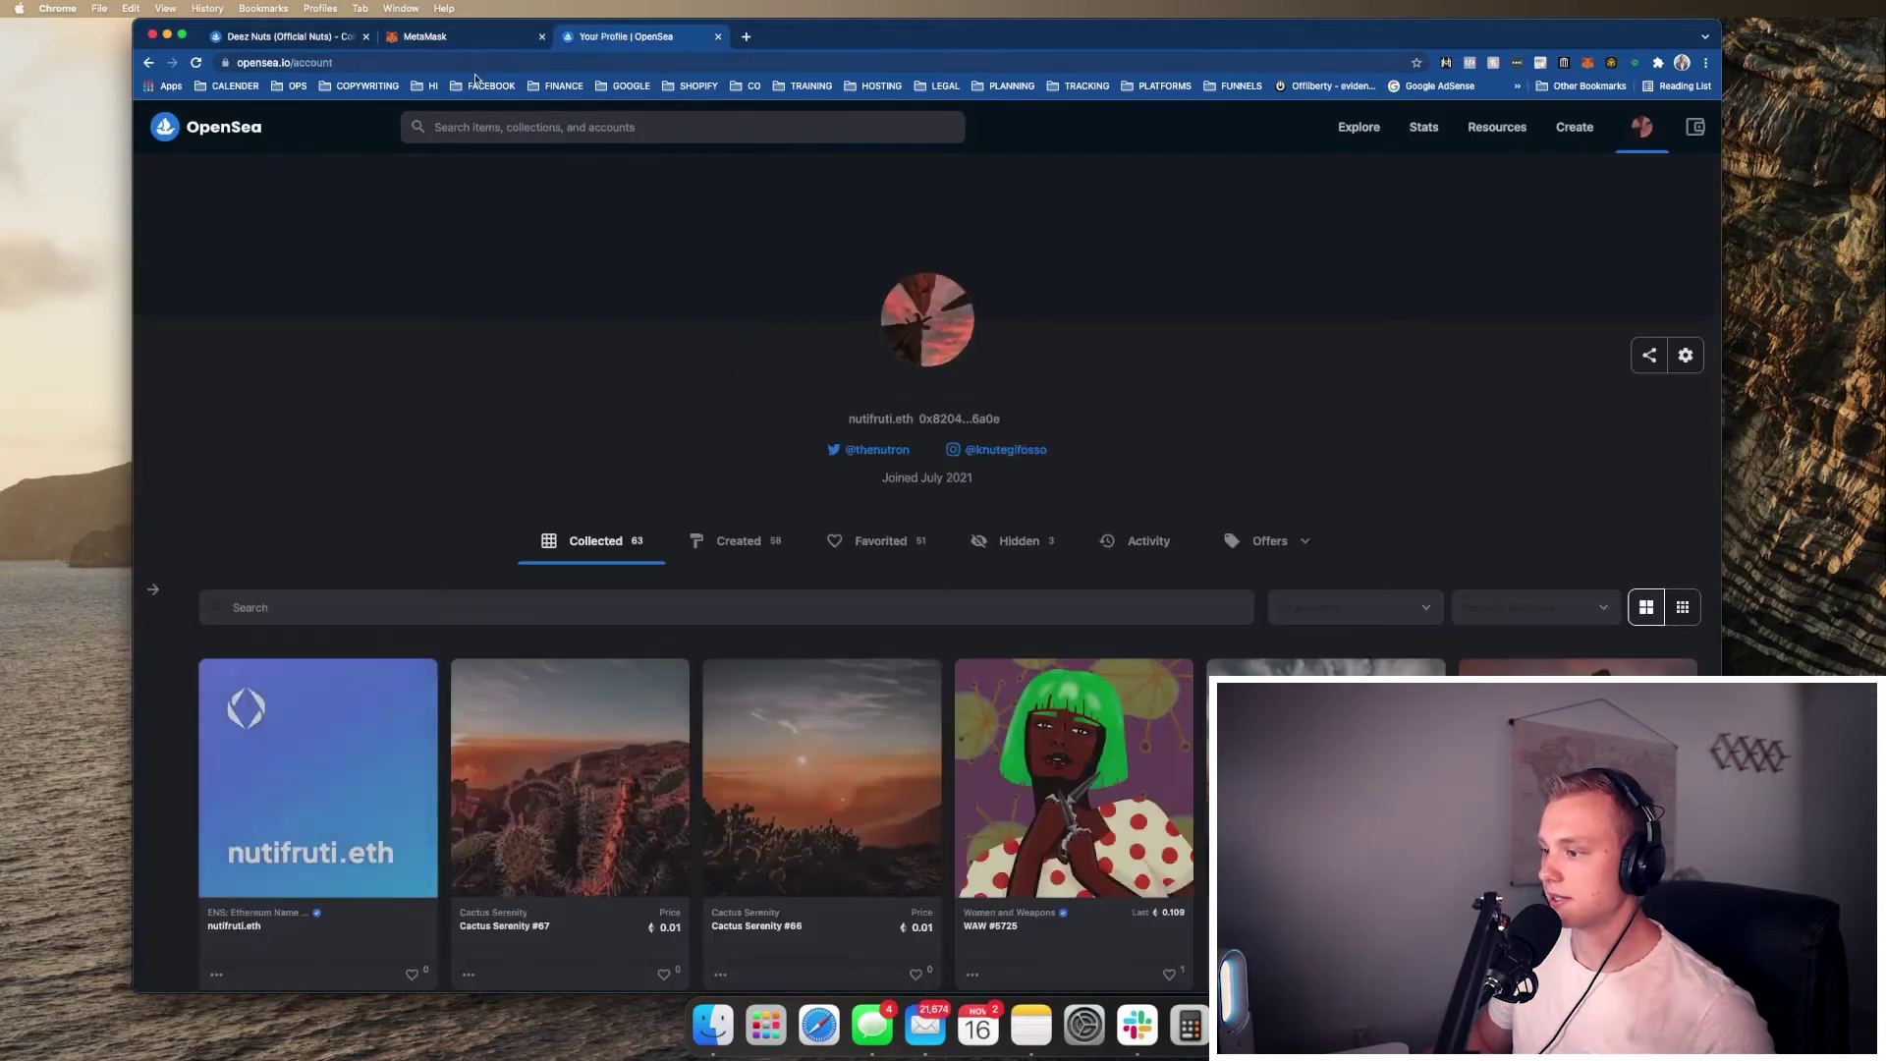
pyautogui.moveTo(1641, 126)
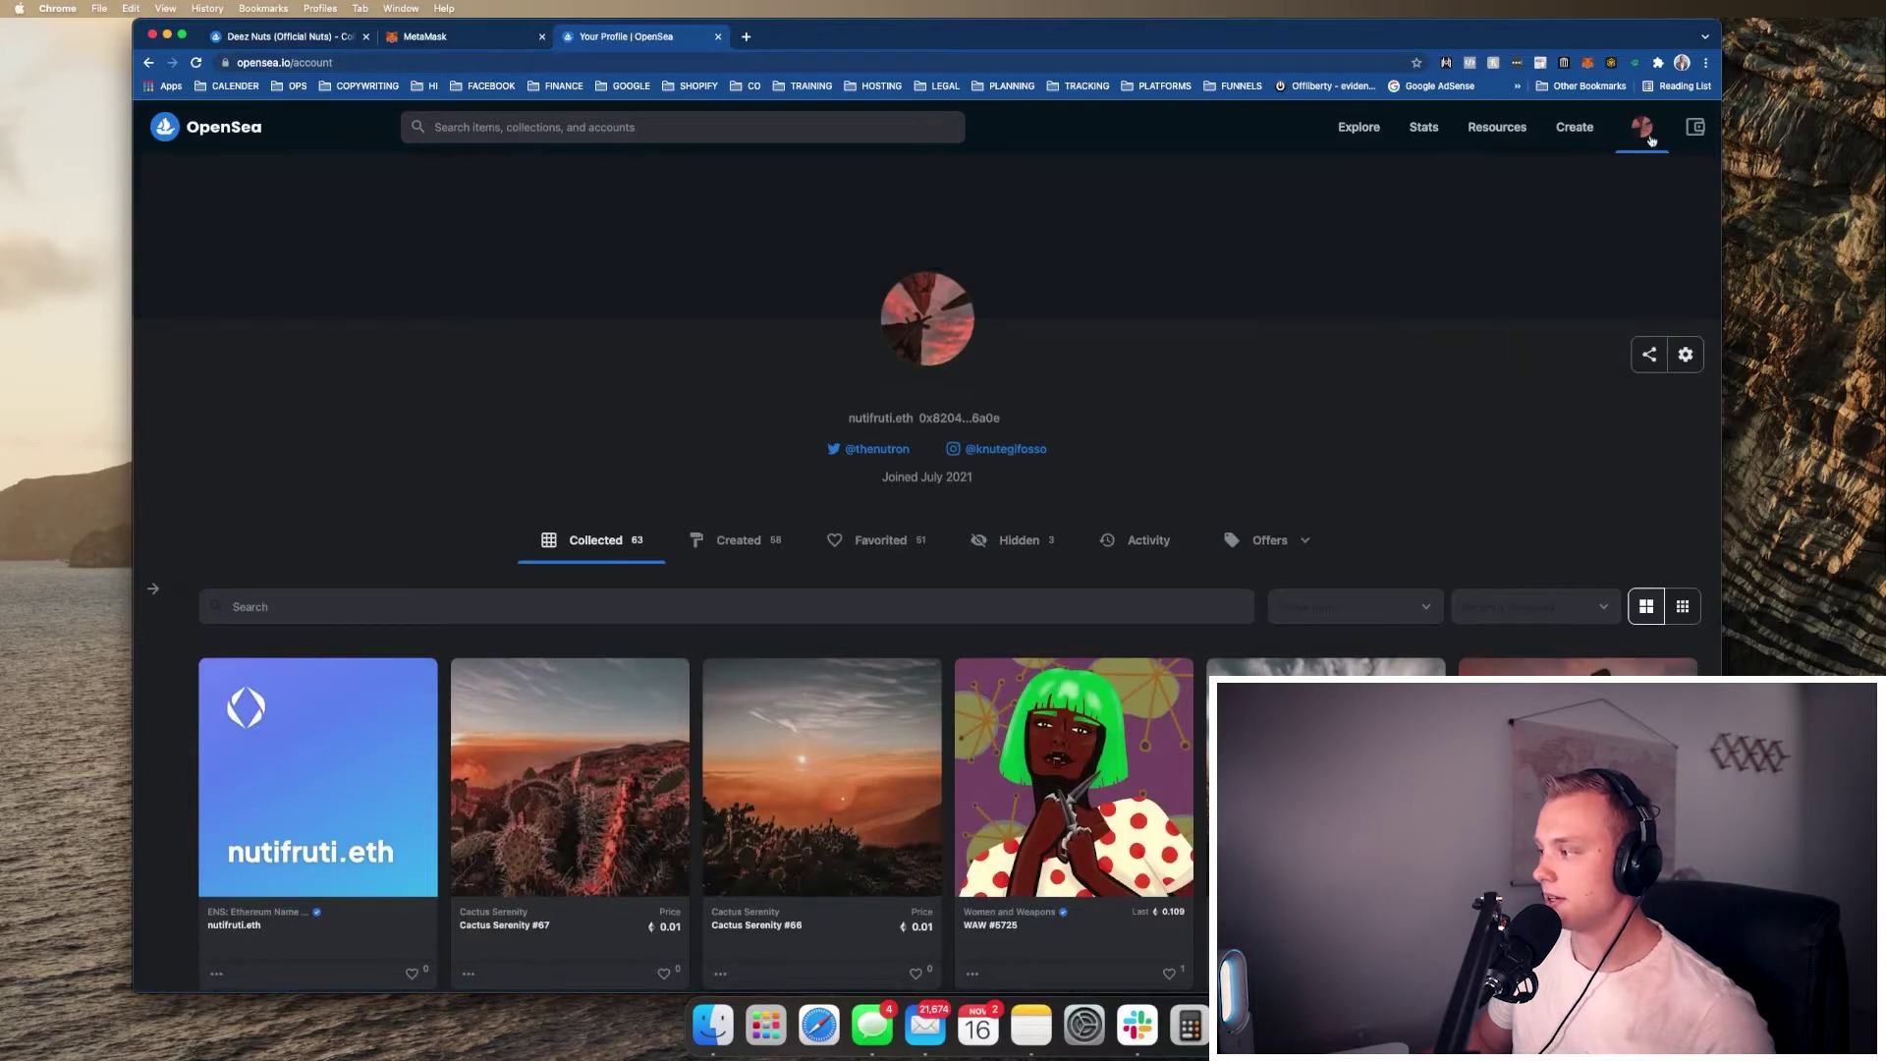
# - Connect the Trezor 5 account to OpenSea in MetaMask and reload the profile page
pyautogui.click(1586, 64)
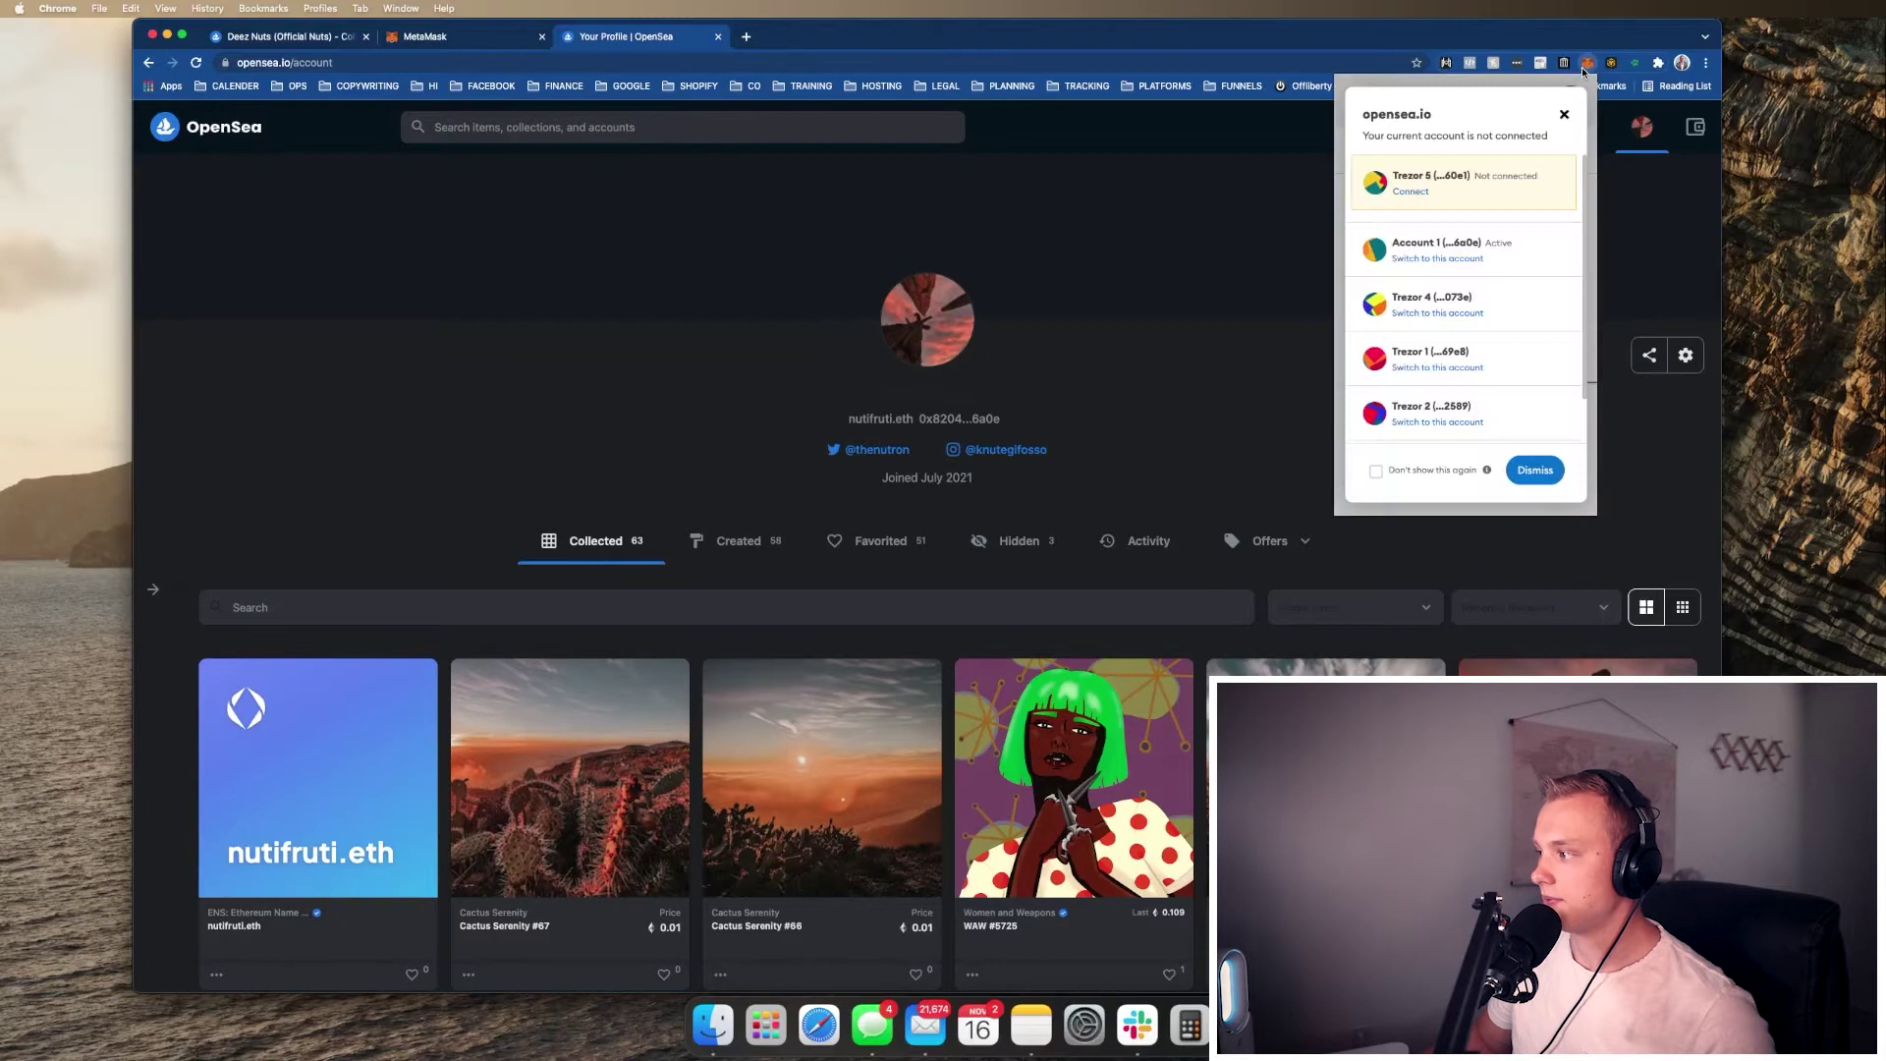
pyautogui.click(1411, 191)
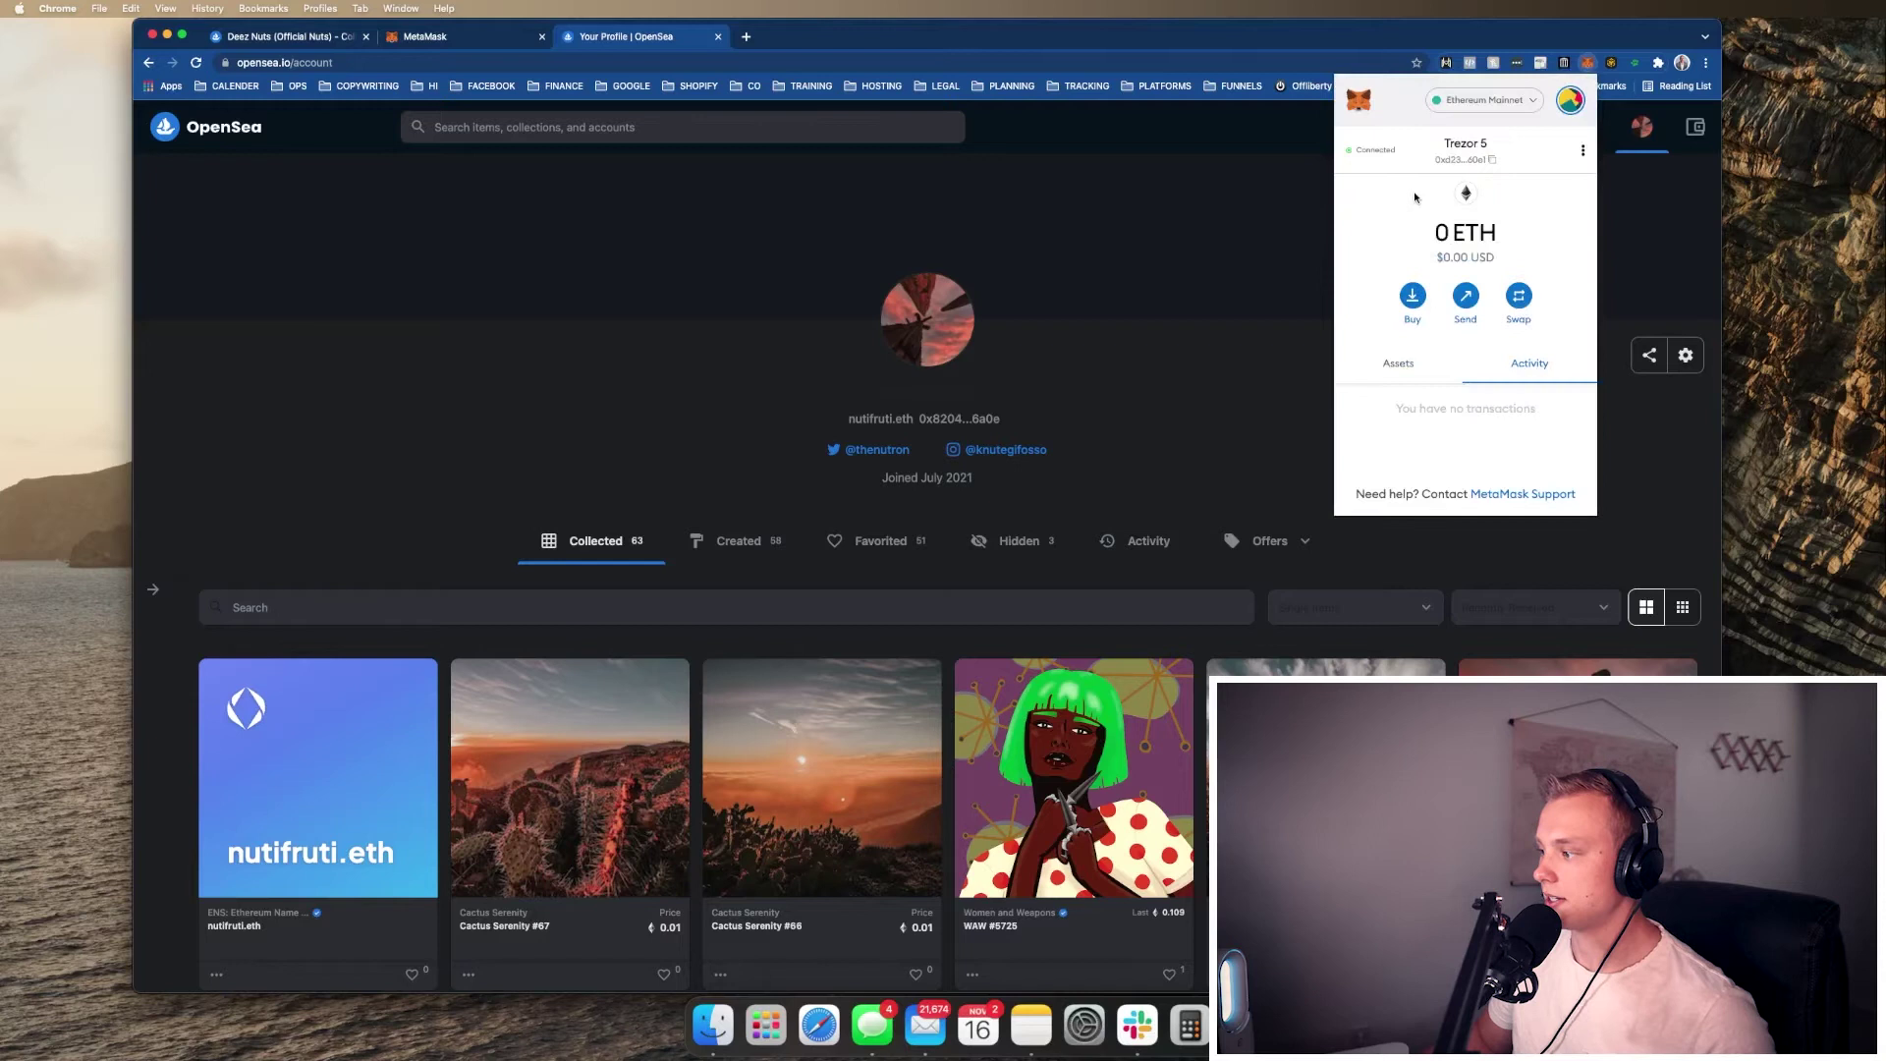
pyautogui.click(1287, 383)
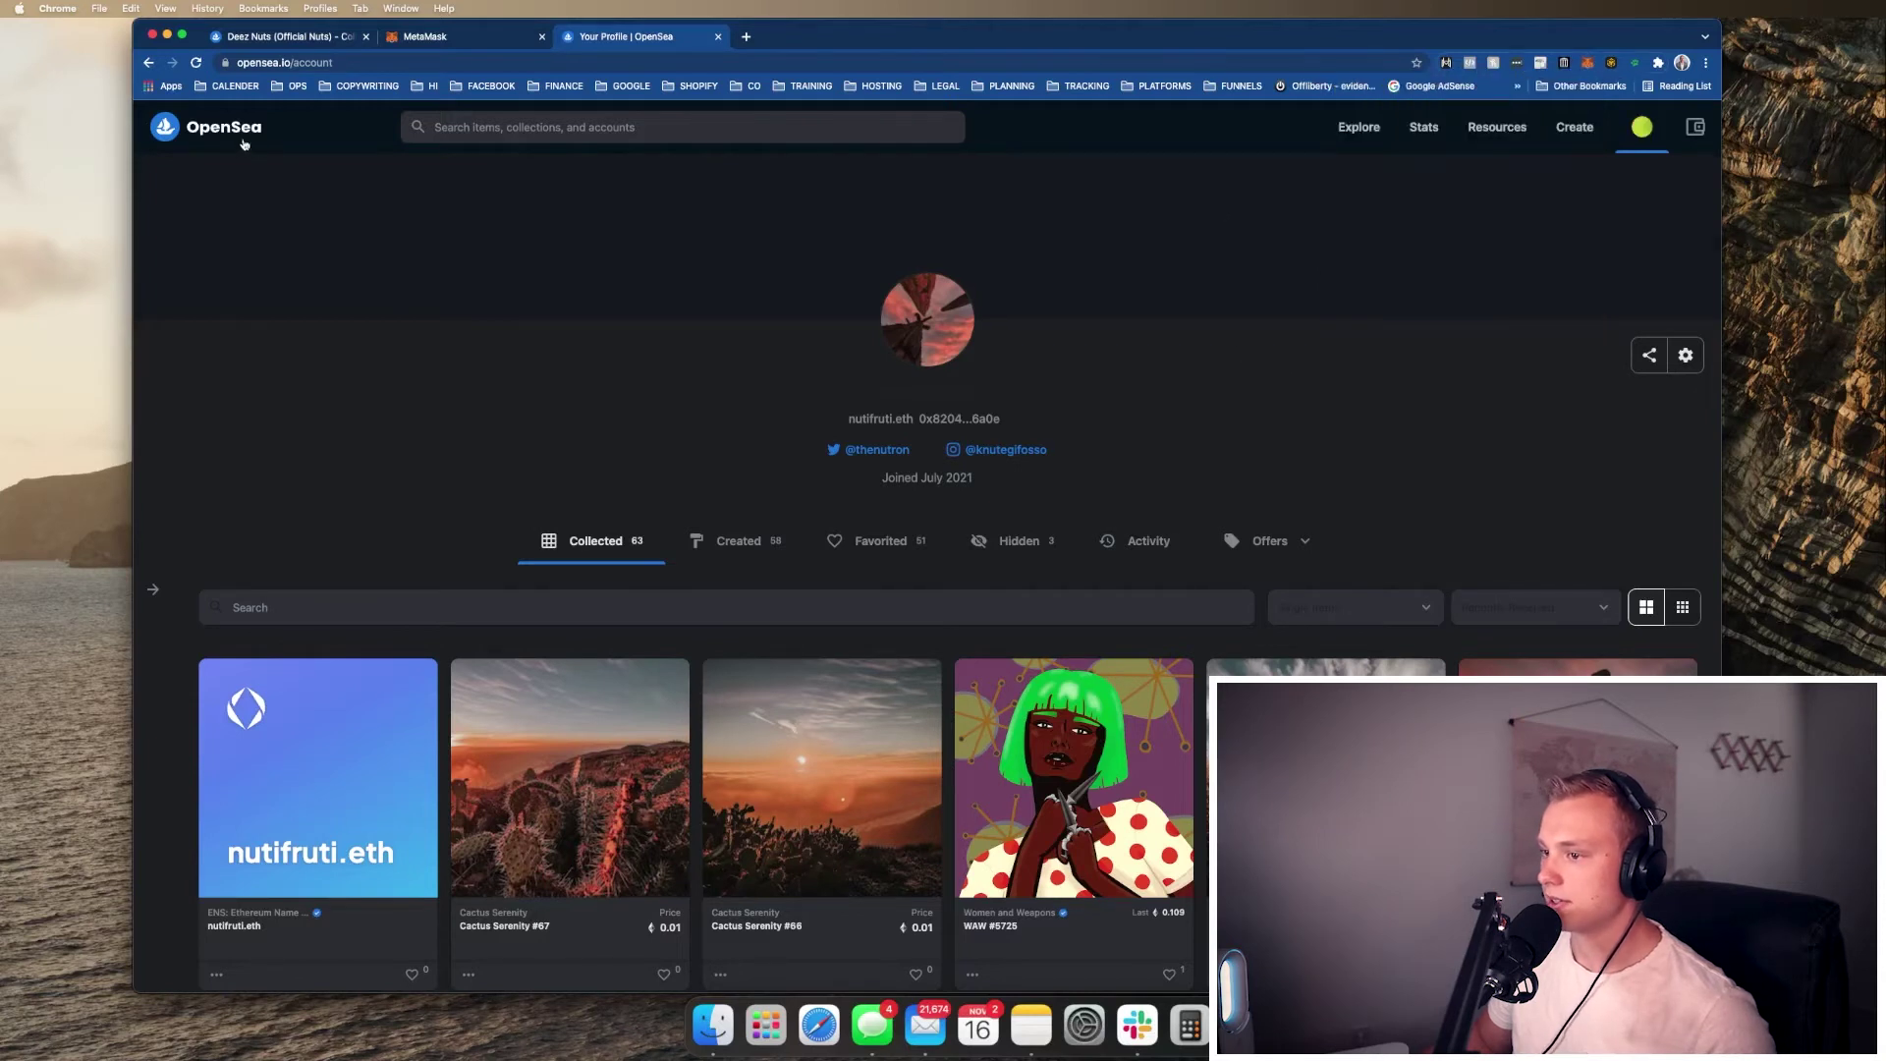
pyautogui.click(196, 63)
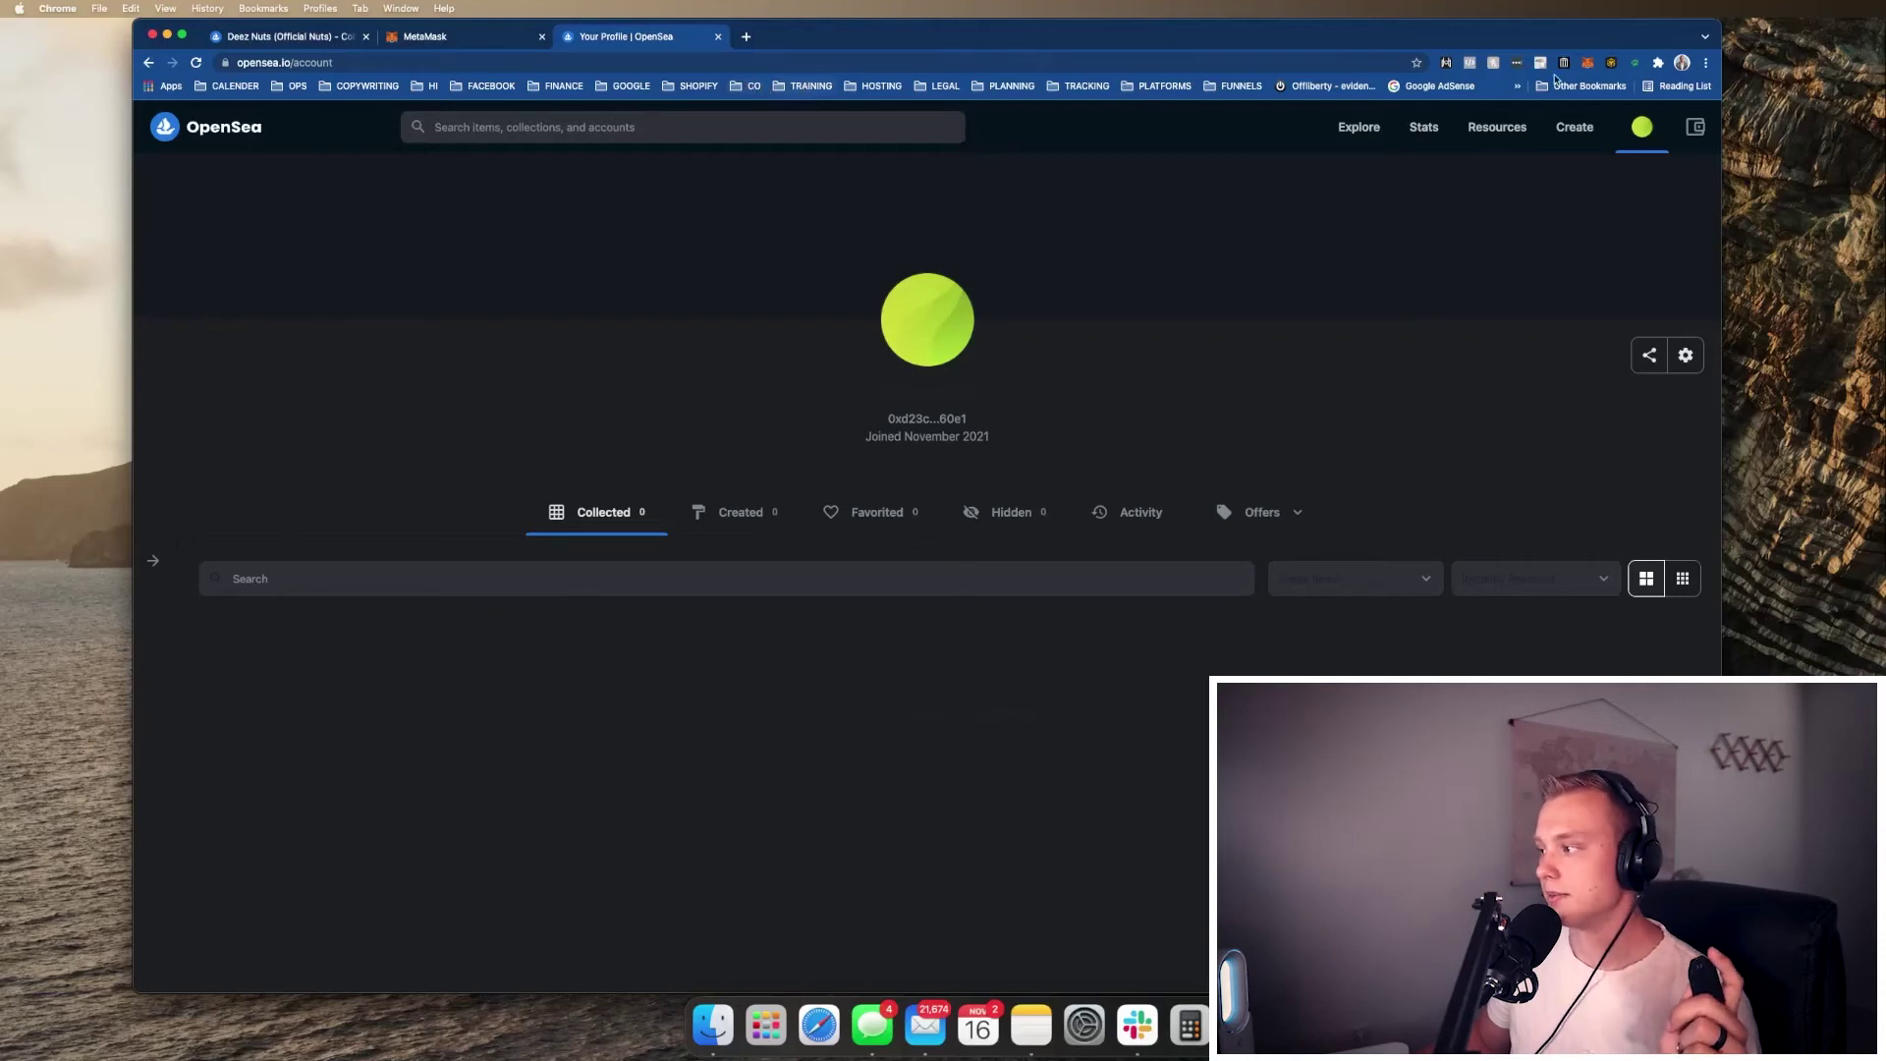
# - Switch MetaMask's active account from Trezor 5 to Trezor 1 (0.0576 ETH)
pyautogui.moveTo(1644, 133)
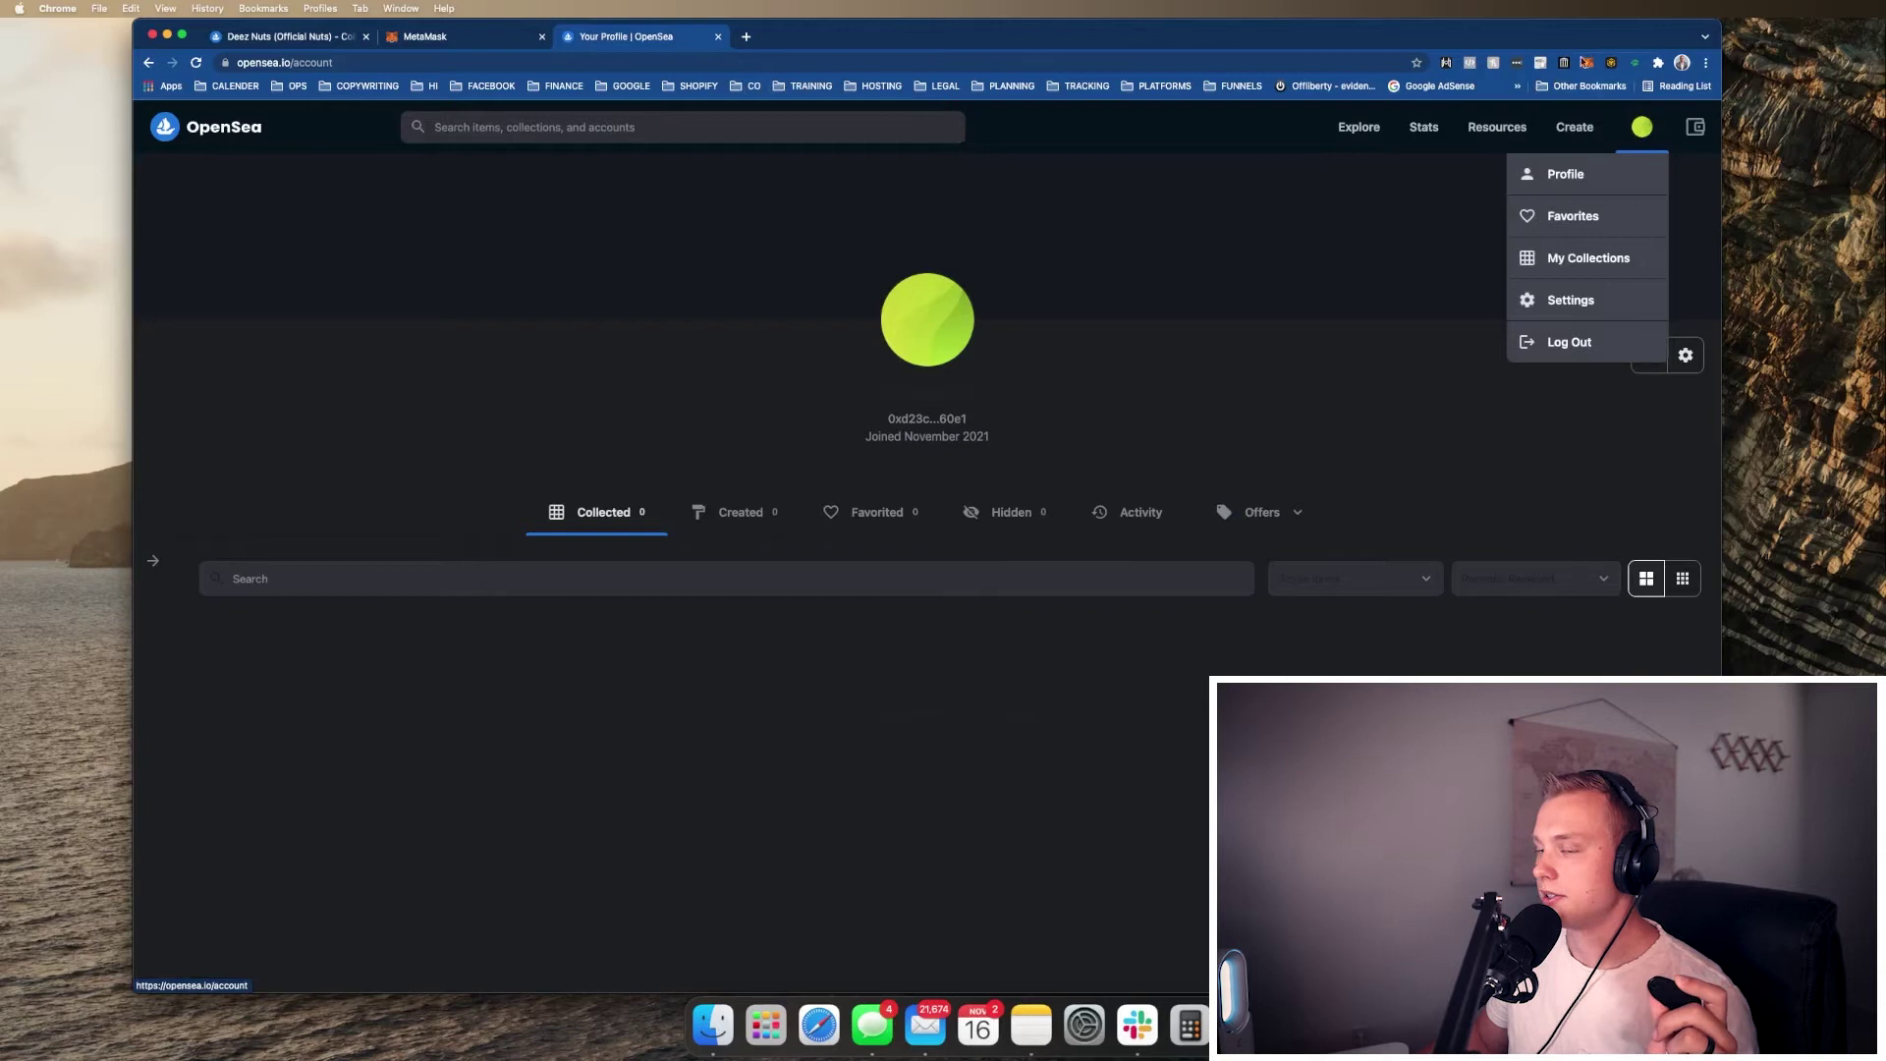
pyautogui.click(1588, 62)
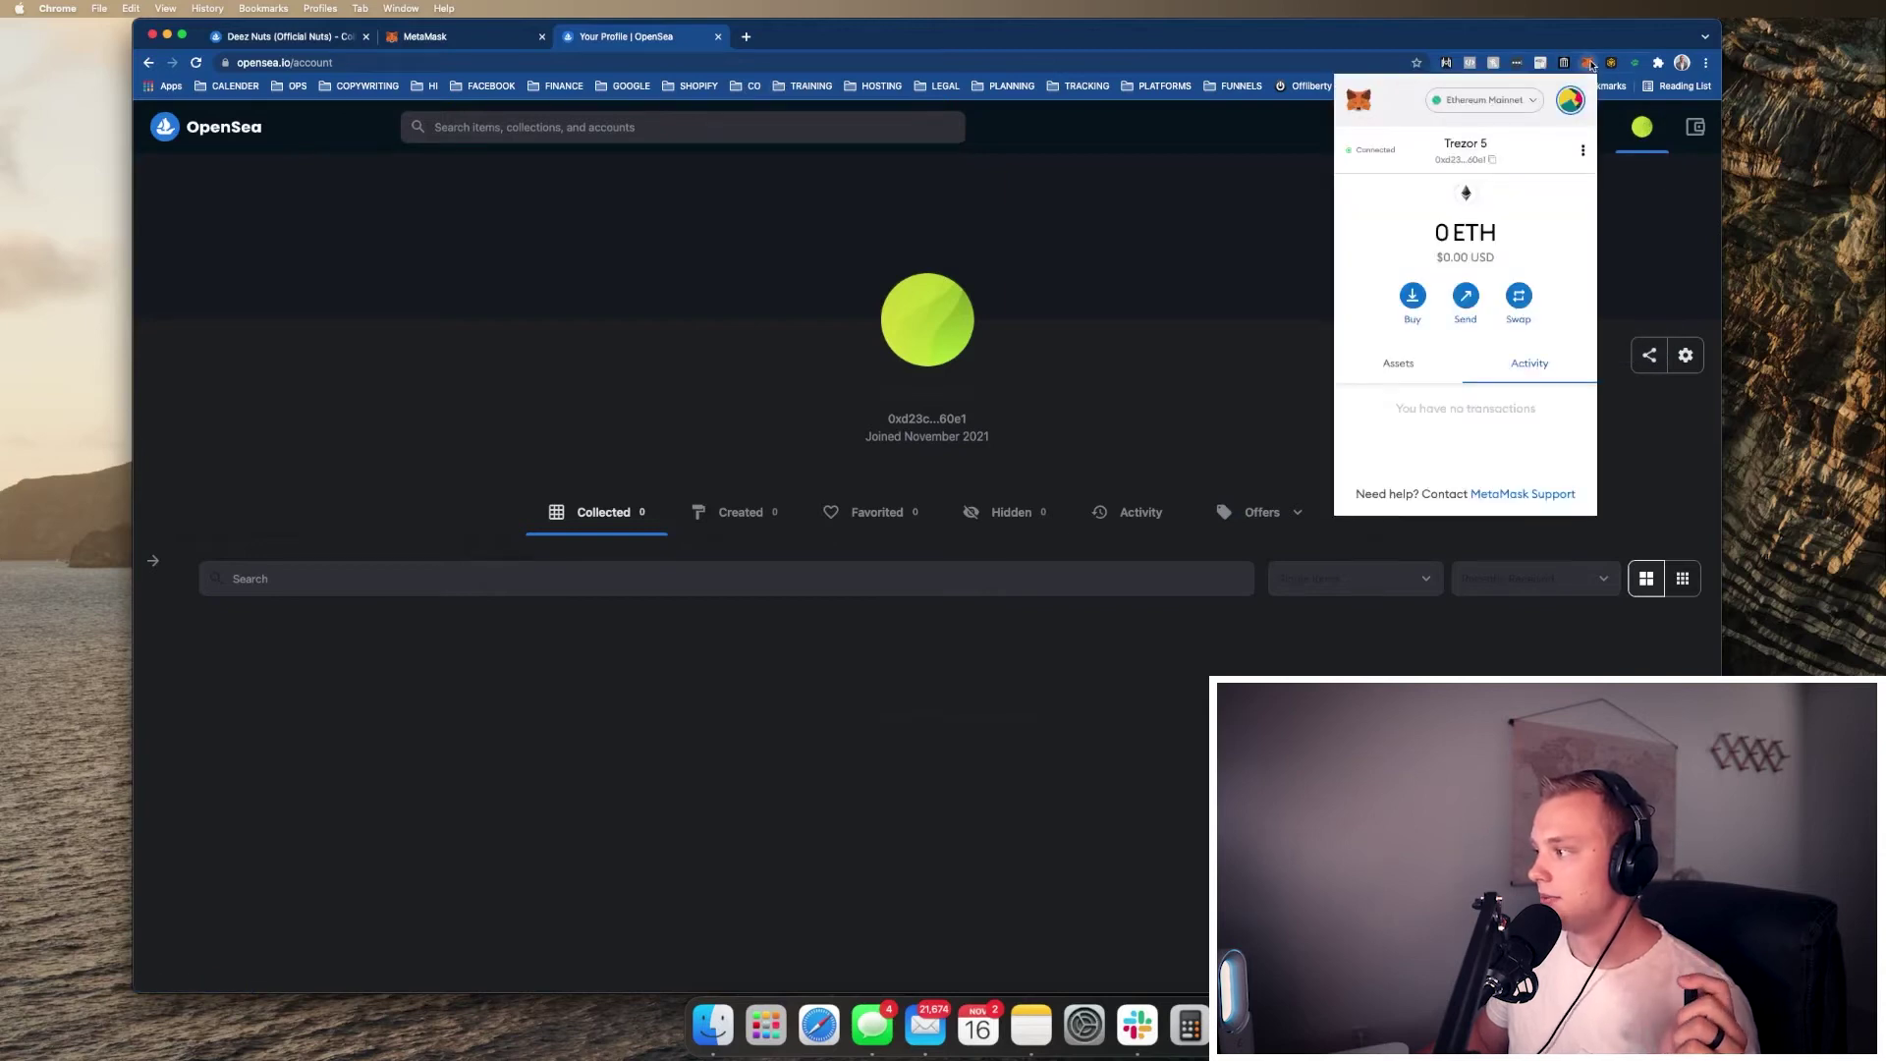
pyautogui.click(1568, 102)
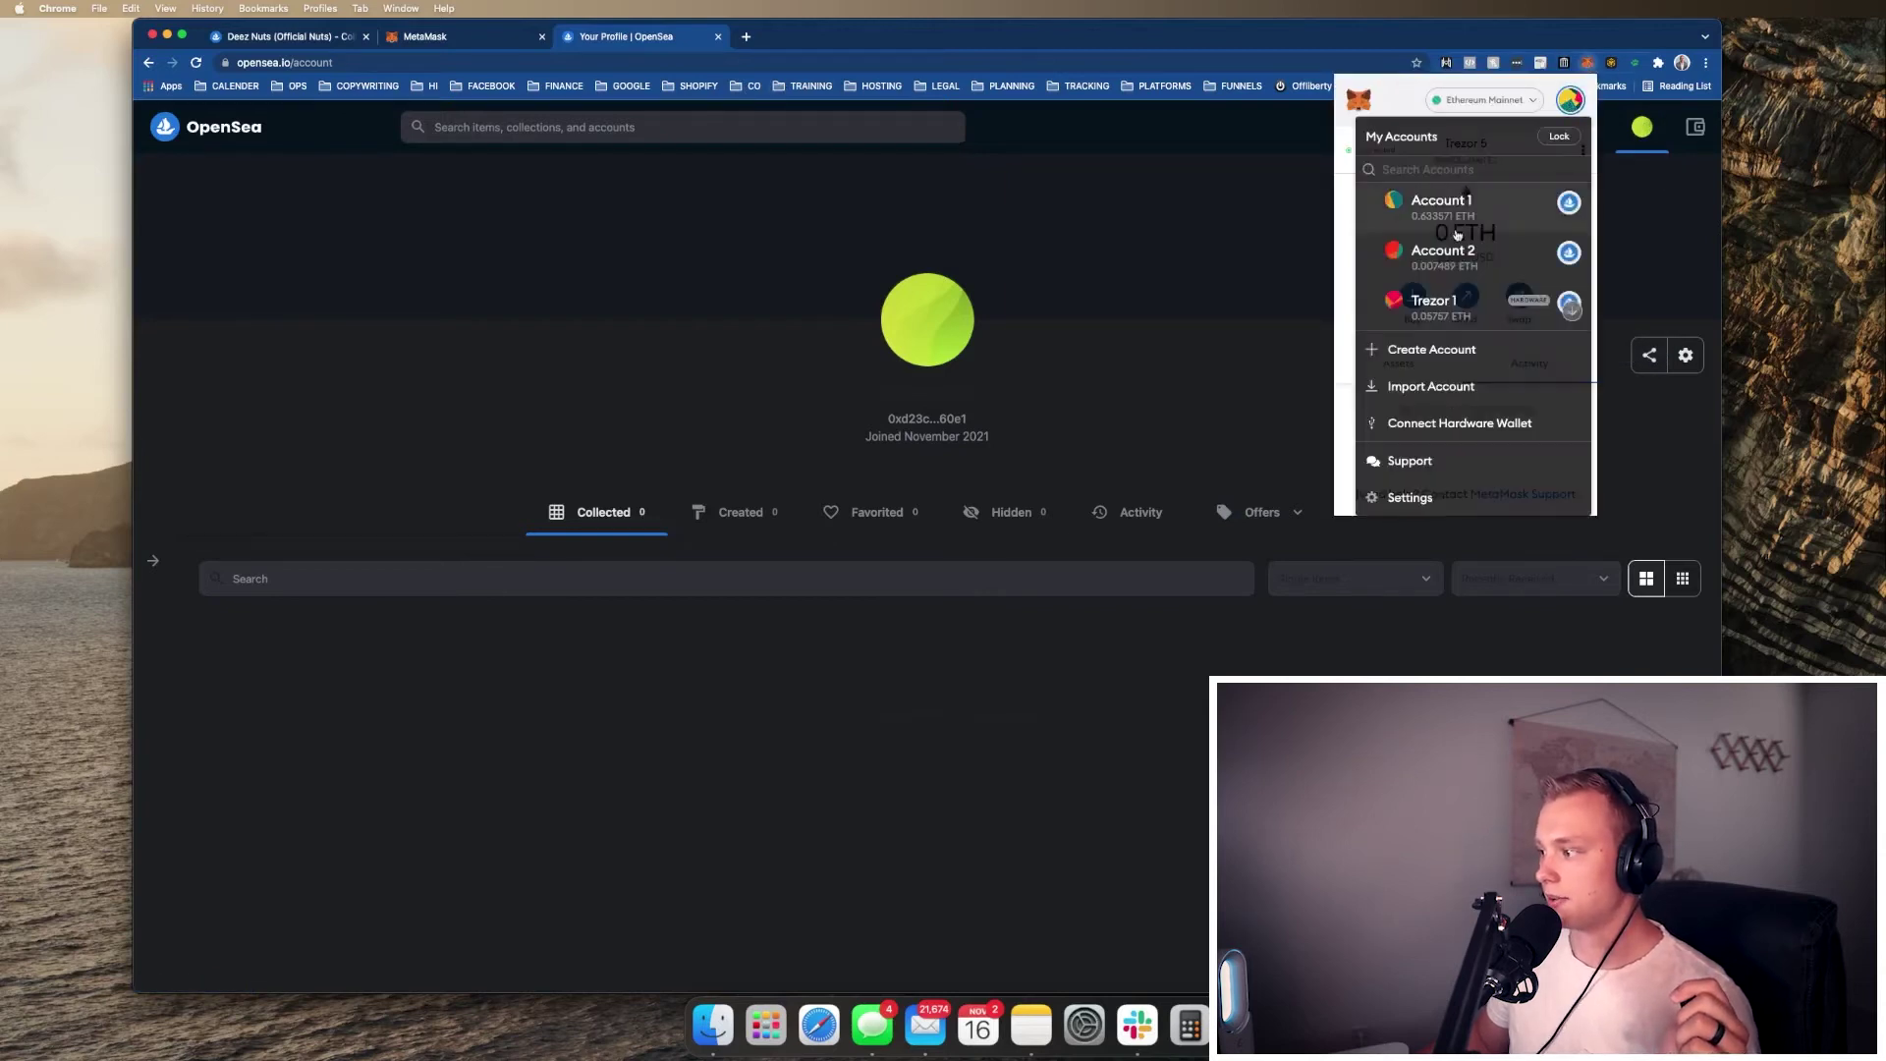
pyautogui.click(1460, 303)
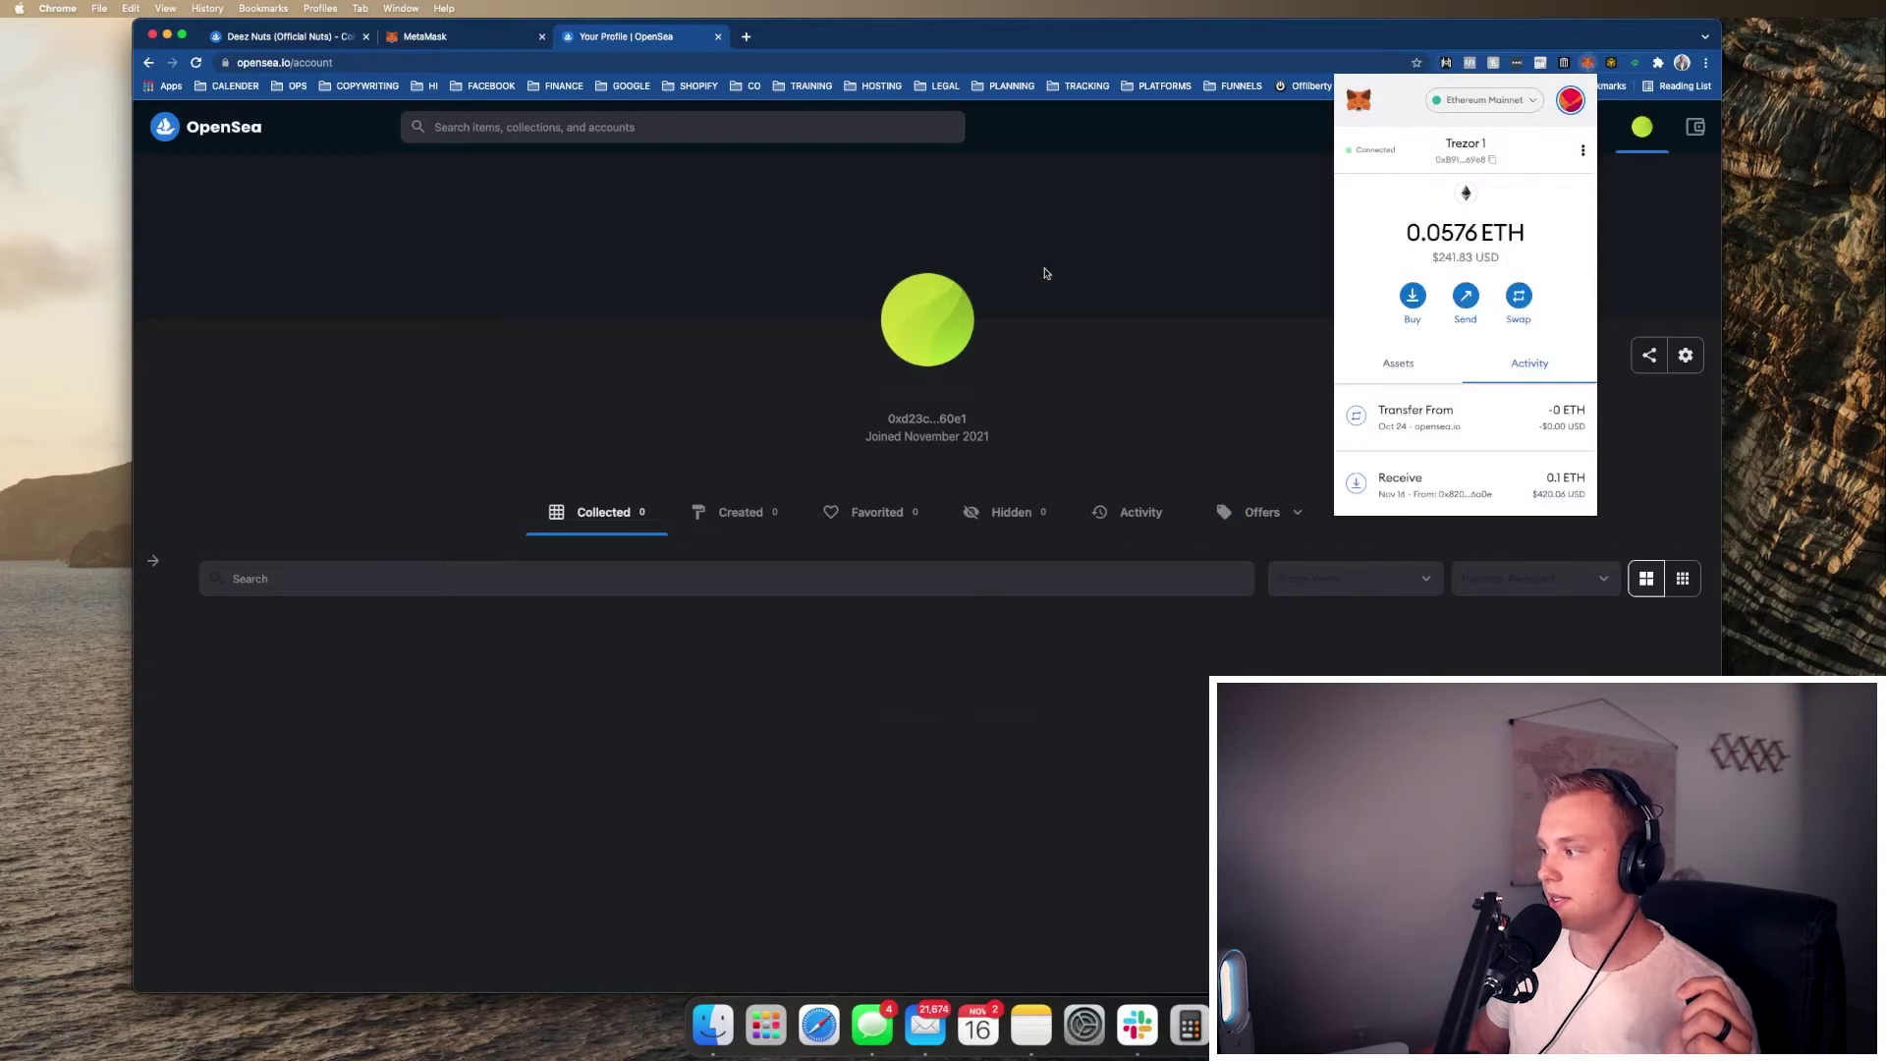
# - Reload the OpenSea profile for Trezor 1 and open the collected NUT #4498 item
pyautogui.click(1272, 397)
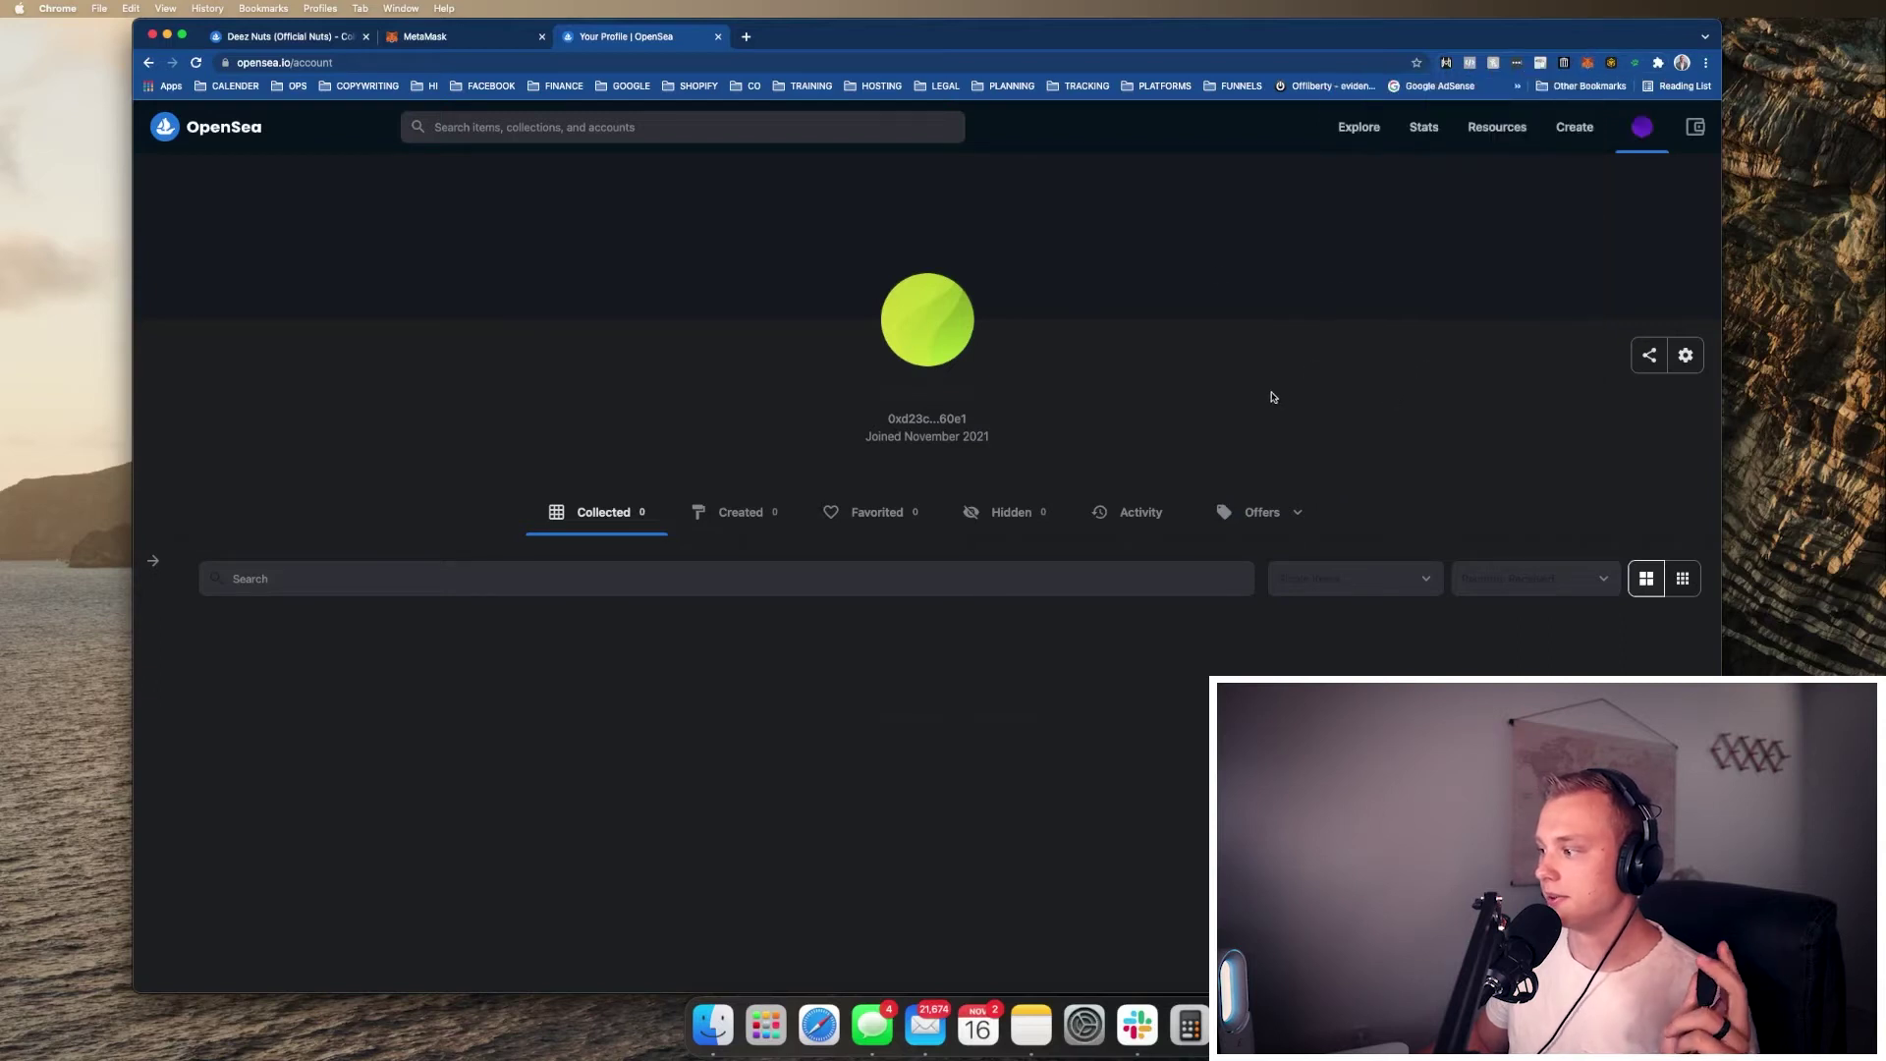
pyautogui.click(196, 62)
pyautogui.scroll(-2, 251, 642)
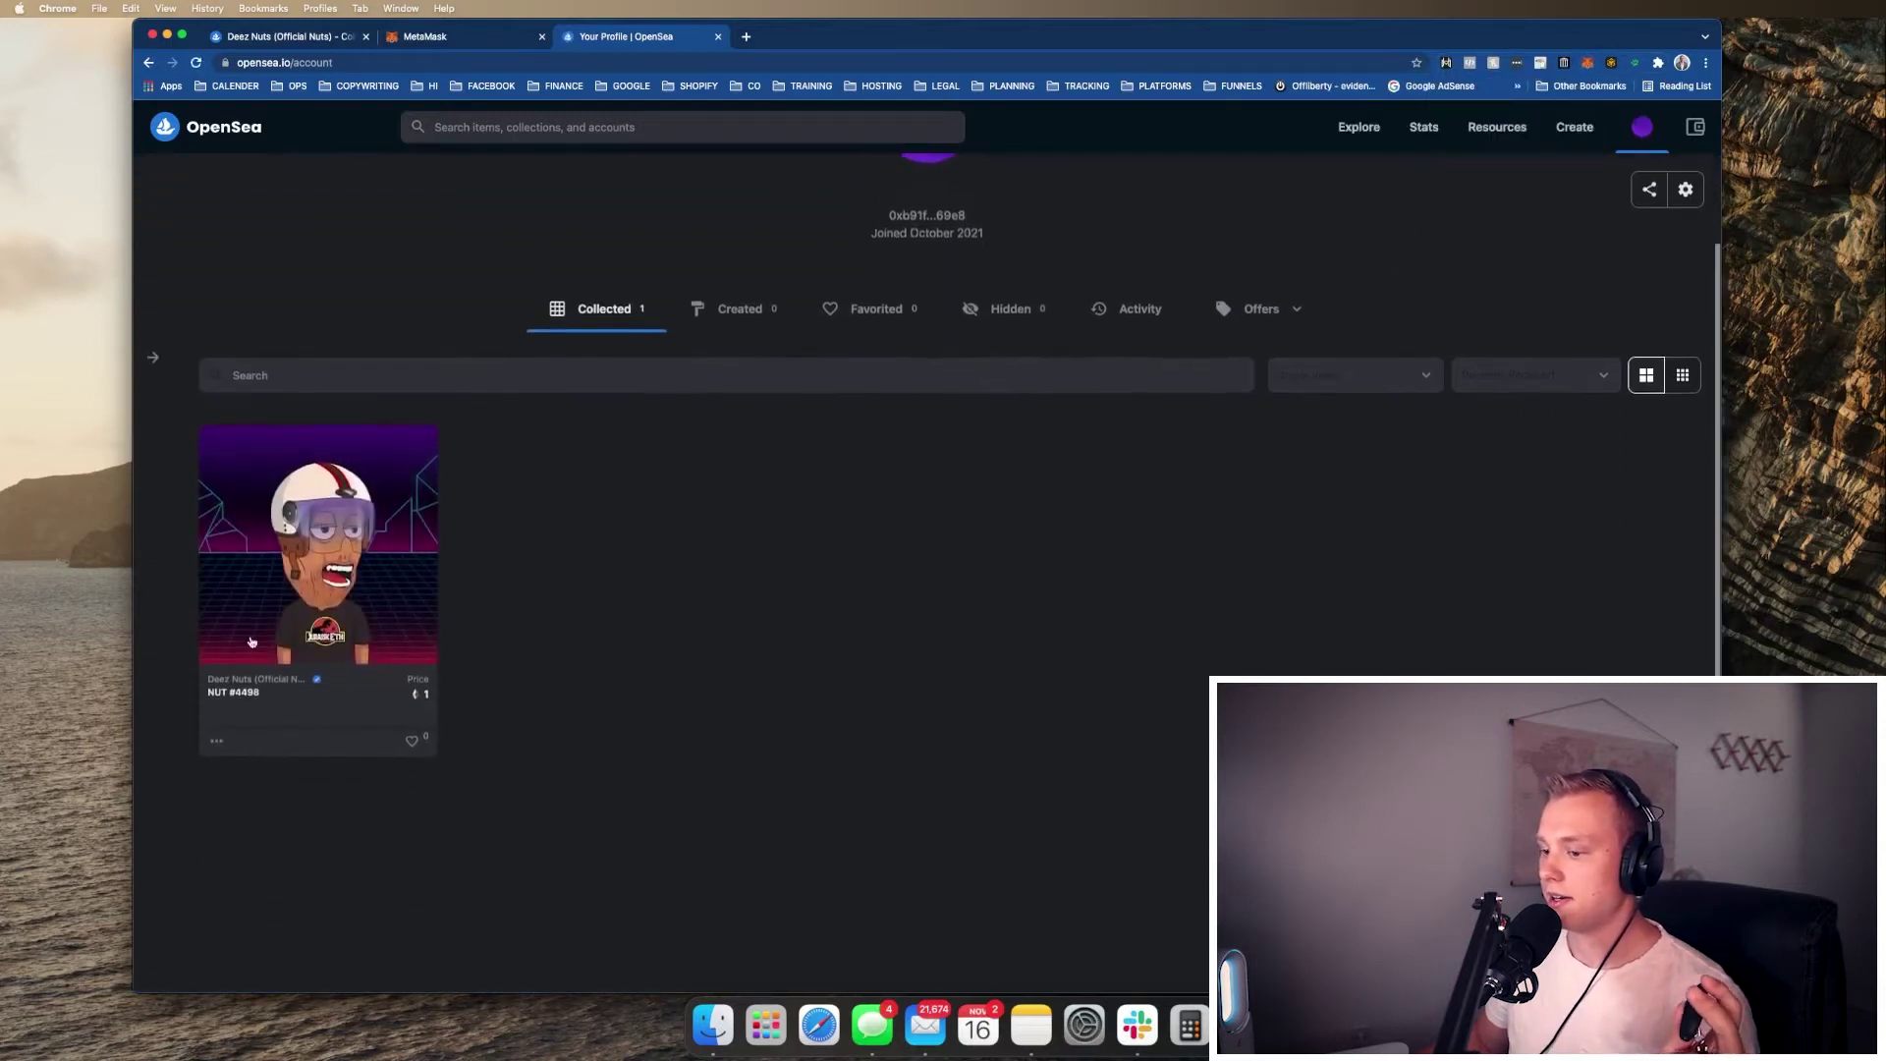
pyautogui.click(314, 470)
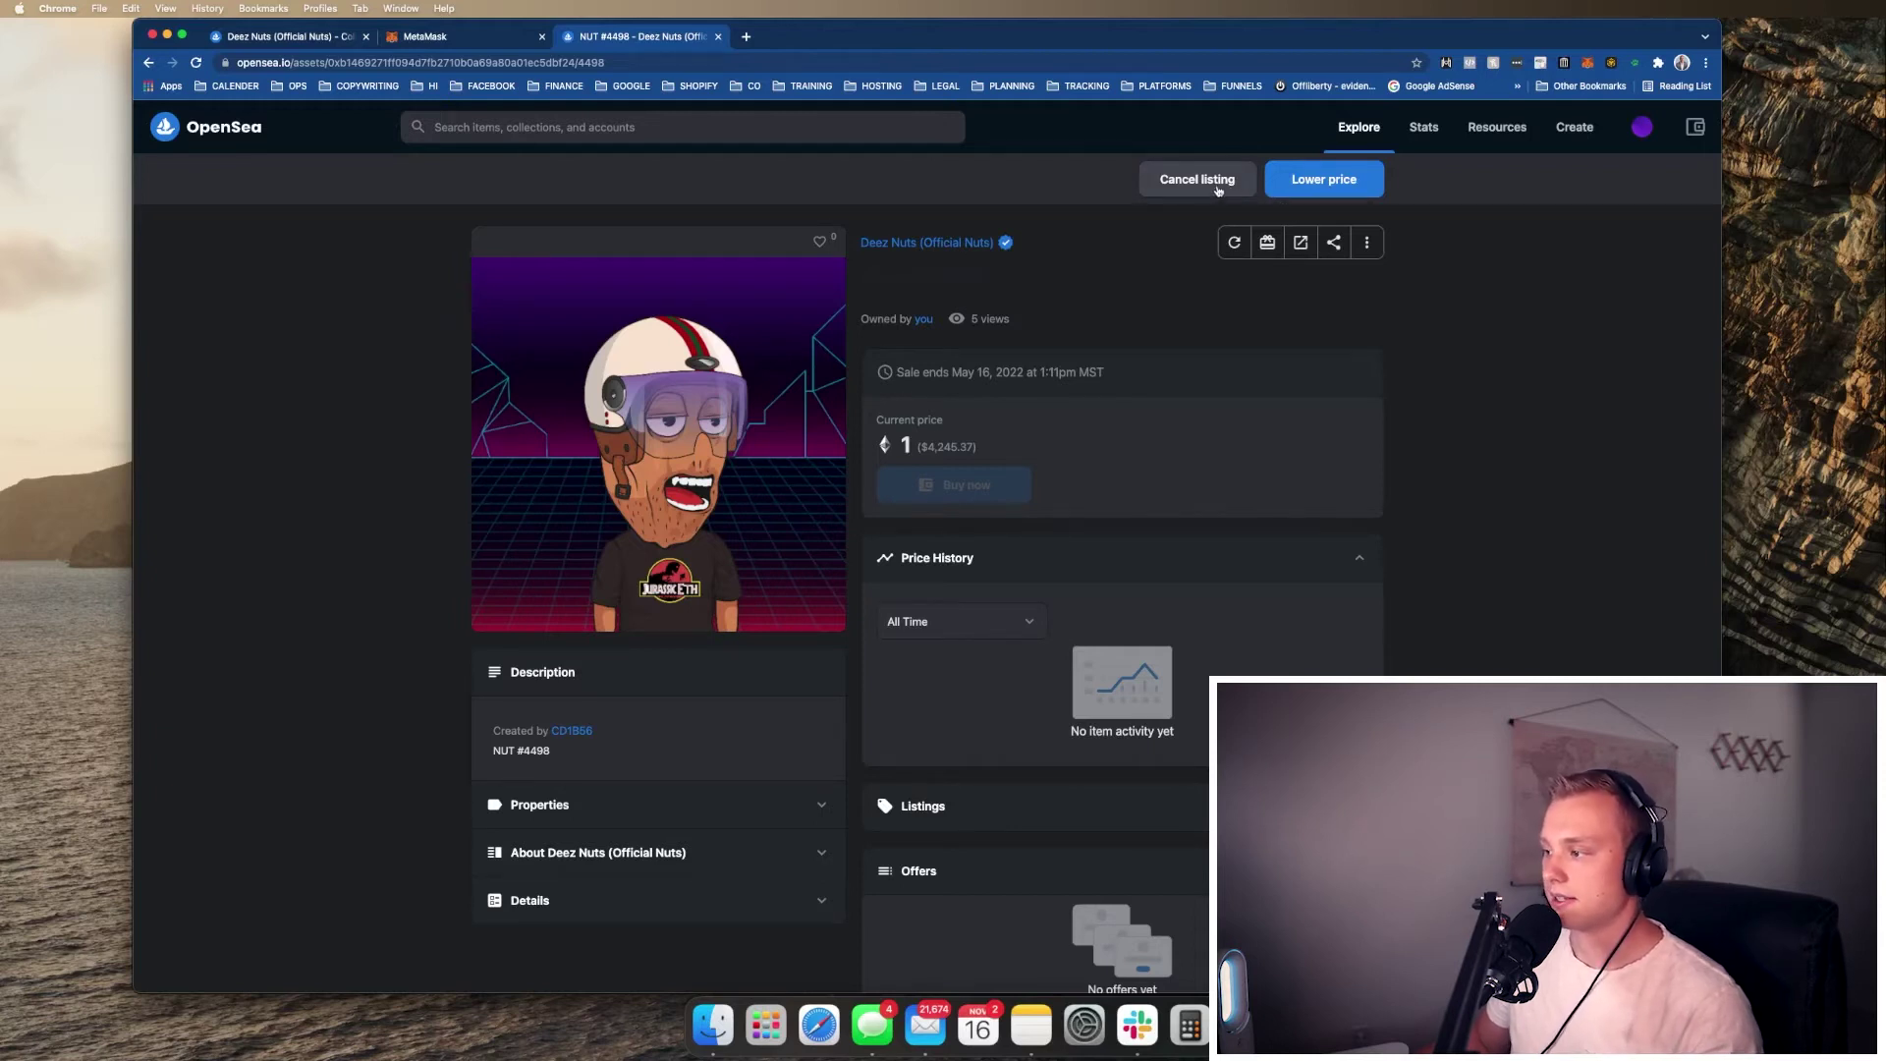
pyautogui.scroll(-1, 1223, 190)
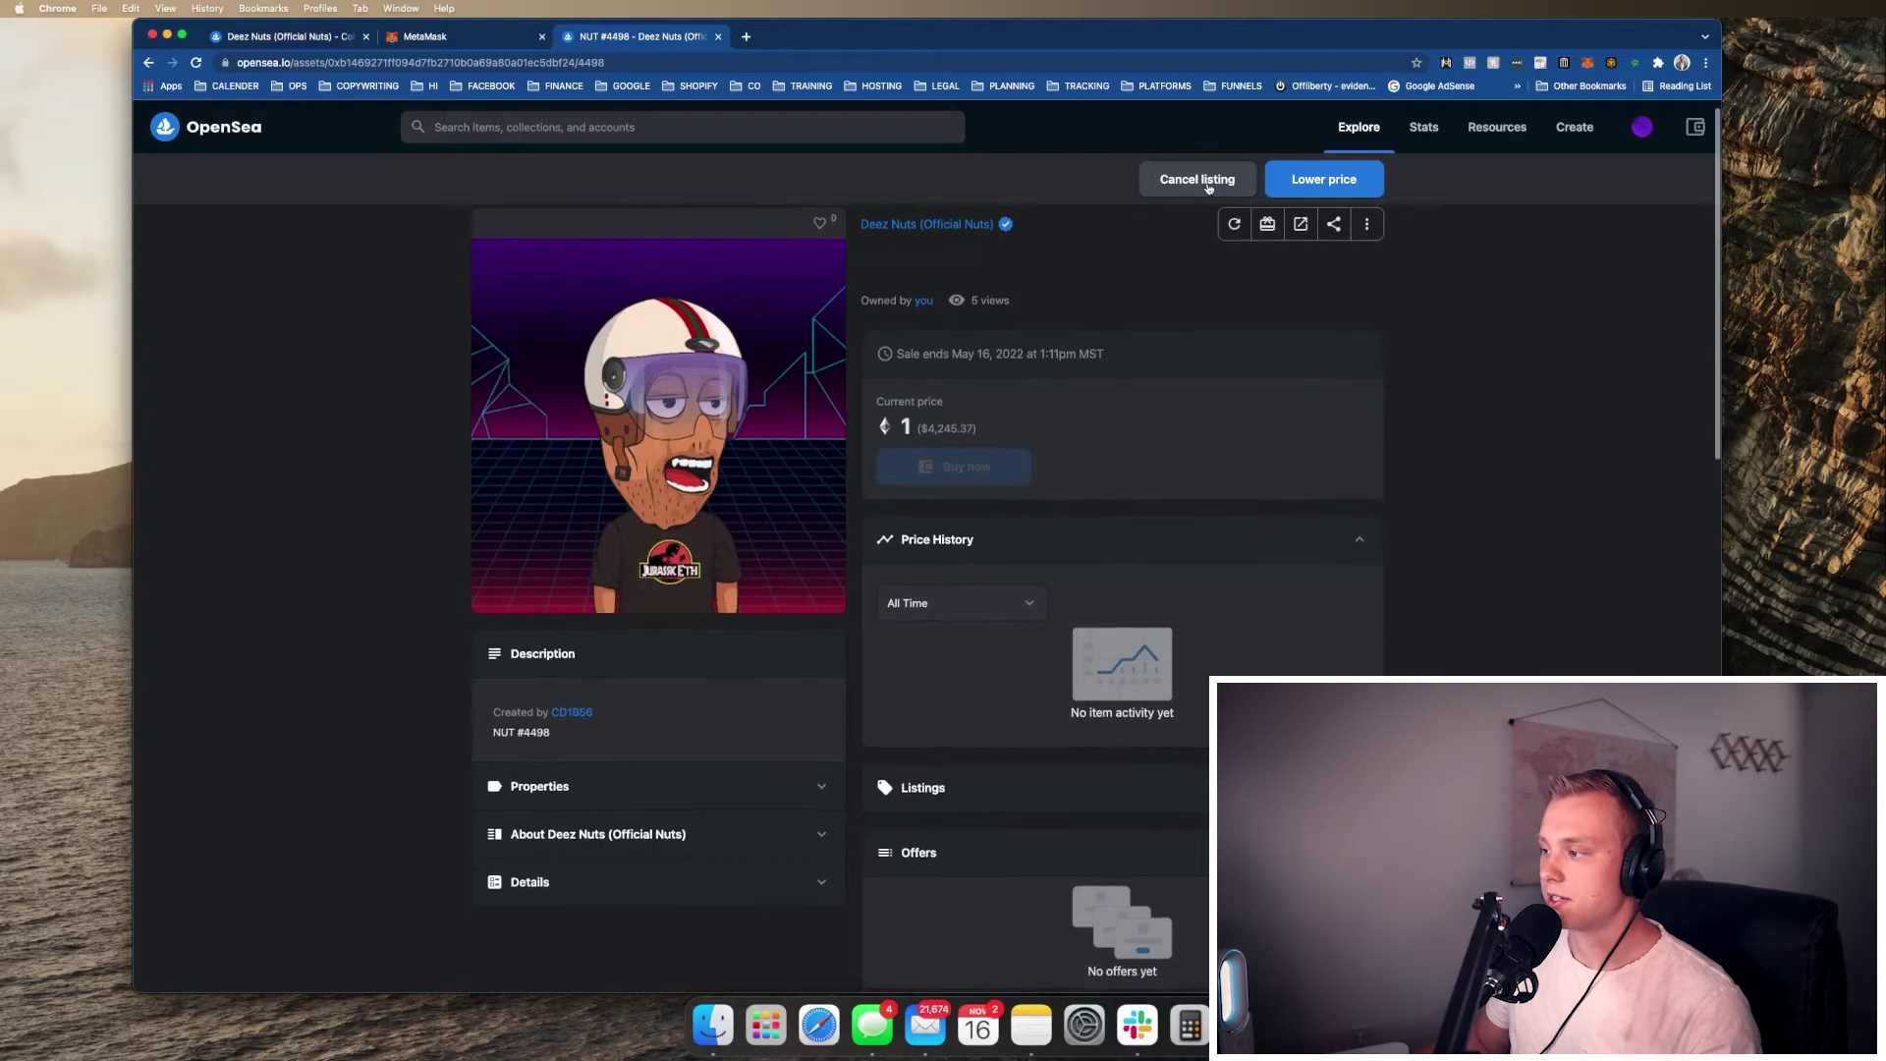
# - Lower the NUT #4498 listing price to 0.52 ETH and sign the request in MetaMask
pyautogui.click(1277, 183)
pyautogui.click(943, 275)
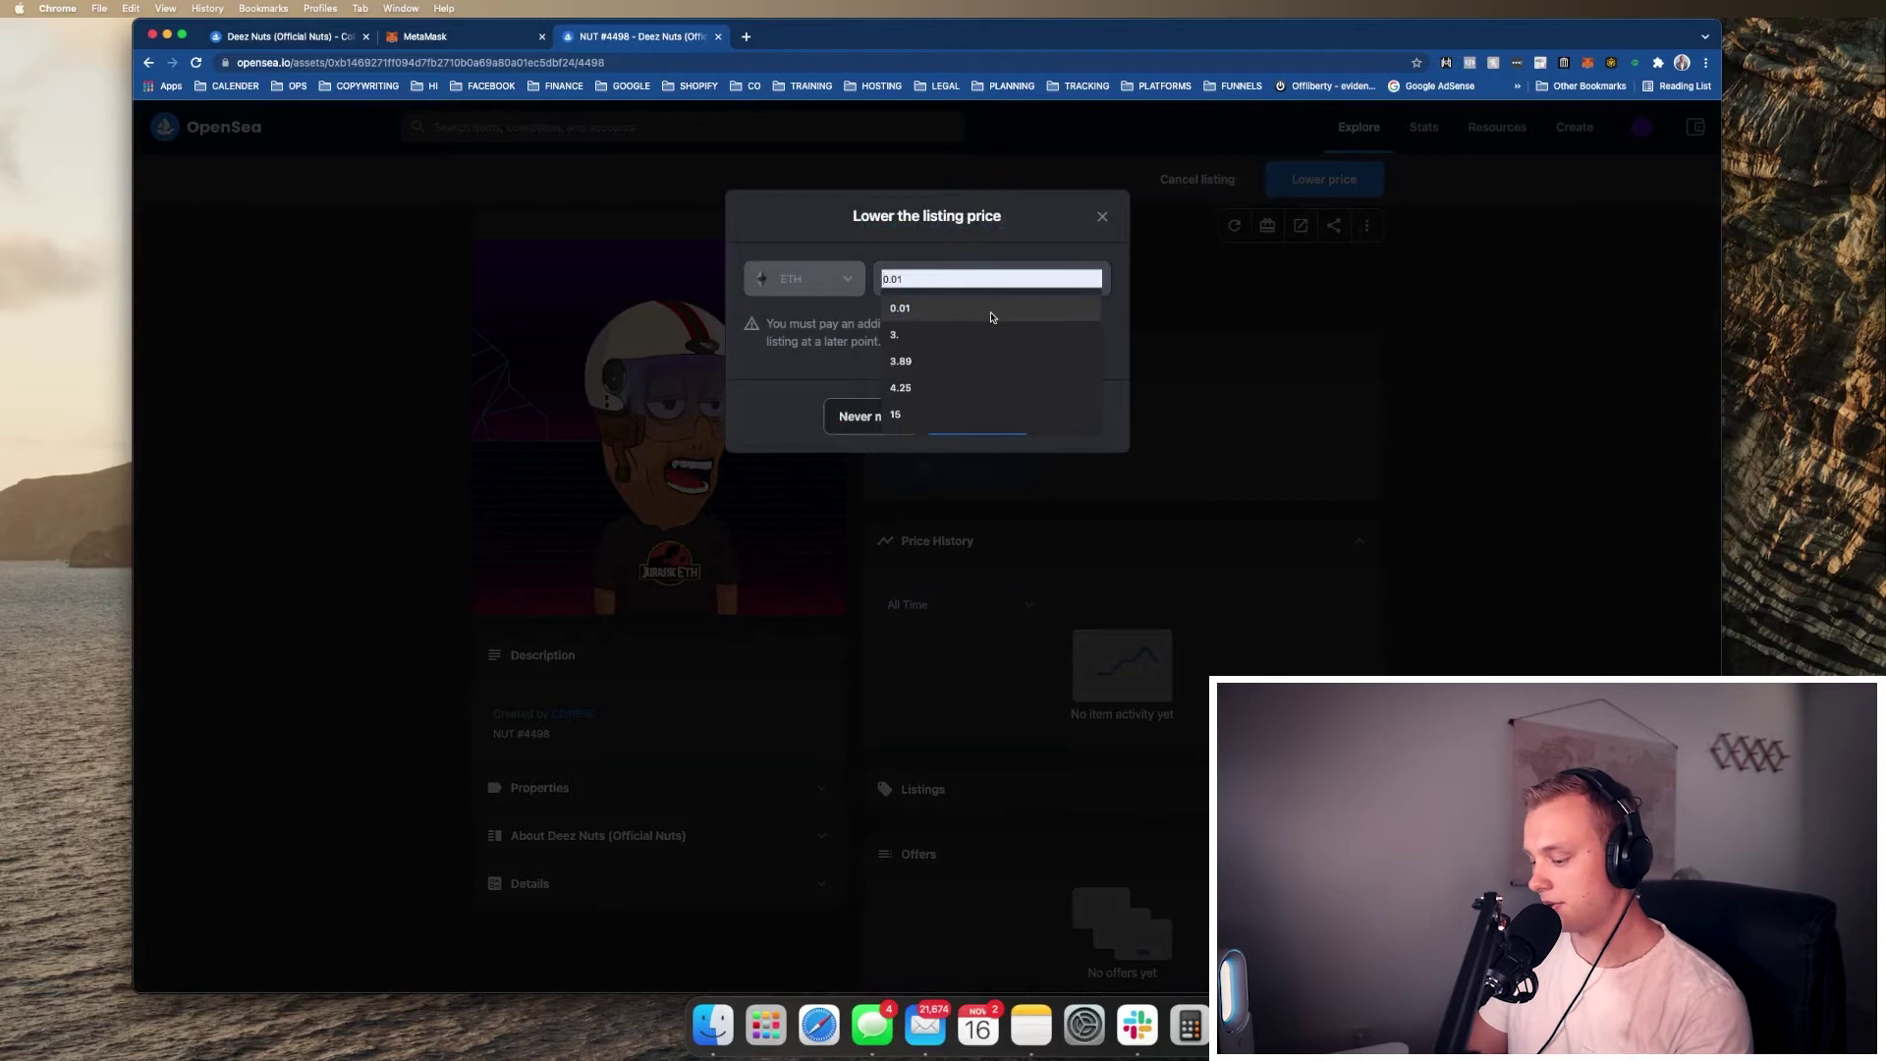
pyautogui.write('0.52')
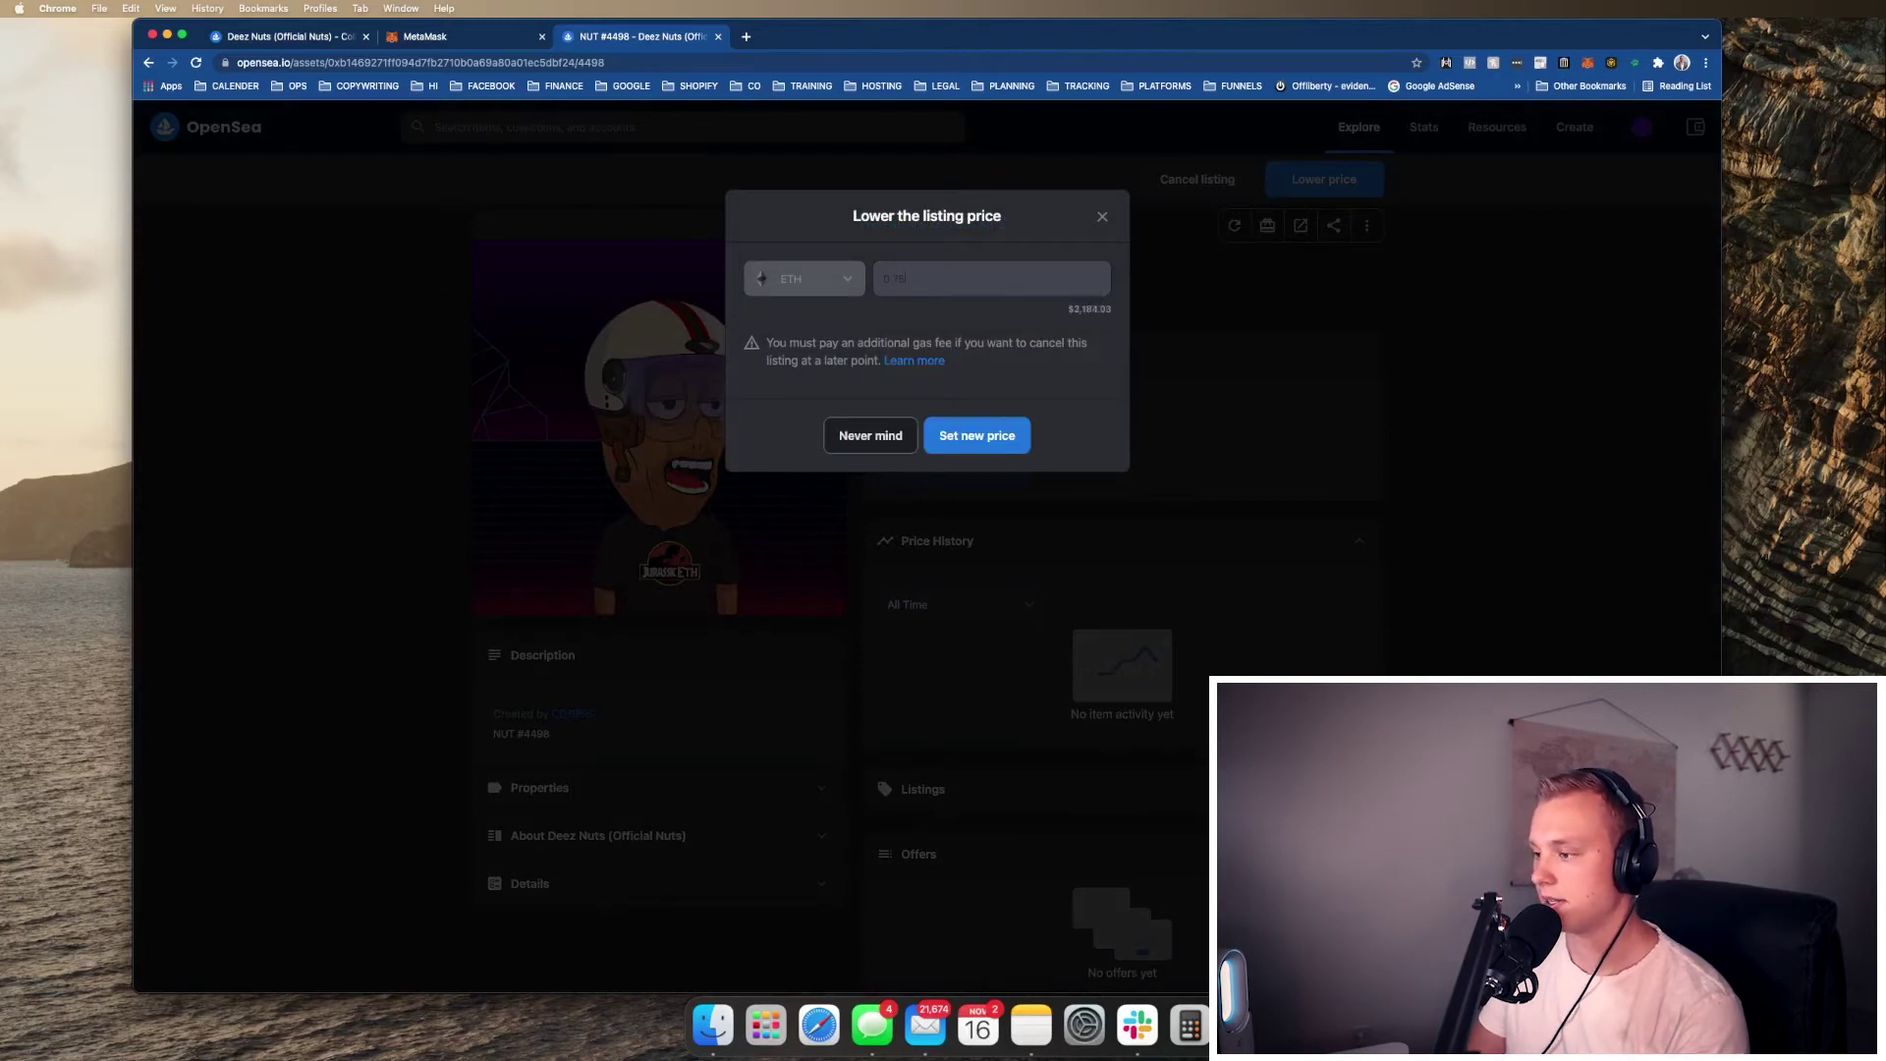
pyautogui.press('Return')
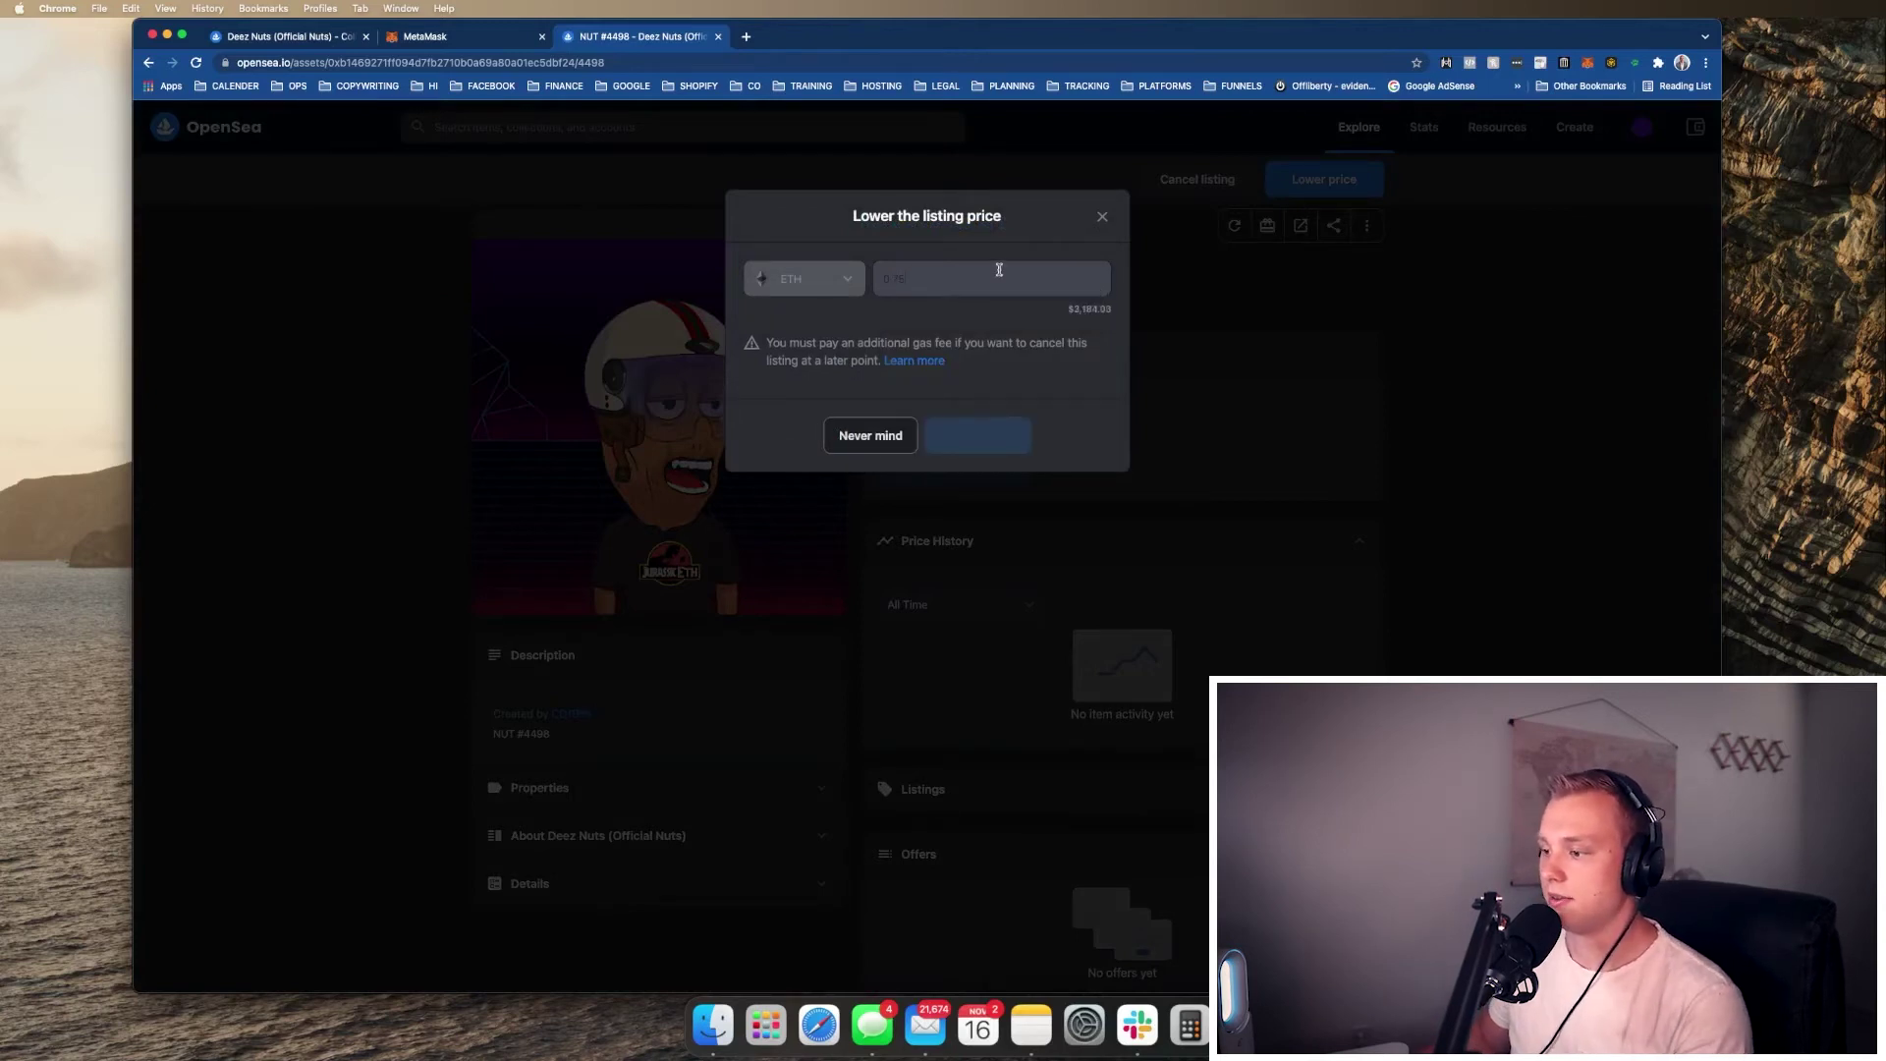
pyautogui.click(1670, 433)
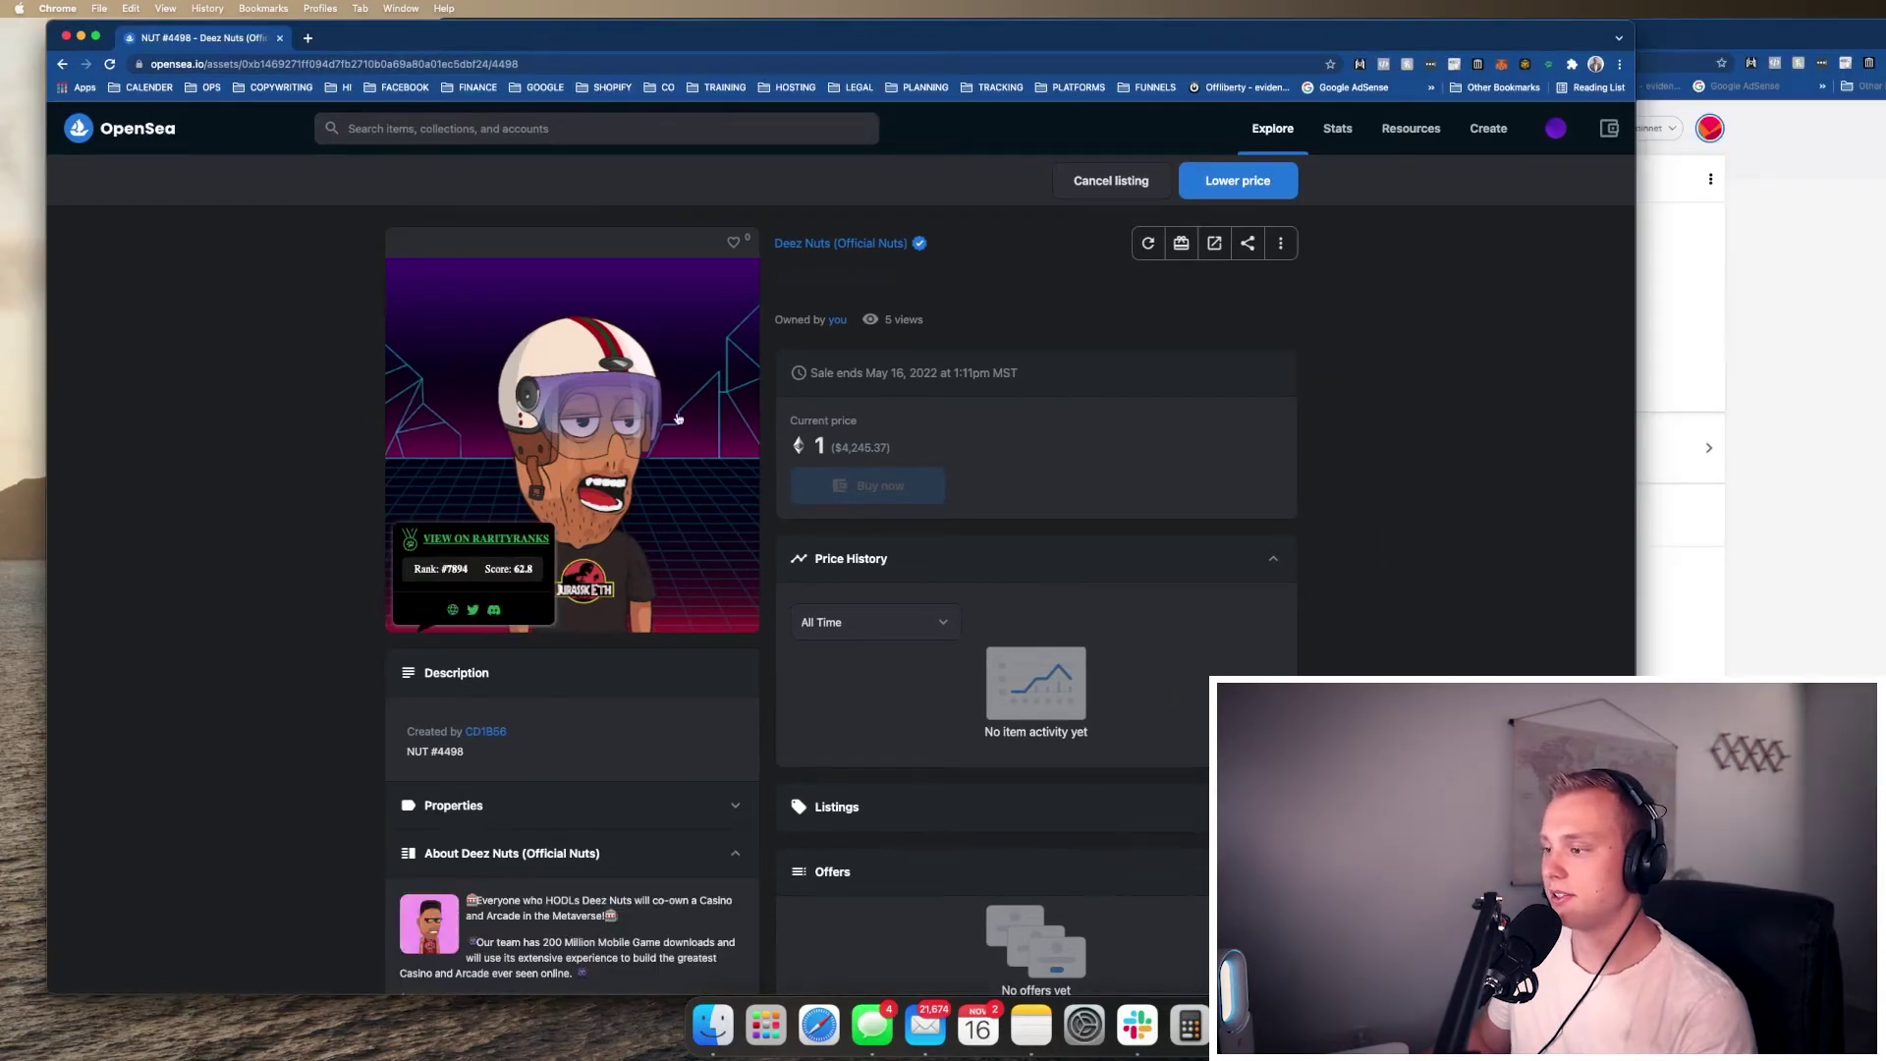
# - Open MetaMask's Import Tokens form on the Custom Token tab
pyautogui.click(1724, 453)
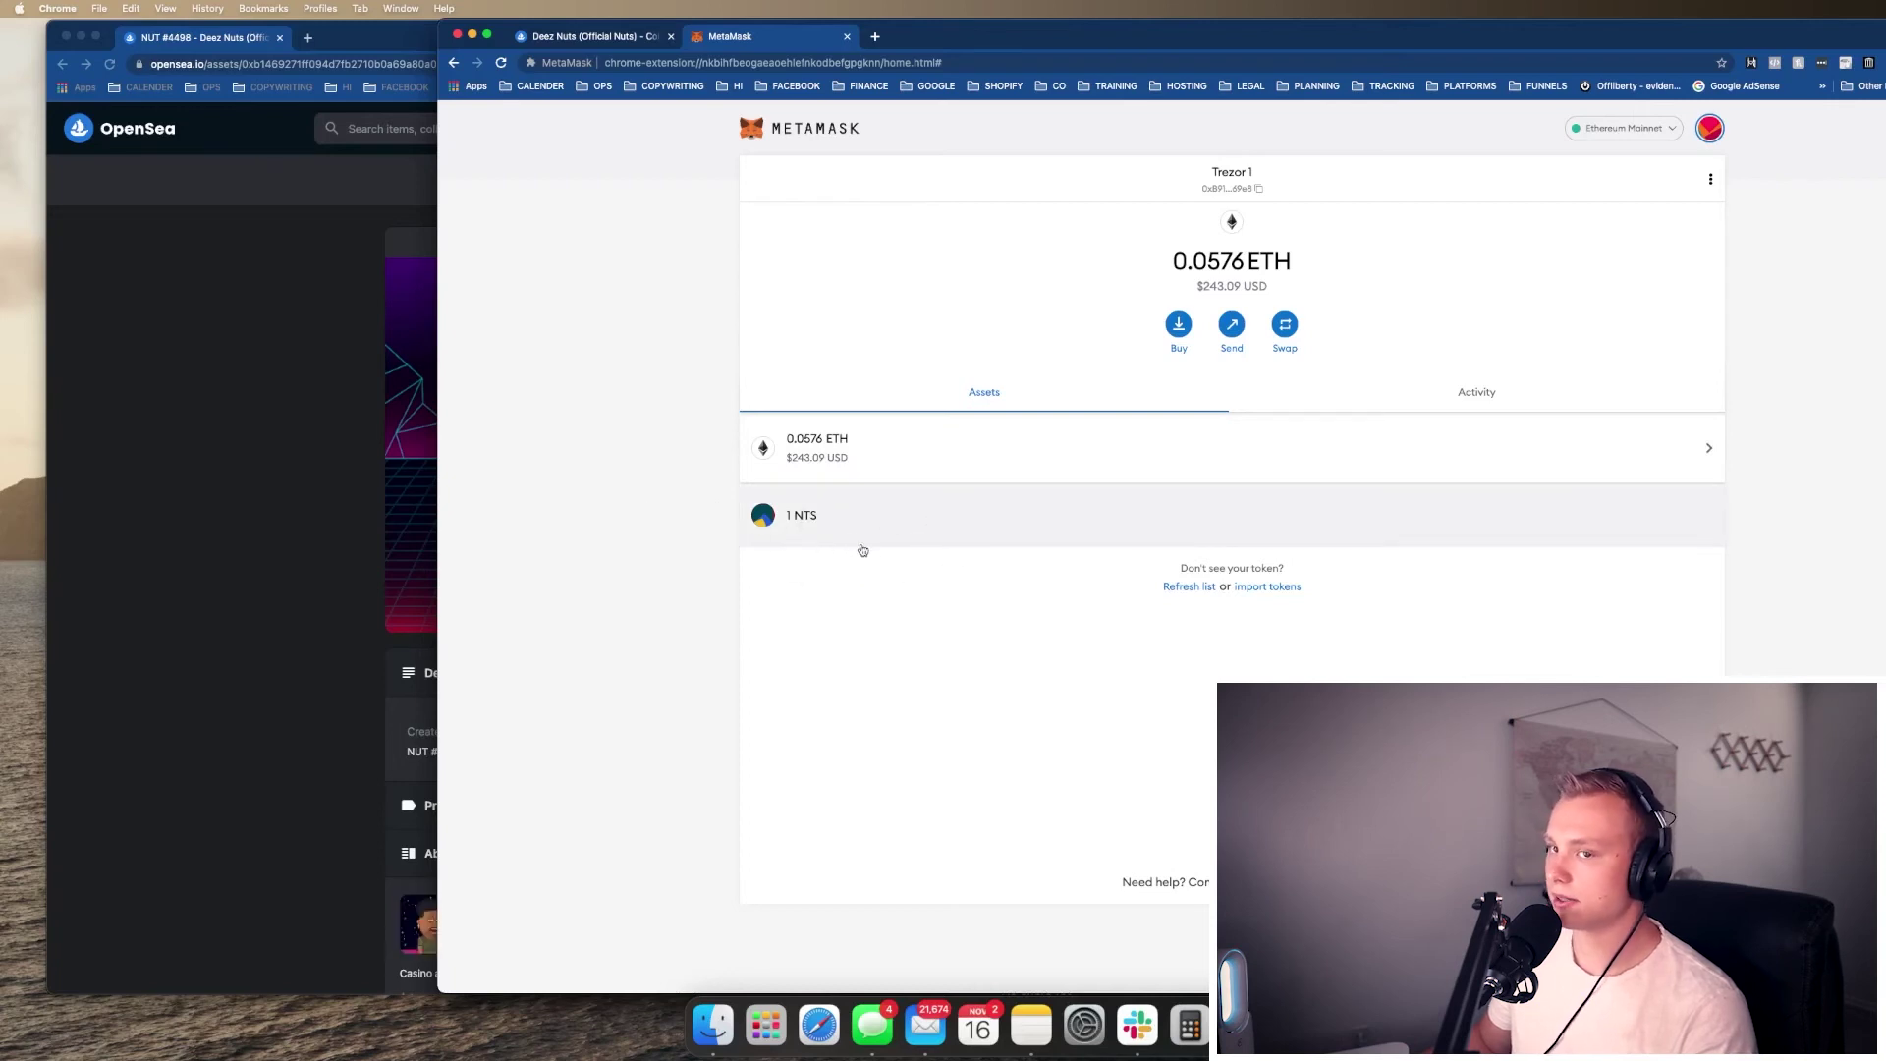
pyautogui.click(1268, 587)
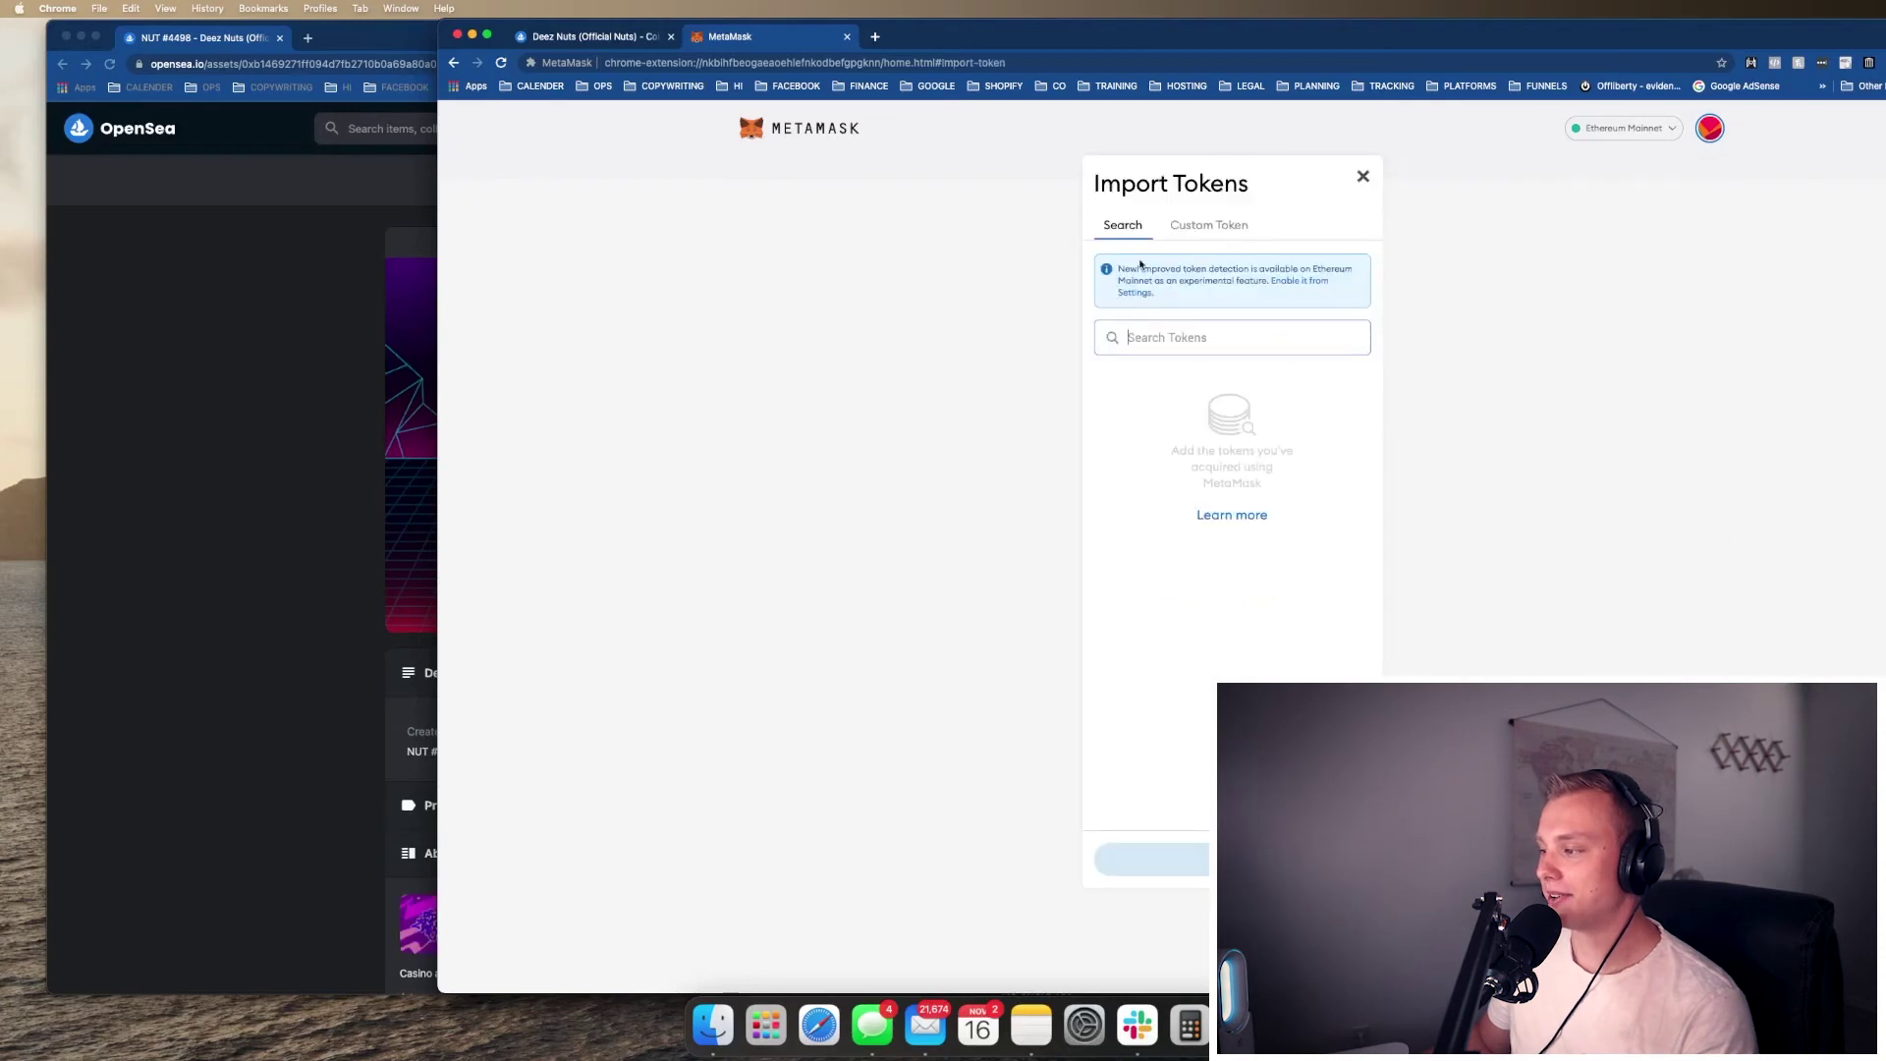
pyautogui.click(1213, 228)
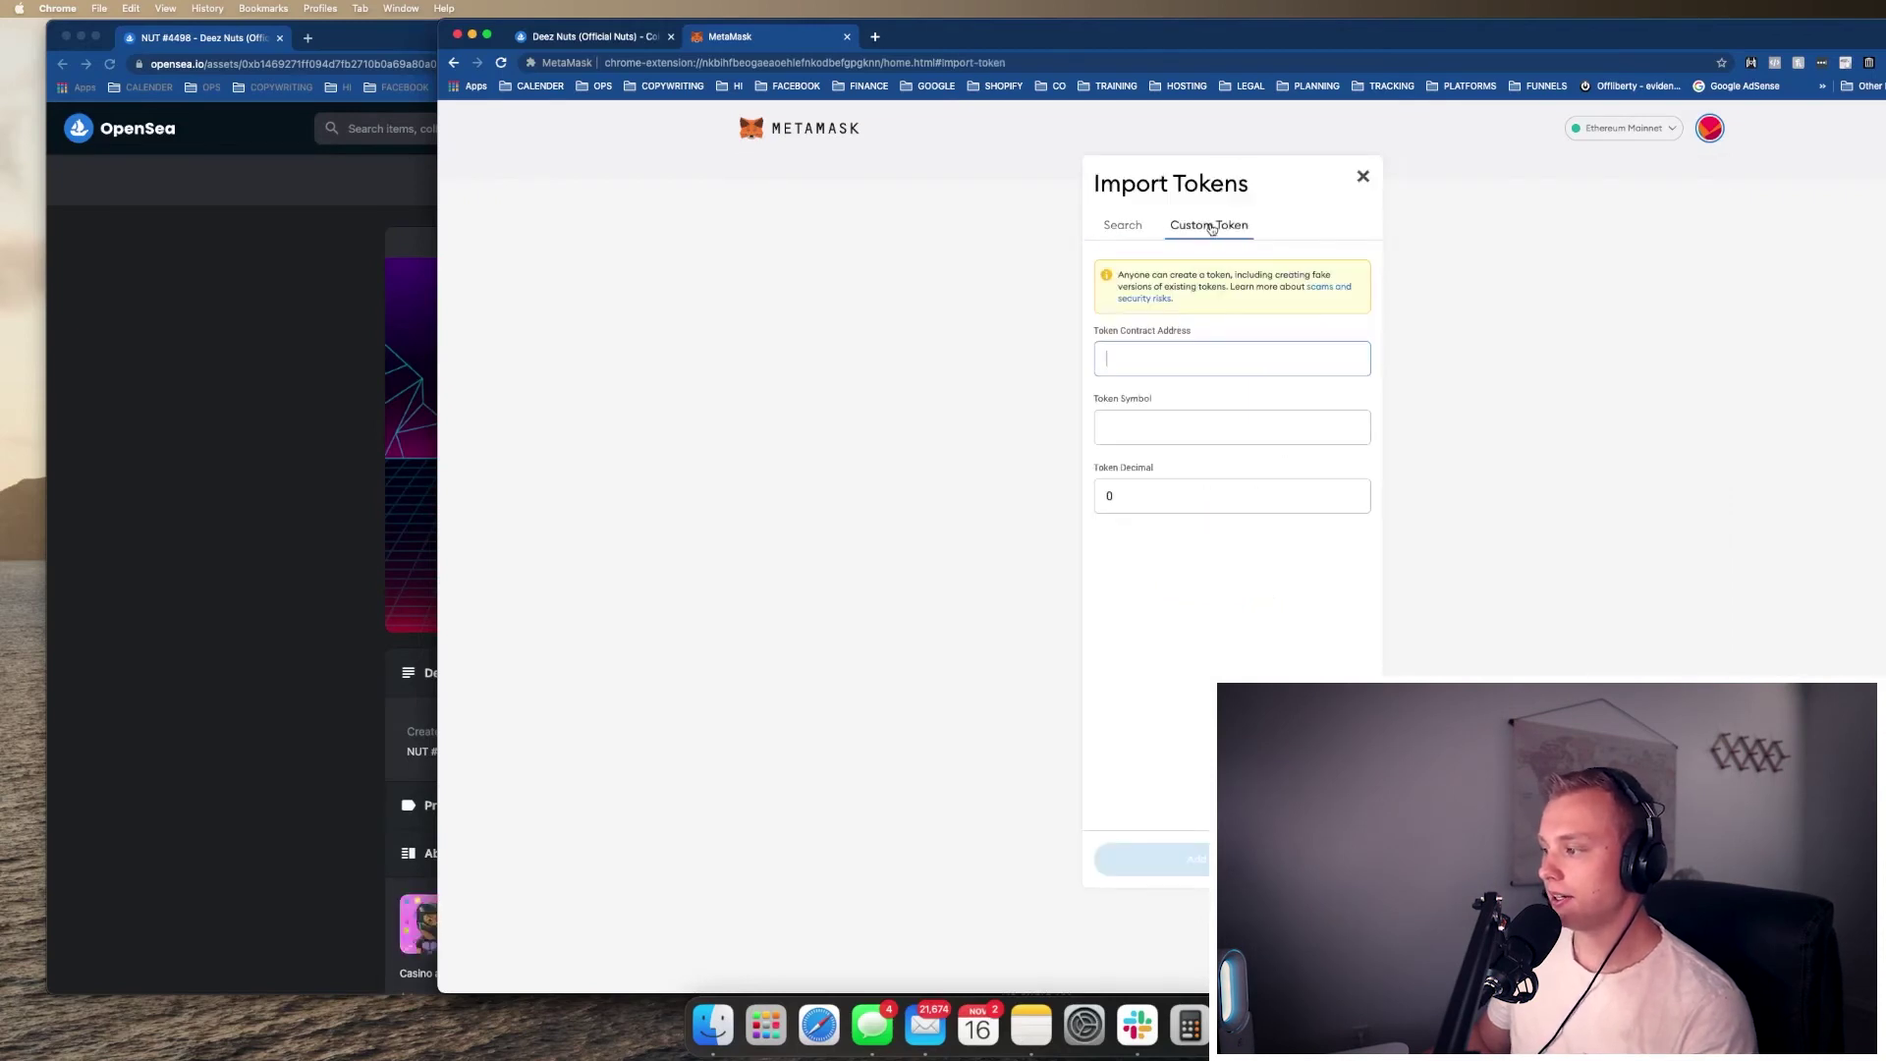
# - Copy the Deez Nuts contract address from its Etherscan page, reached via OpenSea's Details
pyautogui.click(306, 373)
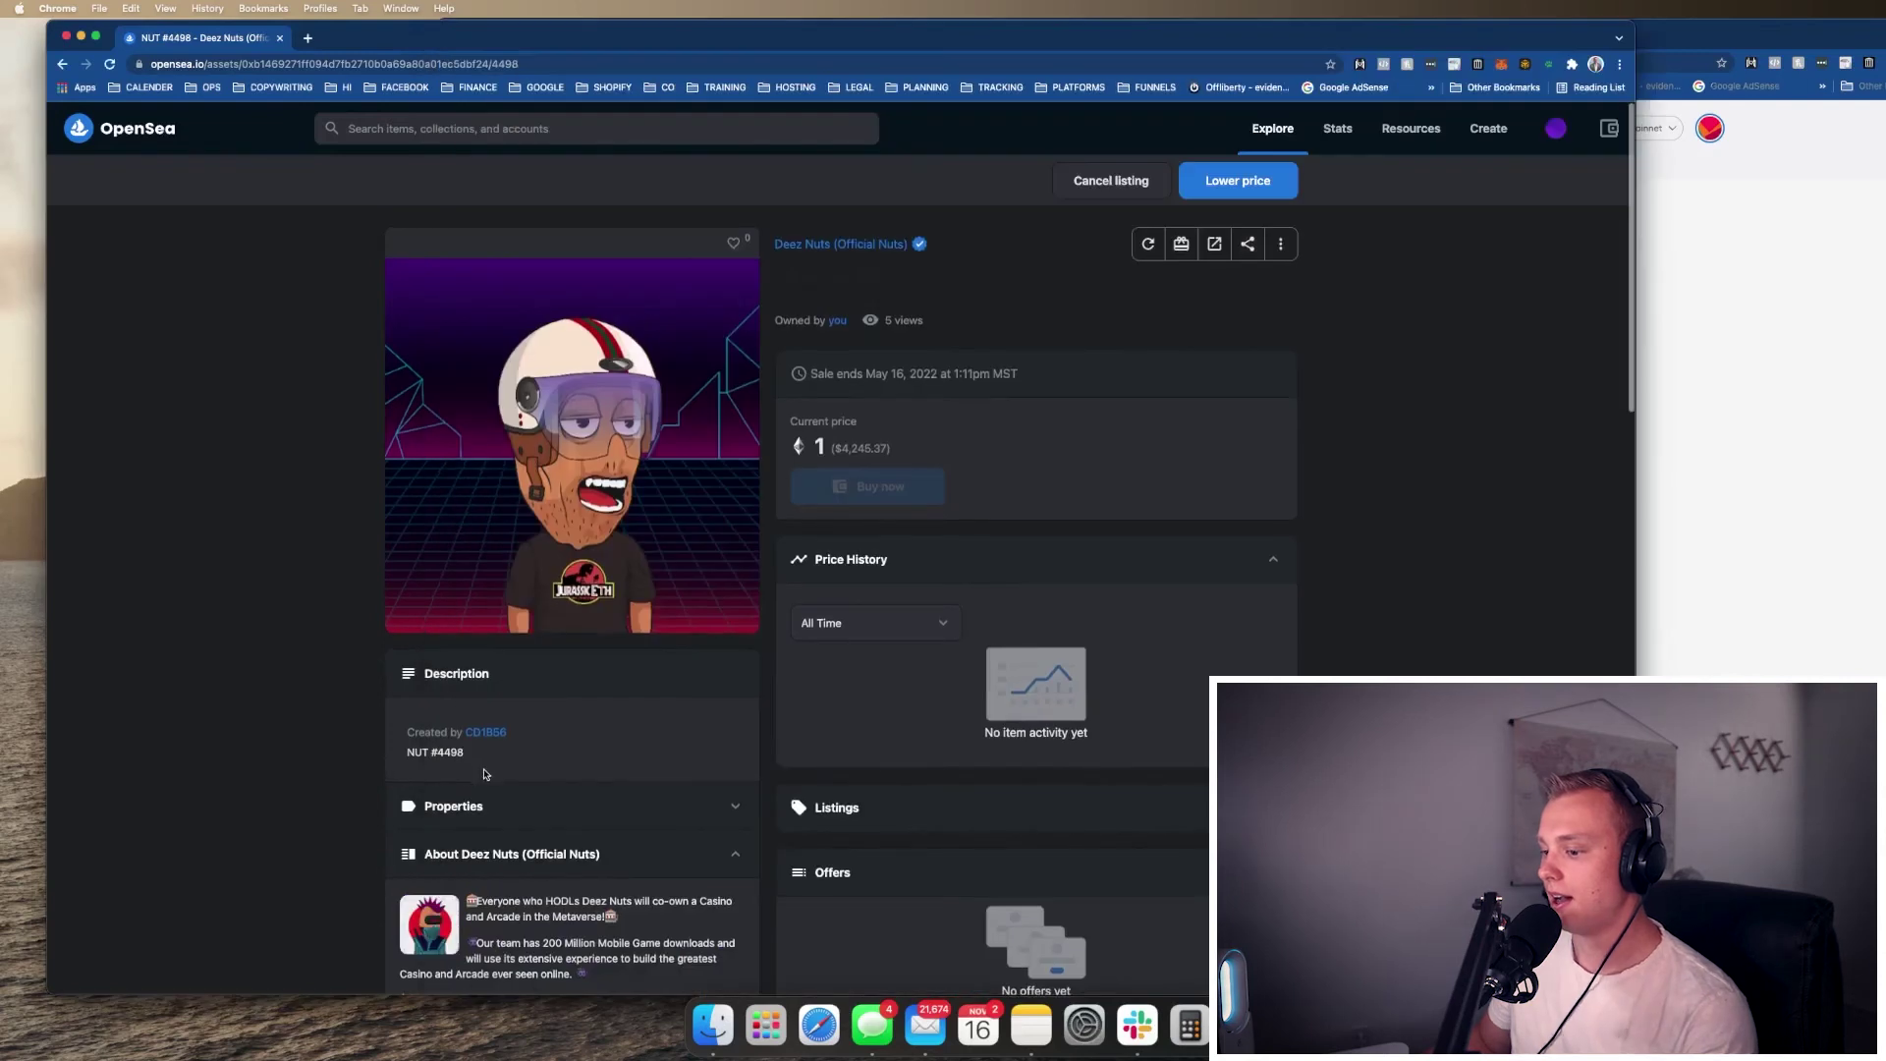
pyautogui.scroll(-5, 484, 770)
pyautogui.scroll(1, 530, 656)
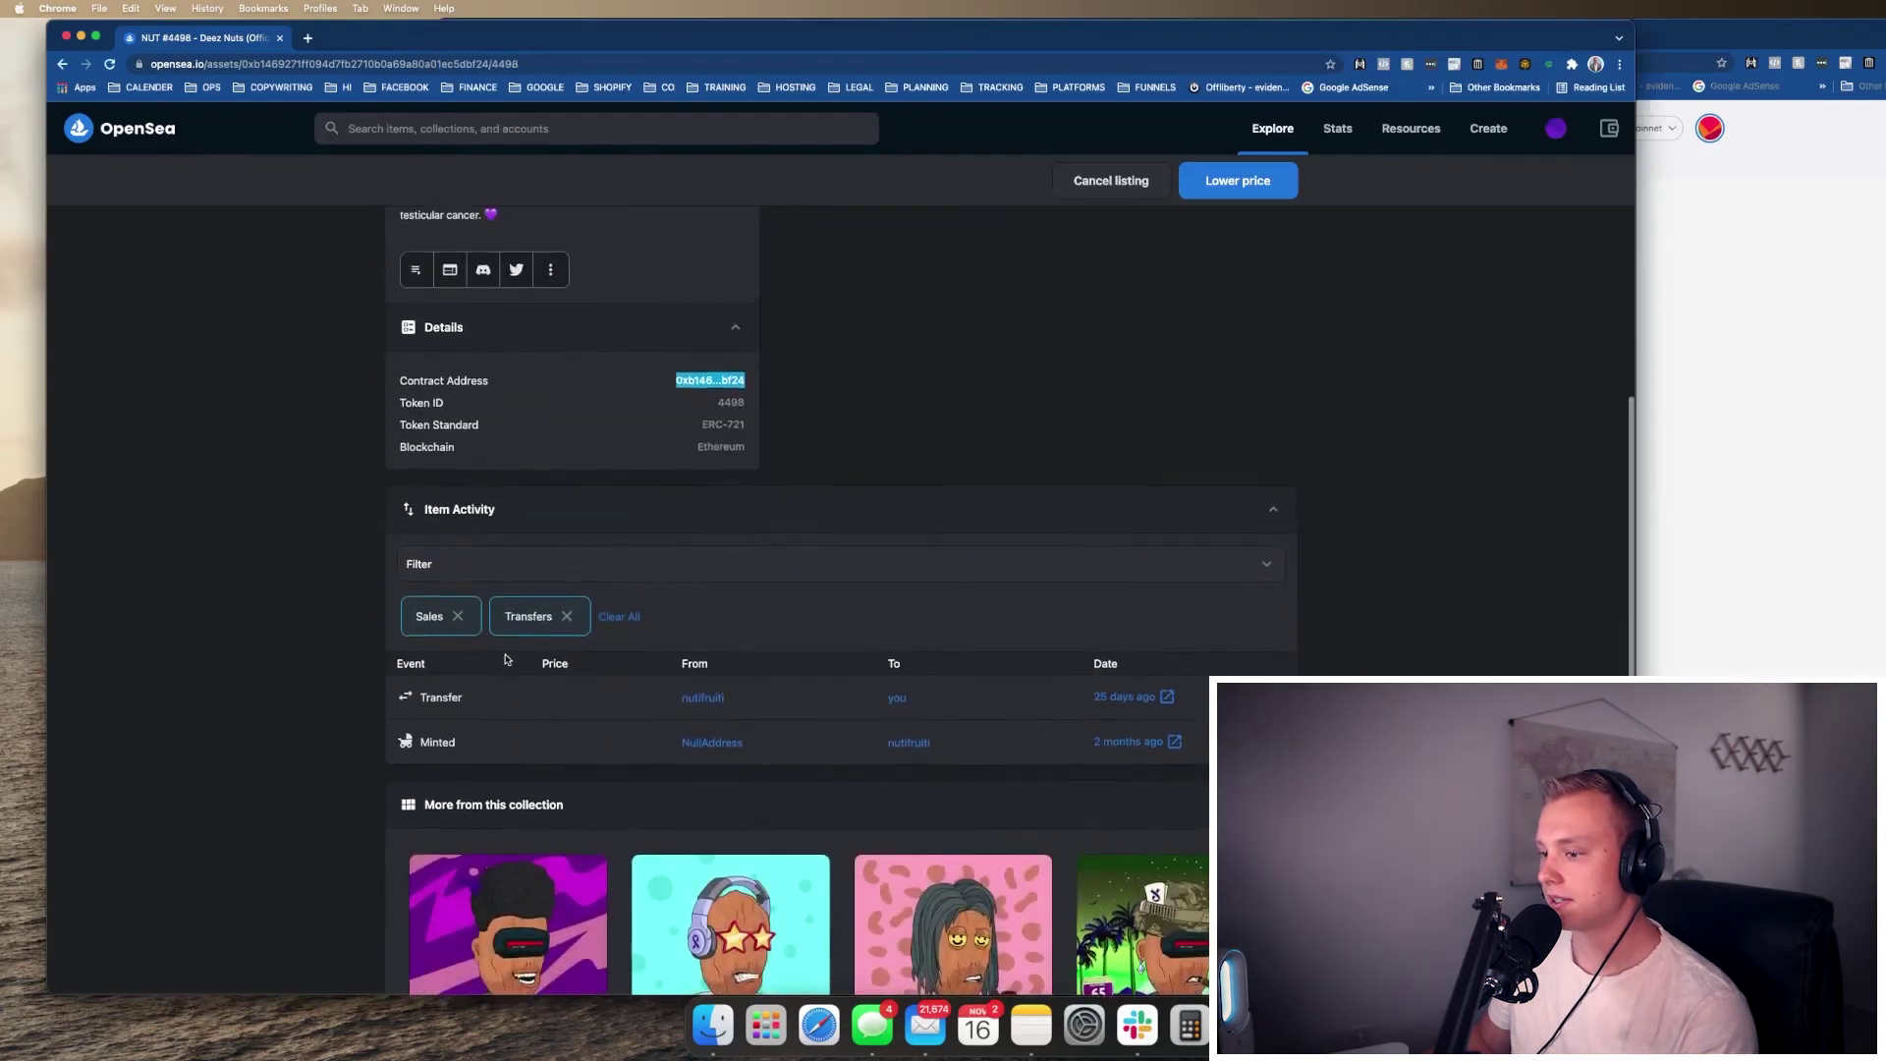
pyautogui.click(733, 389)
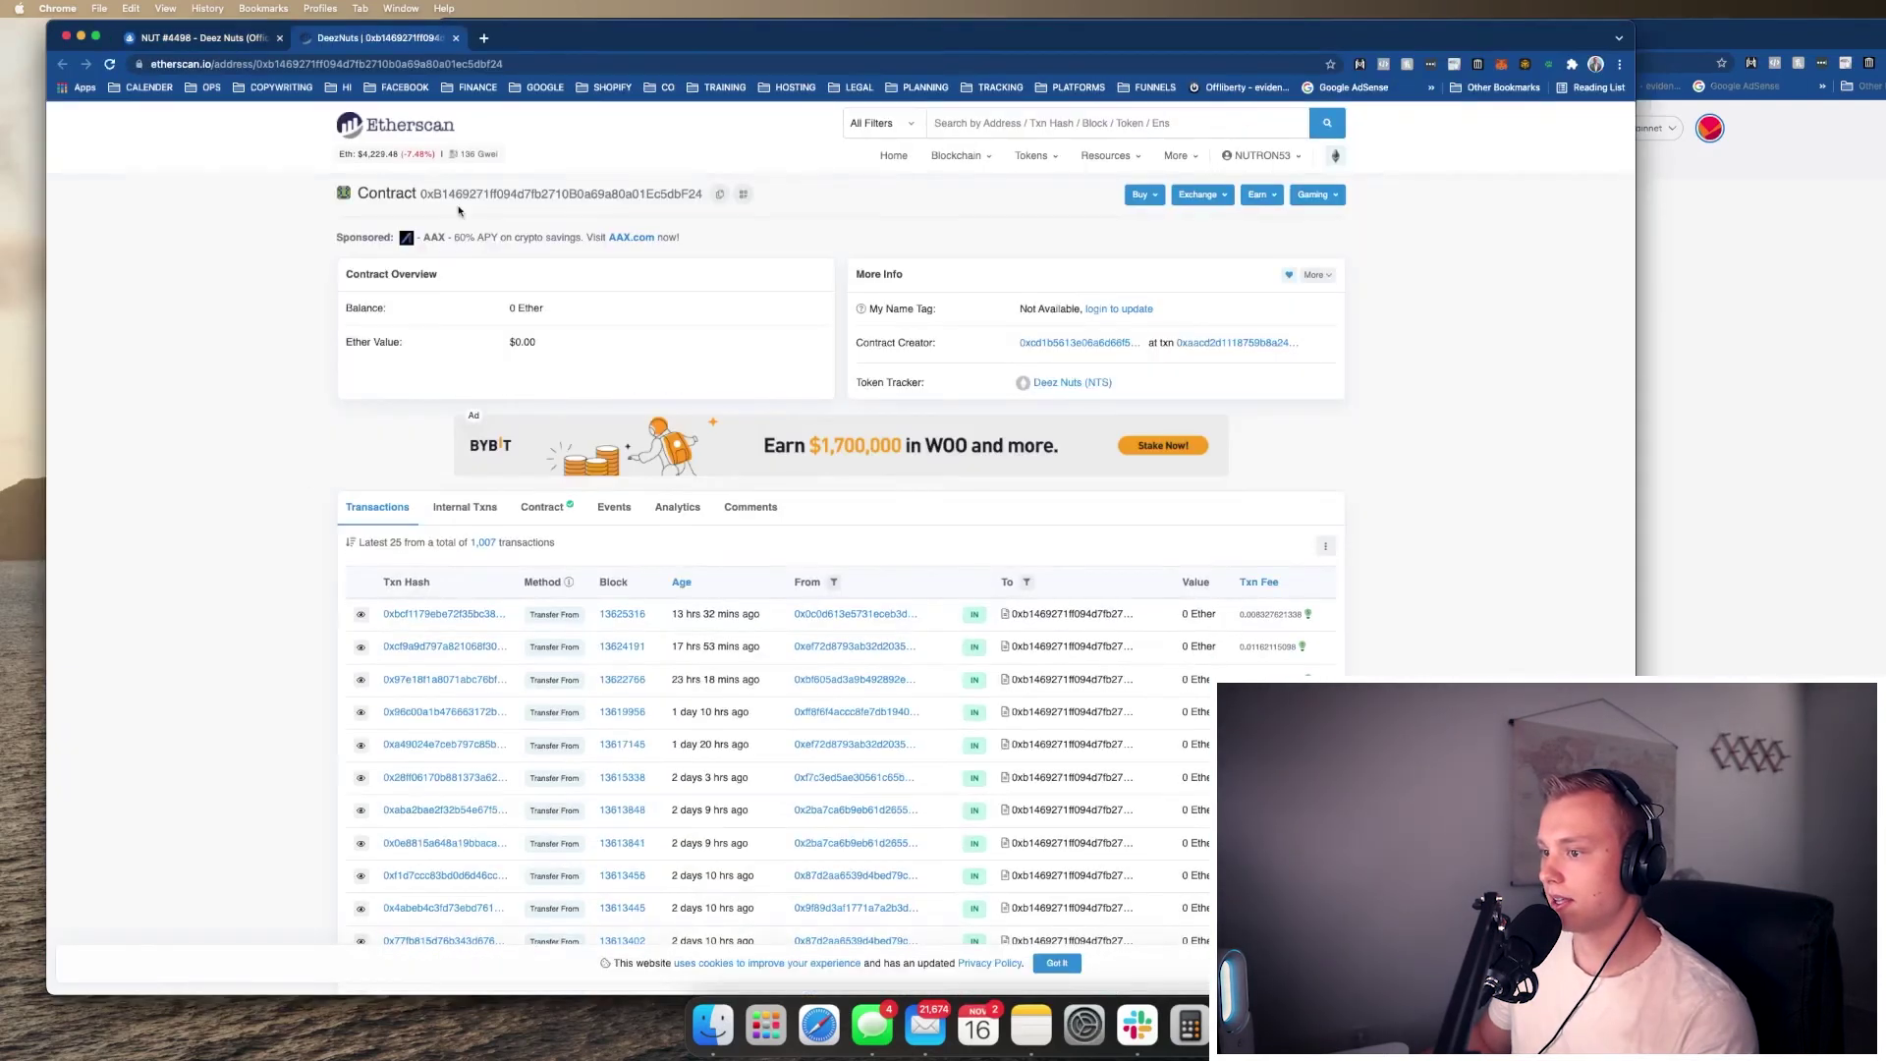
pyautogui.doubleClick(478, 193)
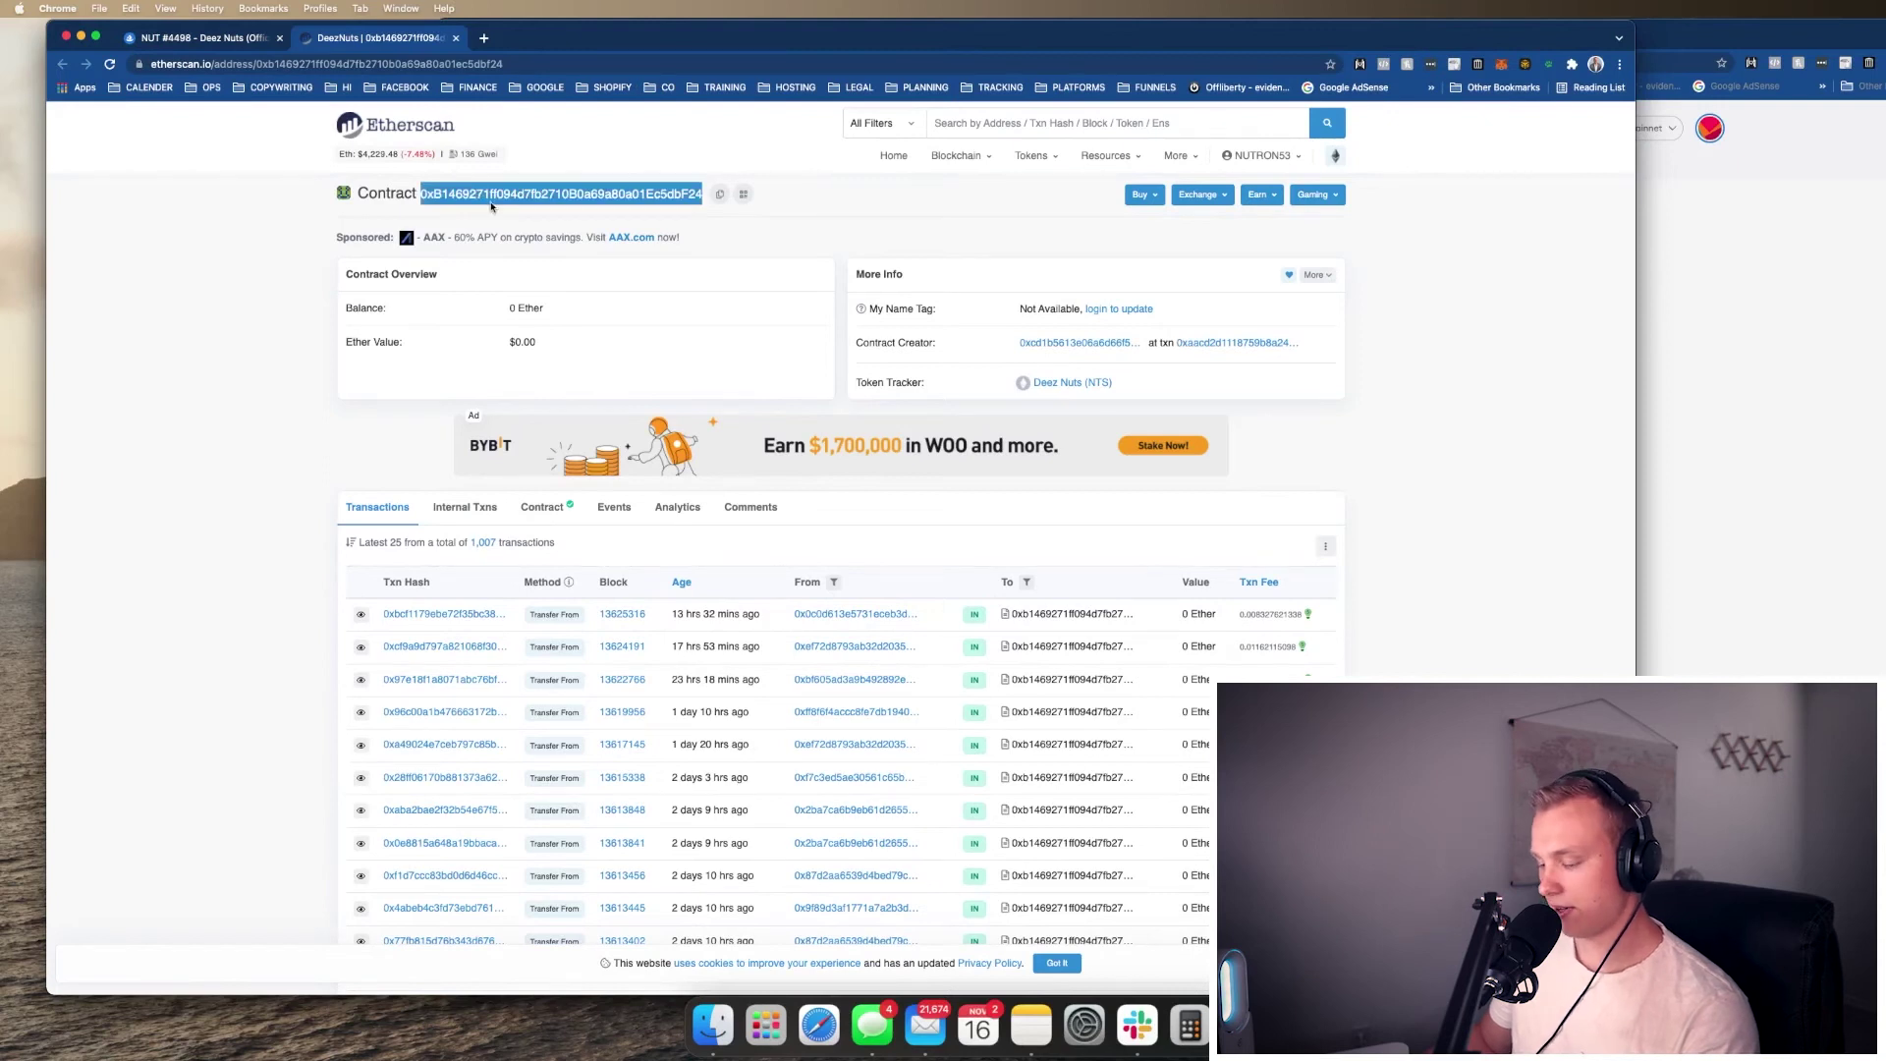
pyautogui.press('super+c')
pyautogui.click(1735, 308)
# - Paste the Deez Nuts contract address into the Token Contract Address field
pyautogui.click(1166, 363)
pyautogui.press('super+v')
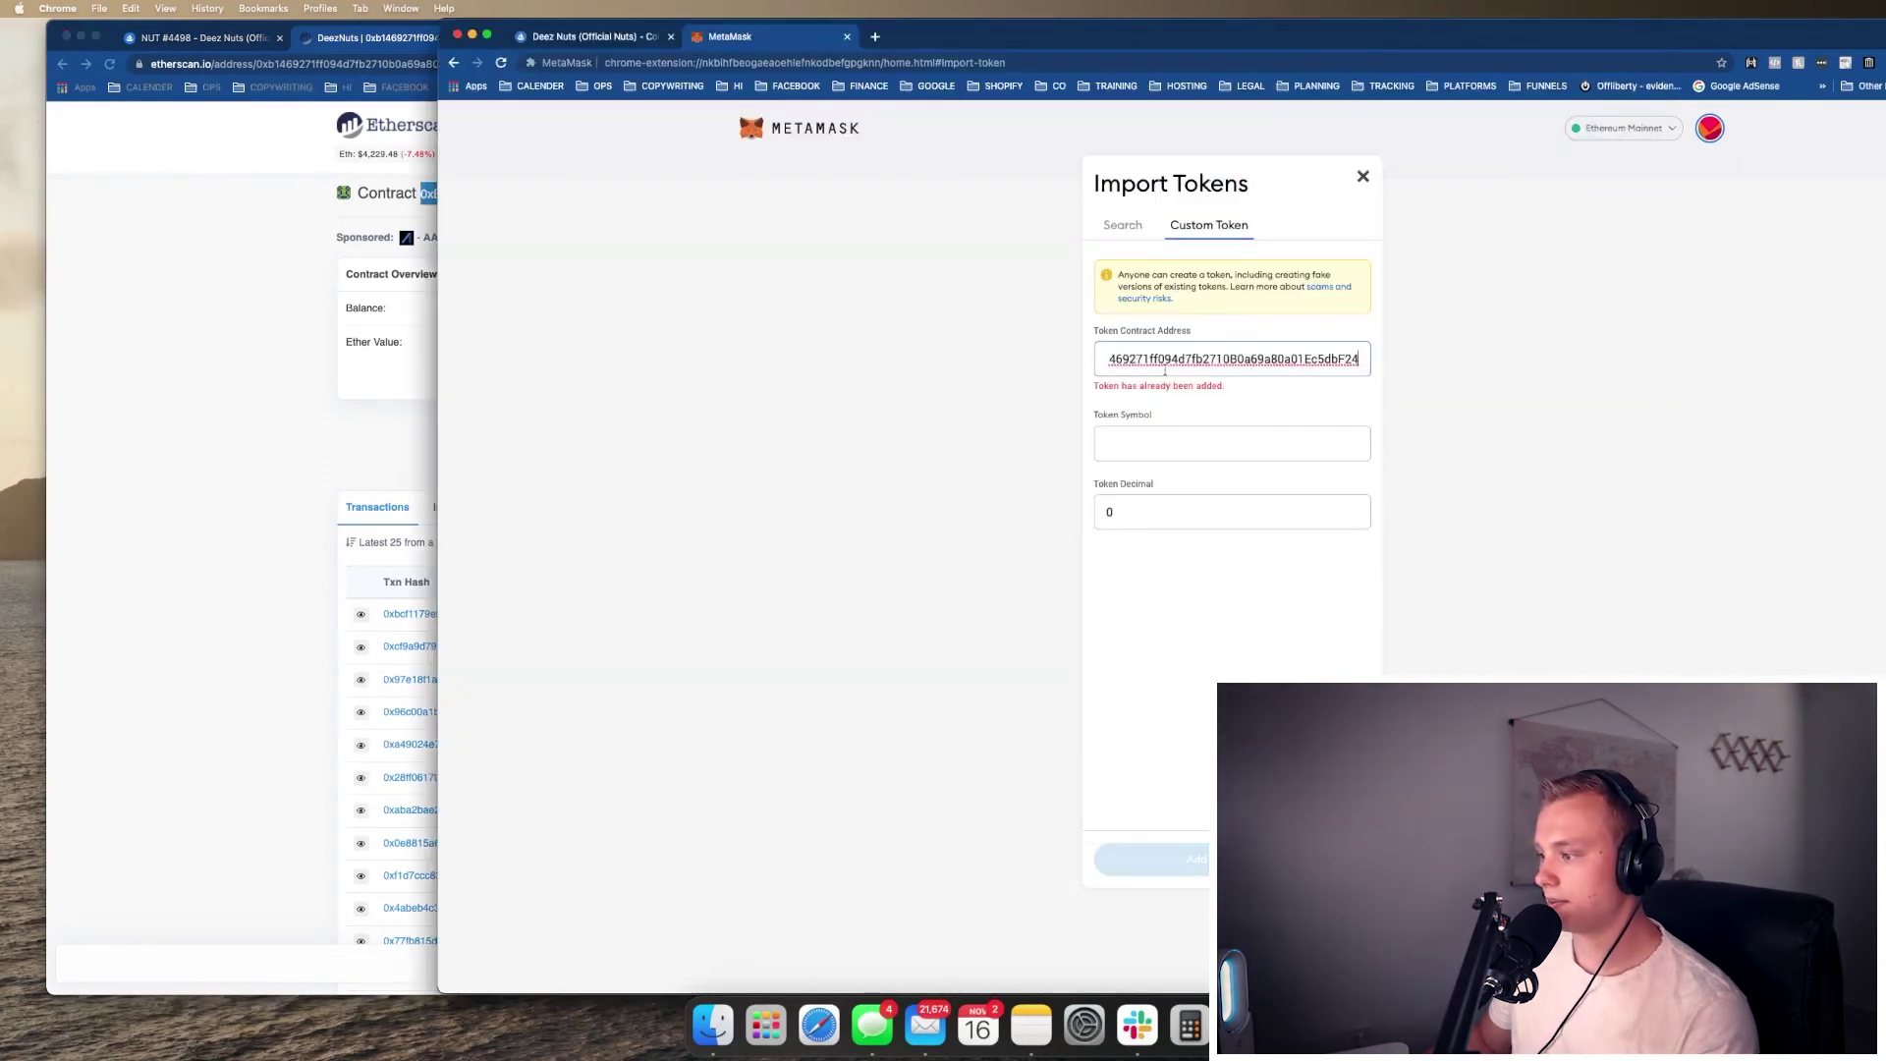
pyautogui.click(1040, 462)
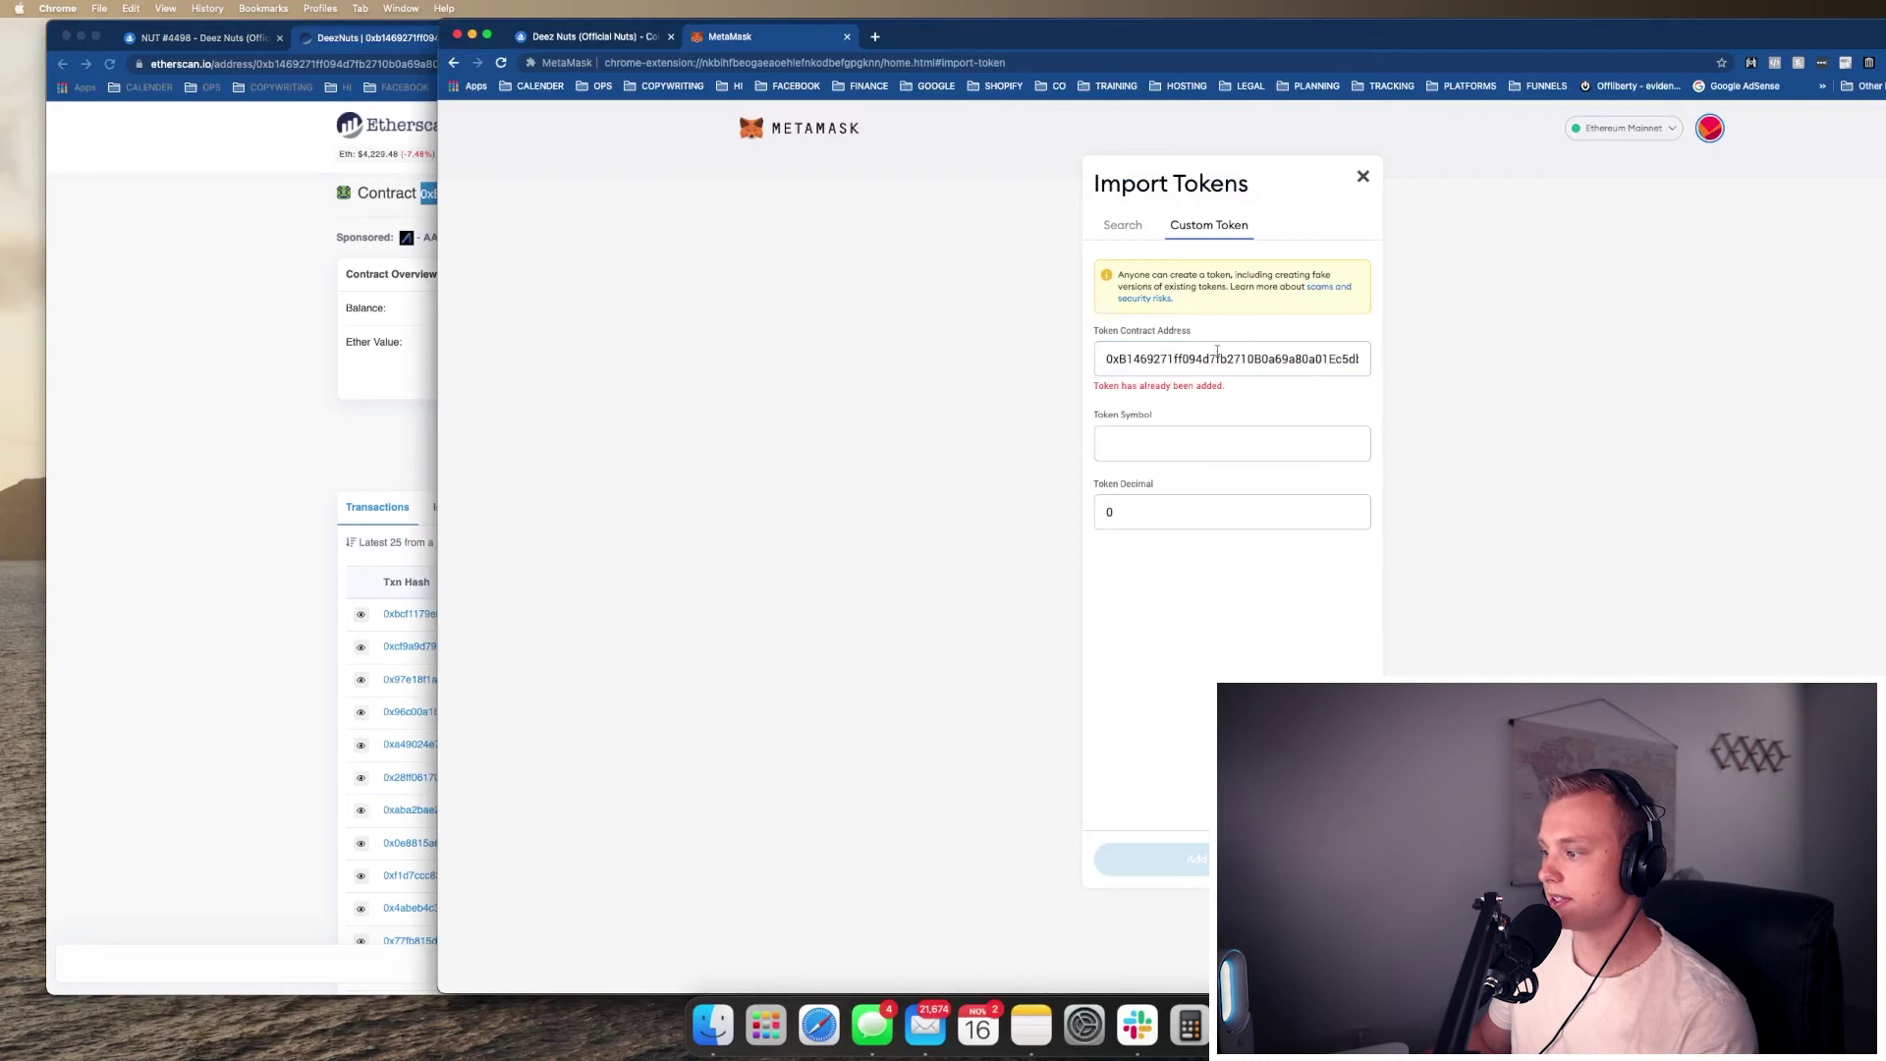
pyautogui.click(291, 268)
# - Set the token decimal to 1, then close Import Tokens since the token is already added
pyautogui.click(1561, 396)
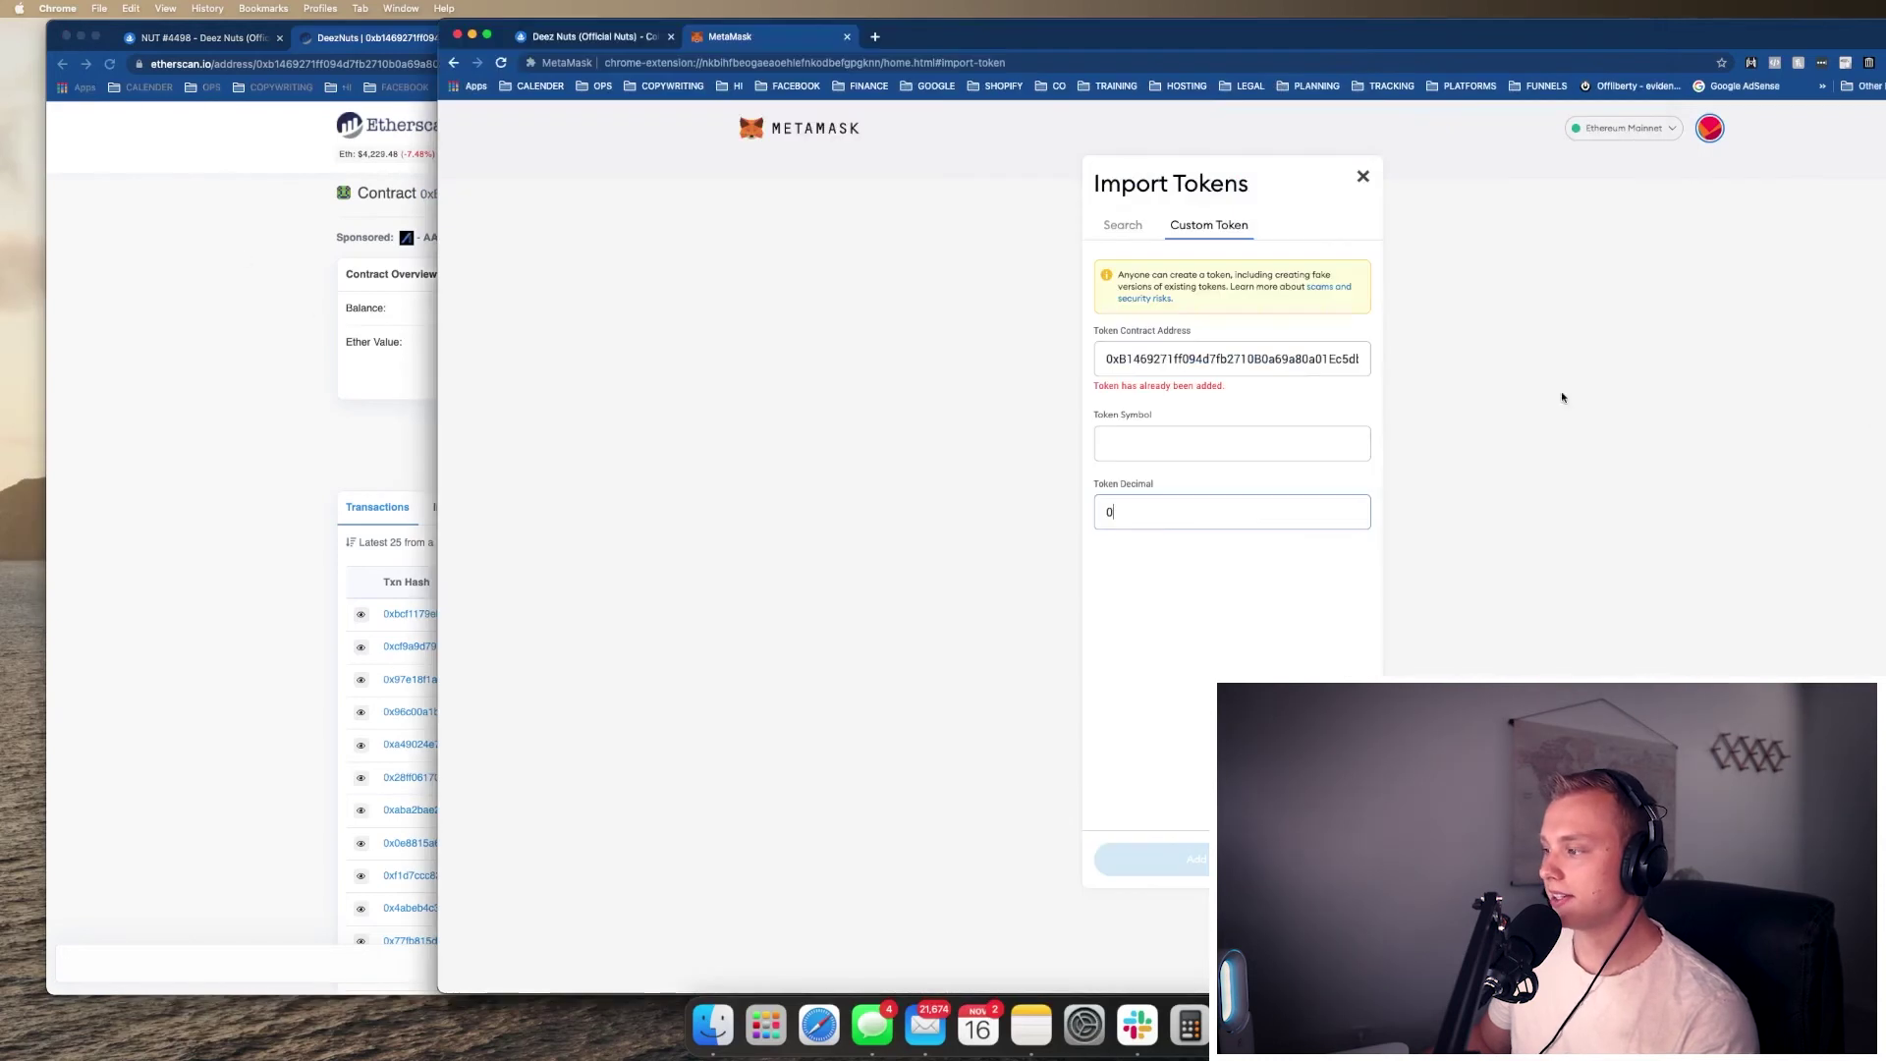
pyautogui.press('BackSpace')
pyautogui.write('2')
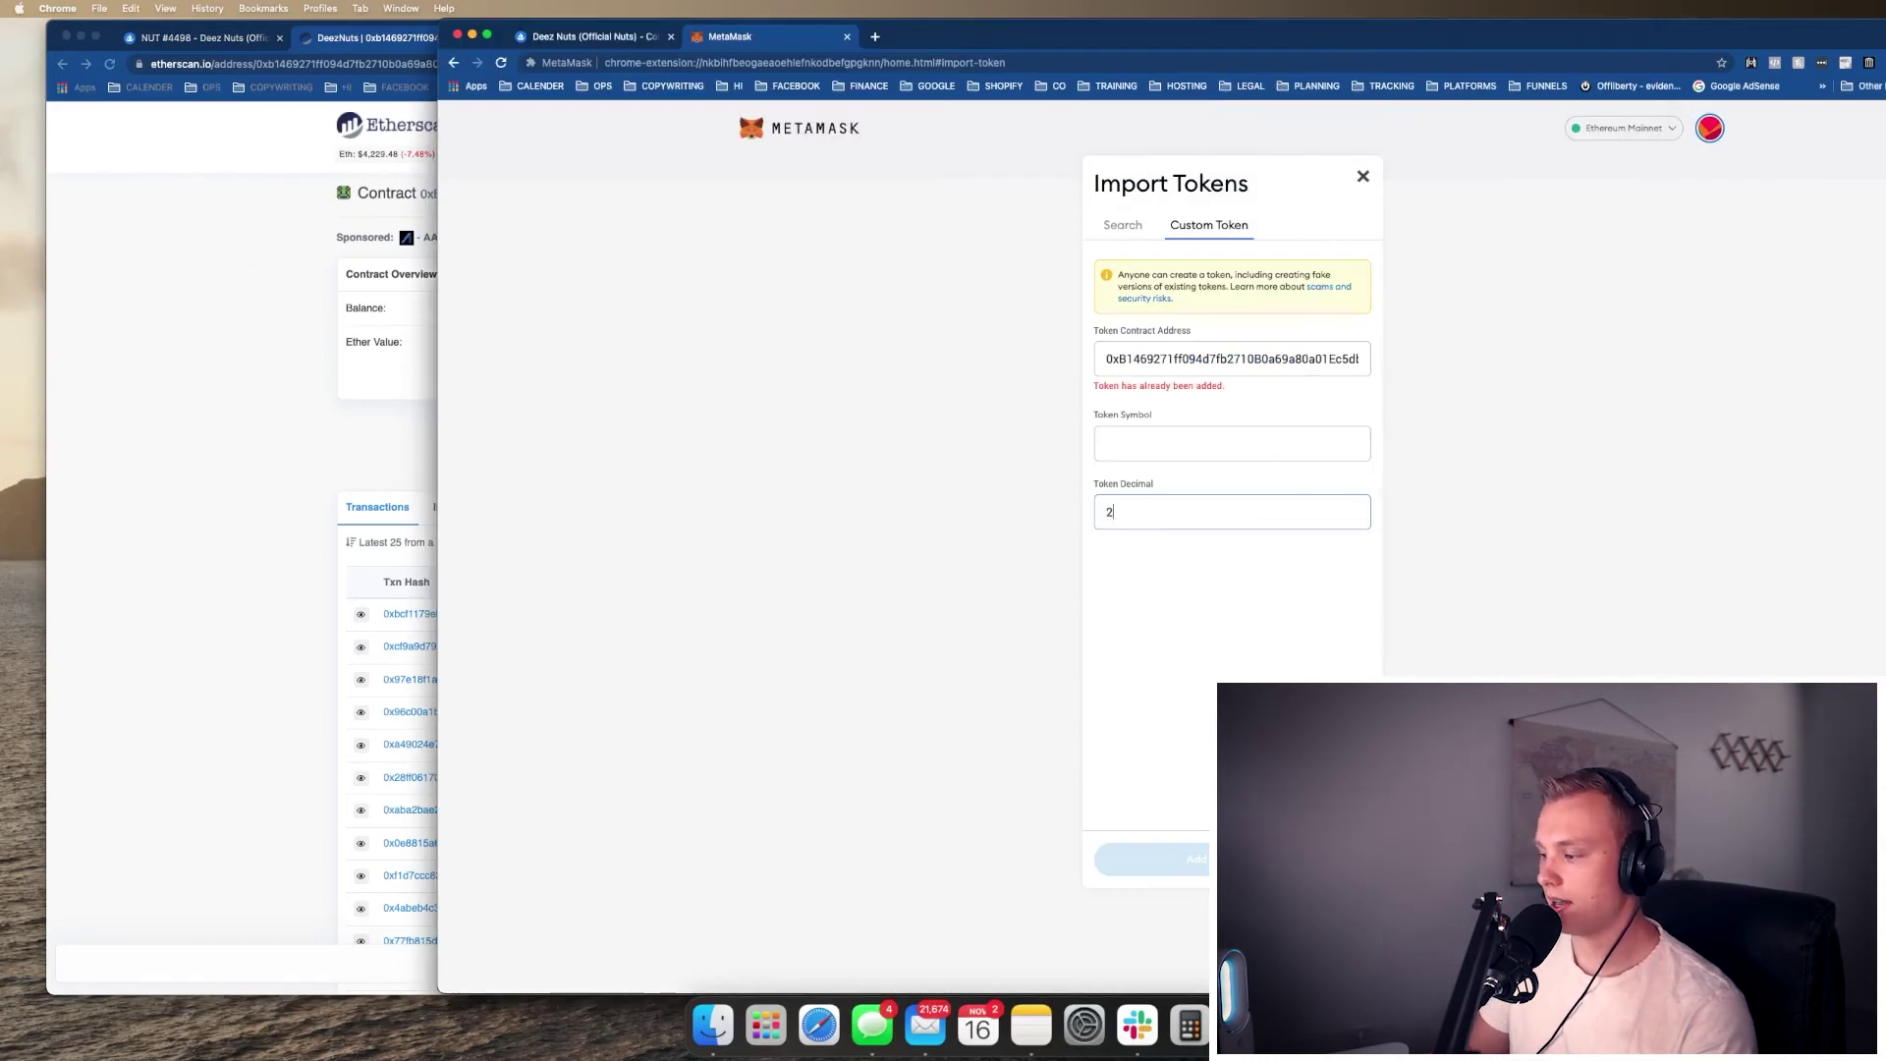
pyautogui.press('BackSpace')
pyautogui.write('1')
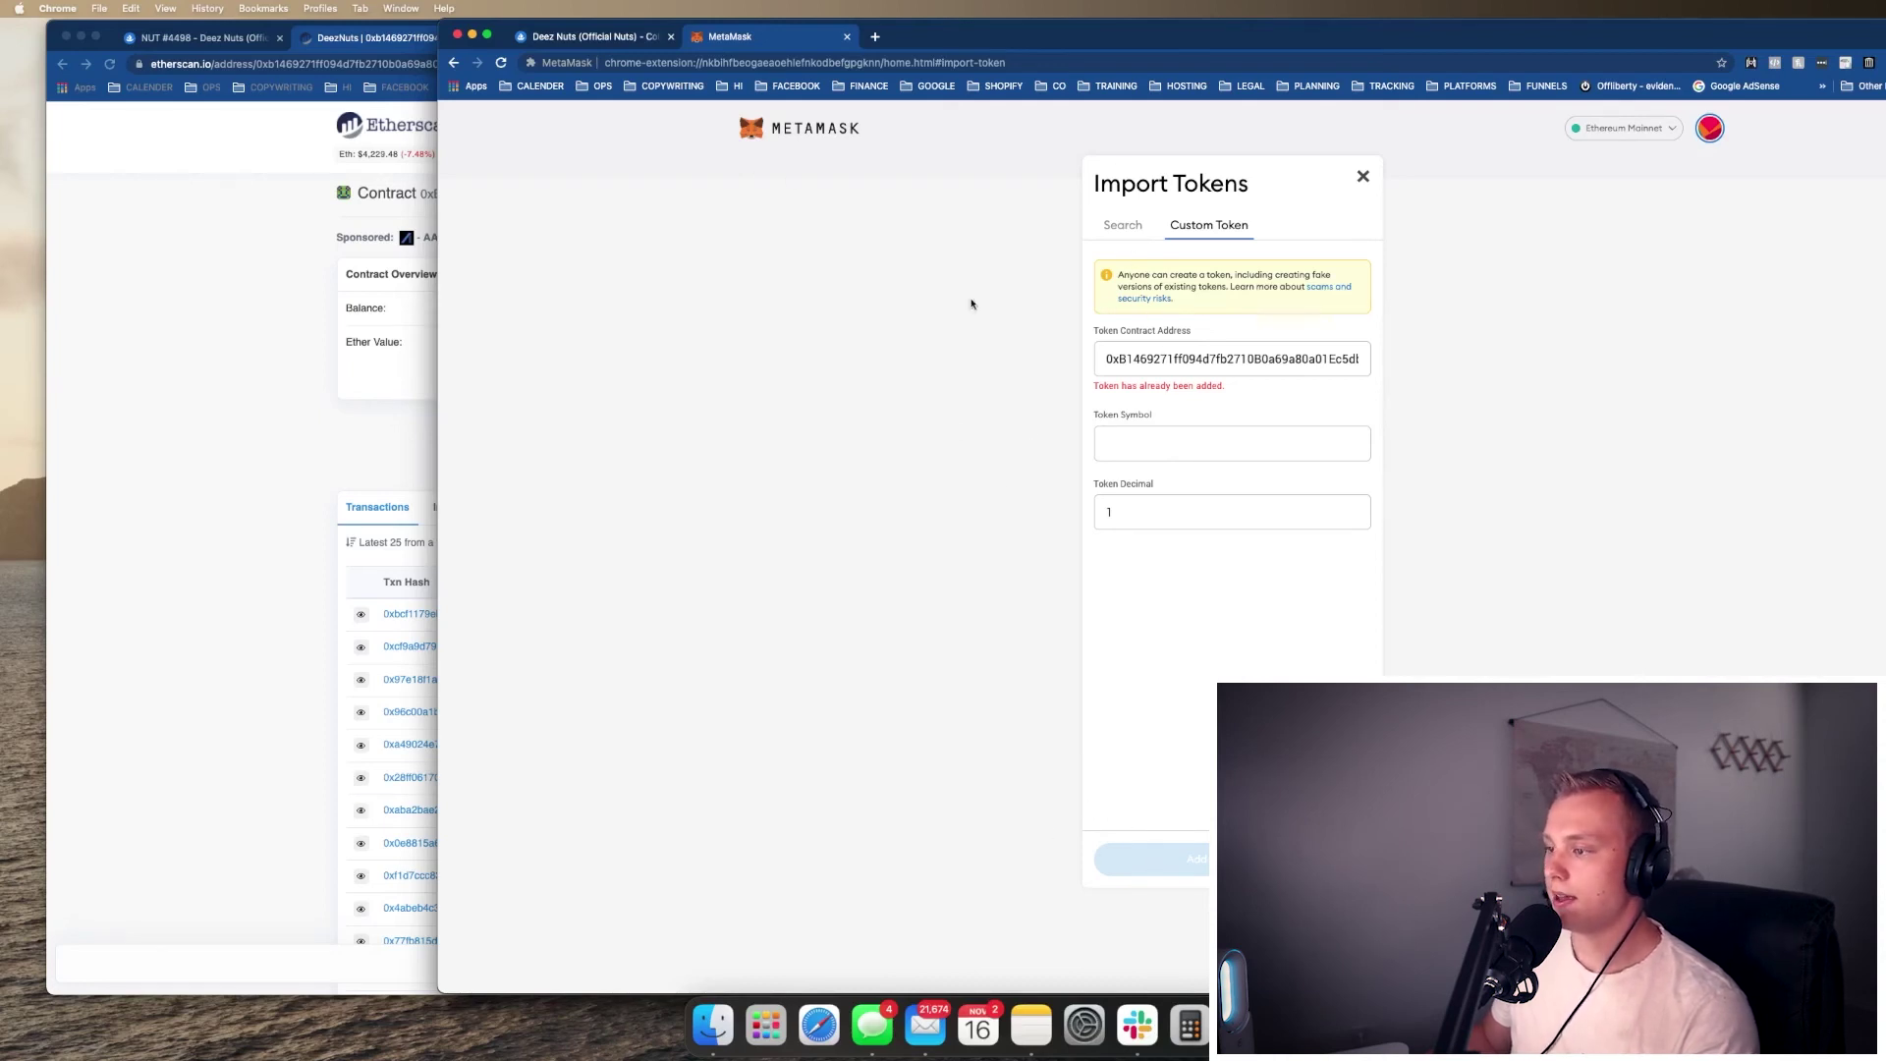
pyautogui.click(1124, 235)
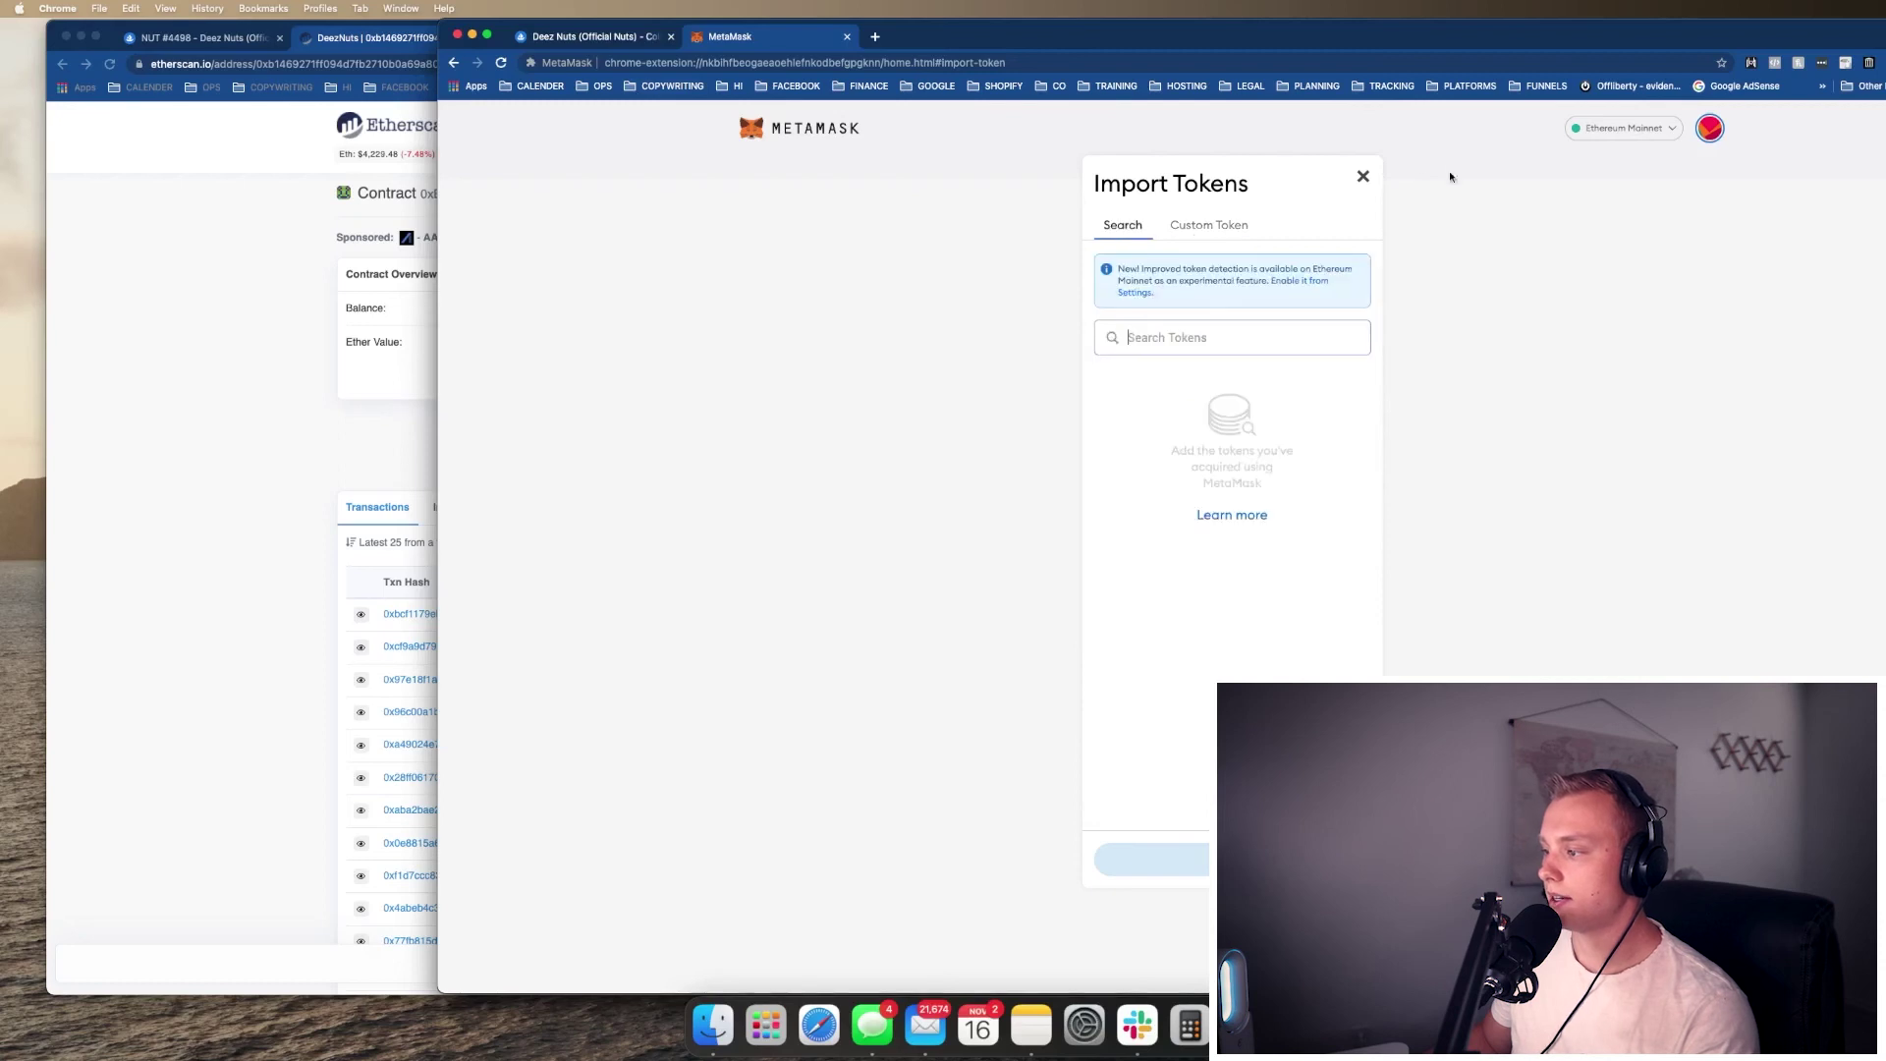
pyautogui.click(1361, 176)
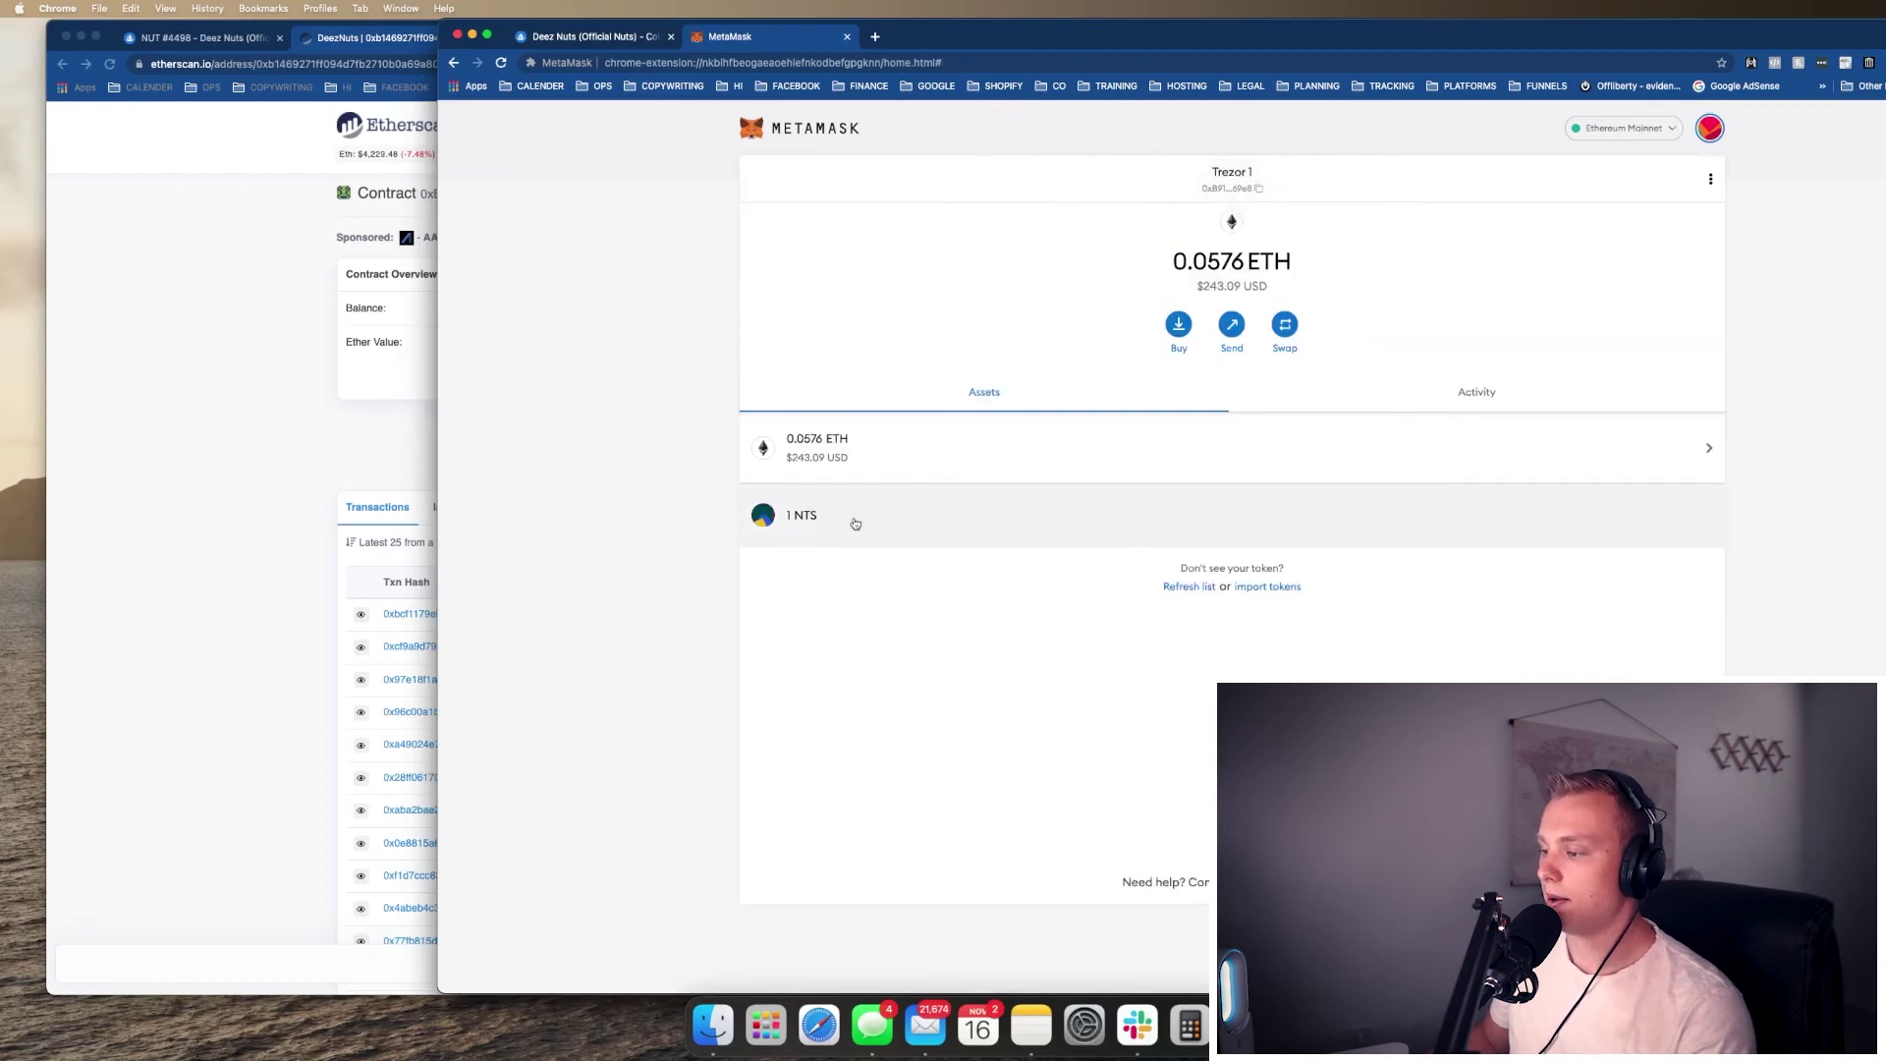
# - Move past the Etherscan and MetaMask windows back to the OpenSea NUT #4498 item page
pyautogui.click(295, 376)
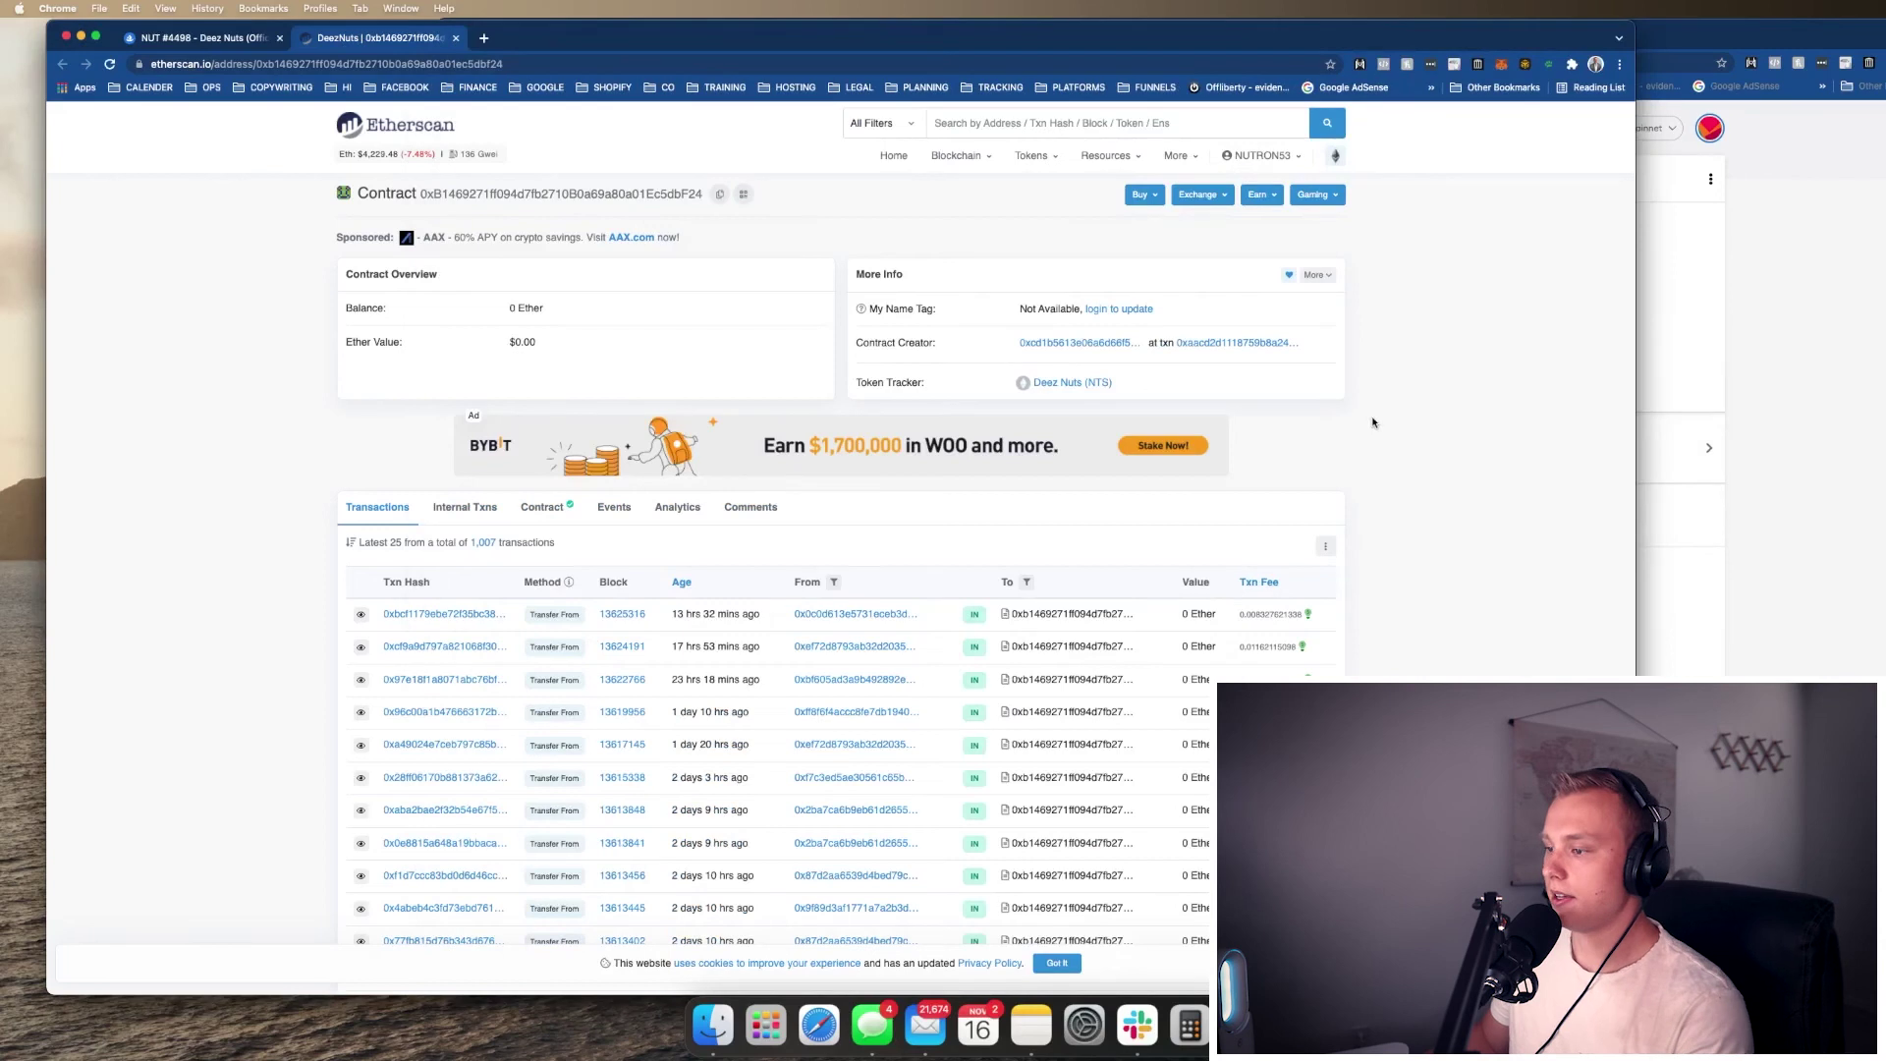
pyautogui.click(1721, 414)
pyautogui.click(251, 262)
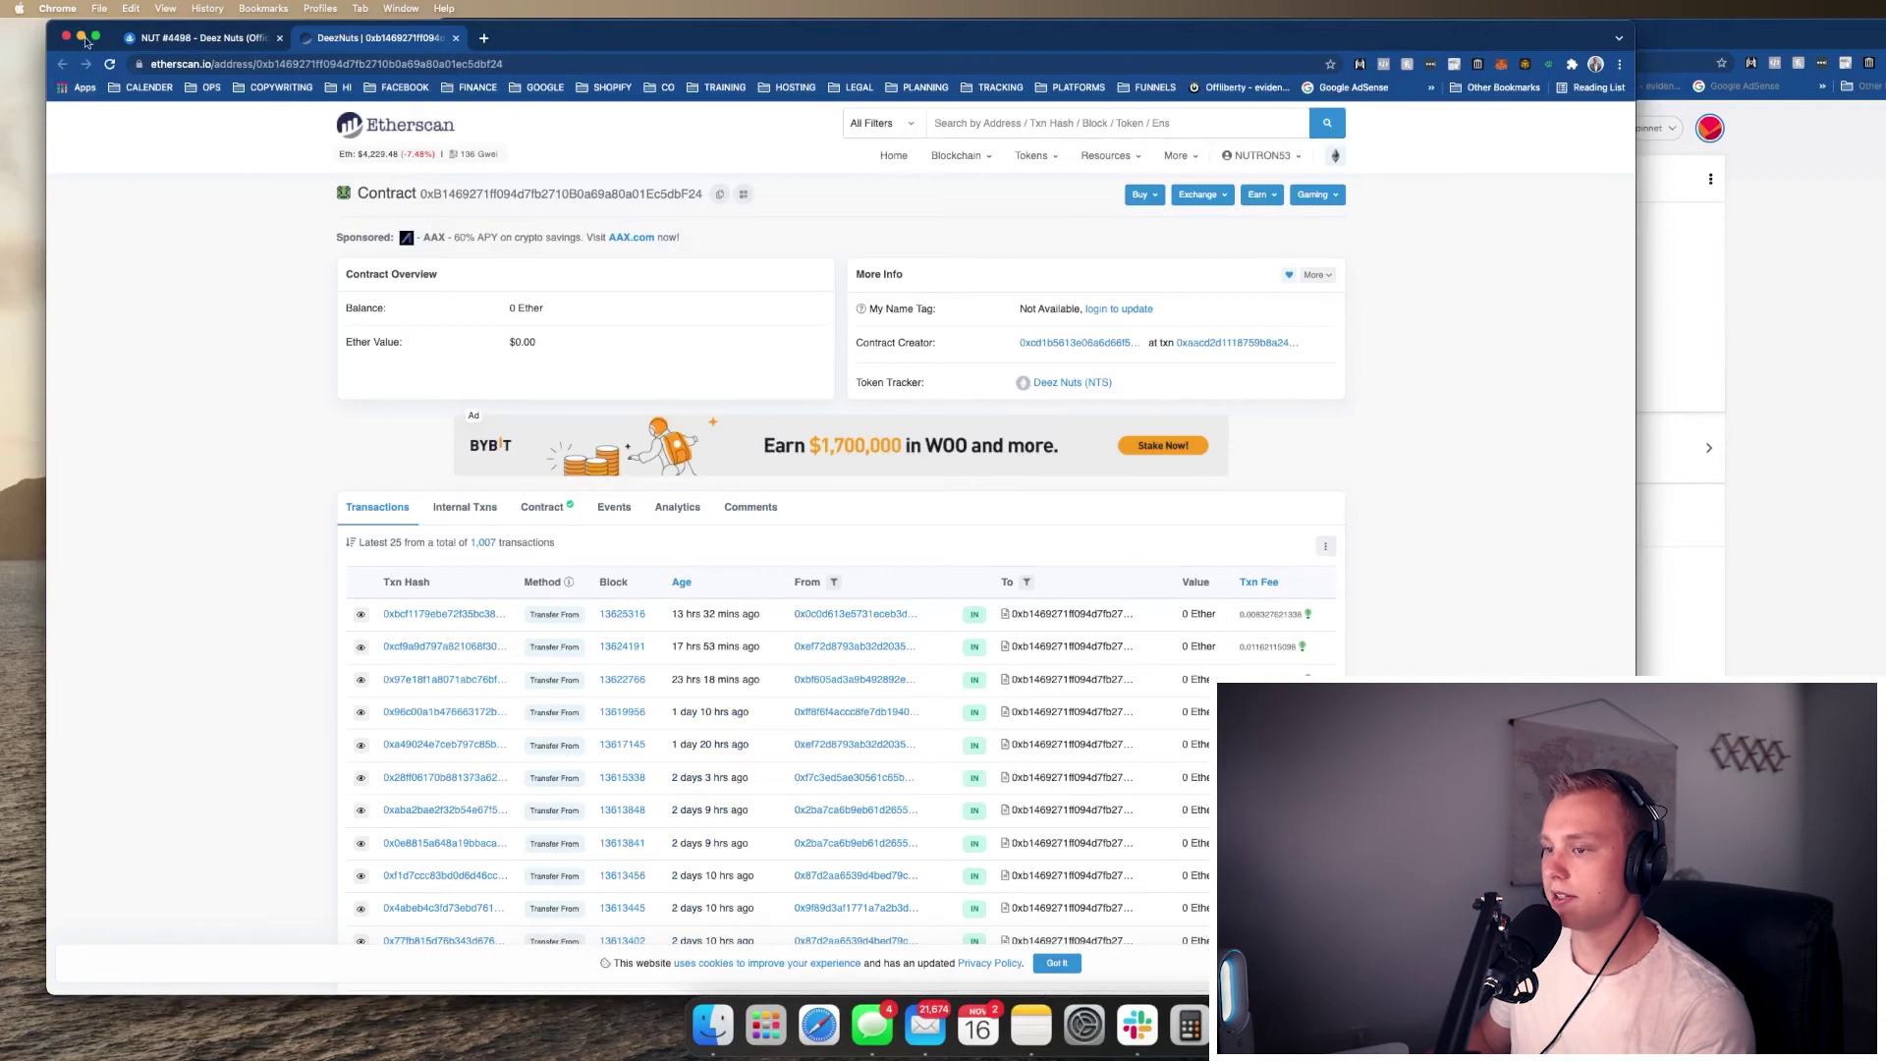
pyautogui.click(192, 38)
pyautogui.click(1724, 445)
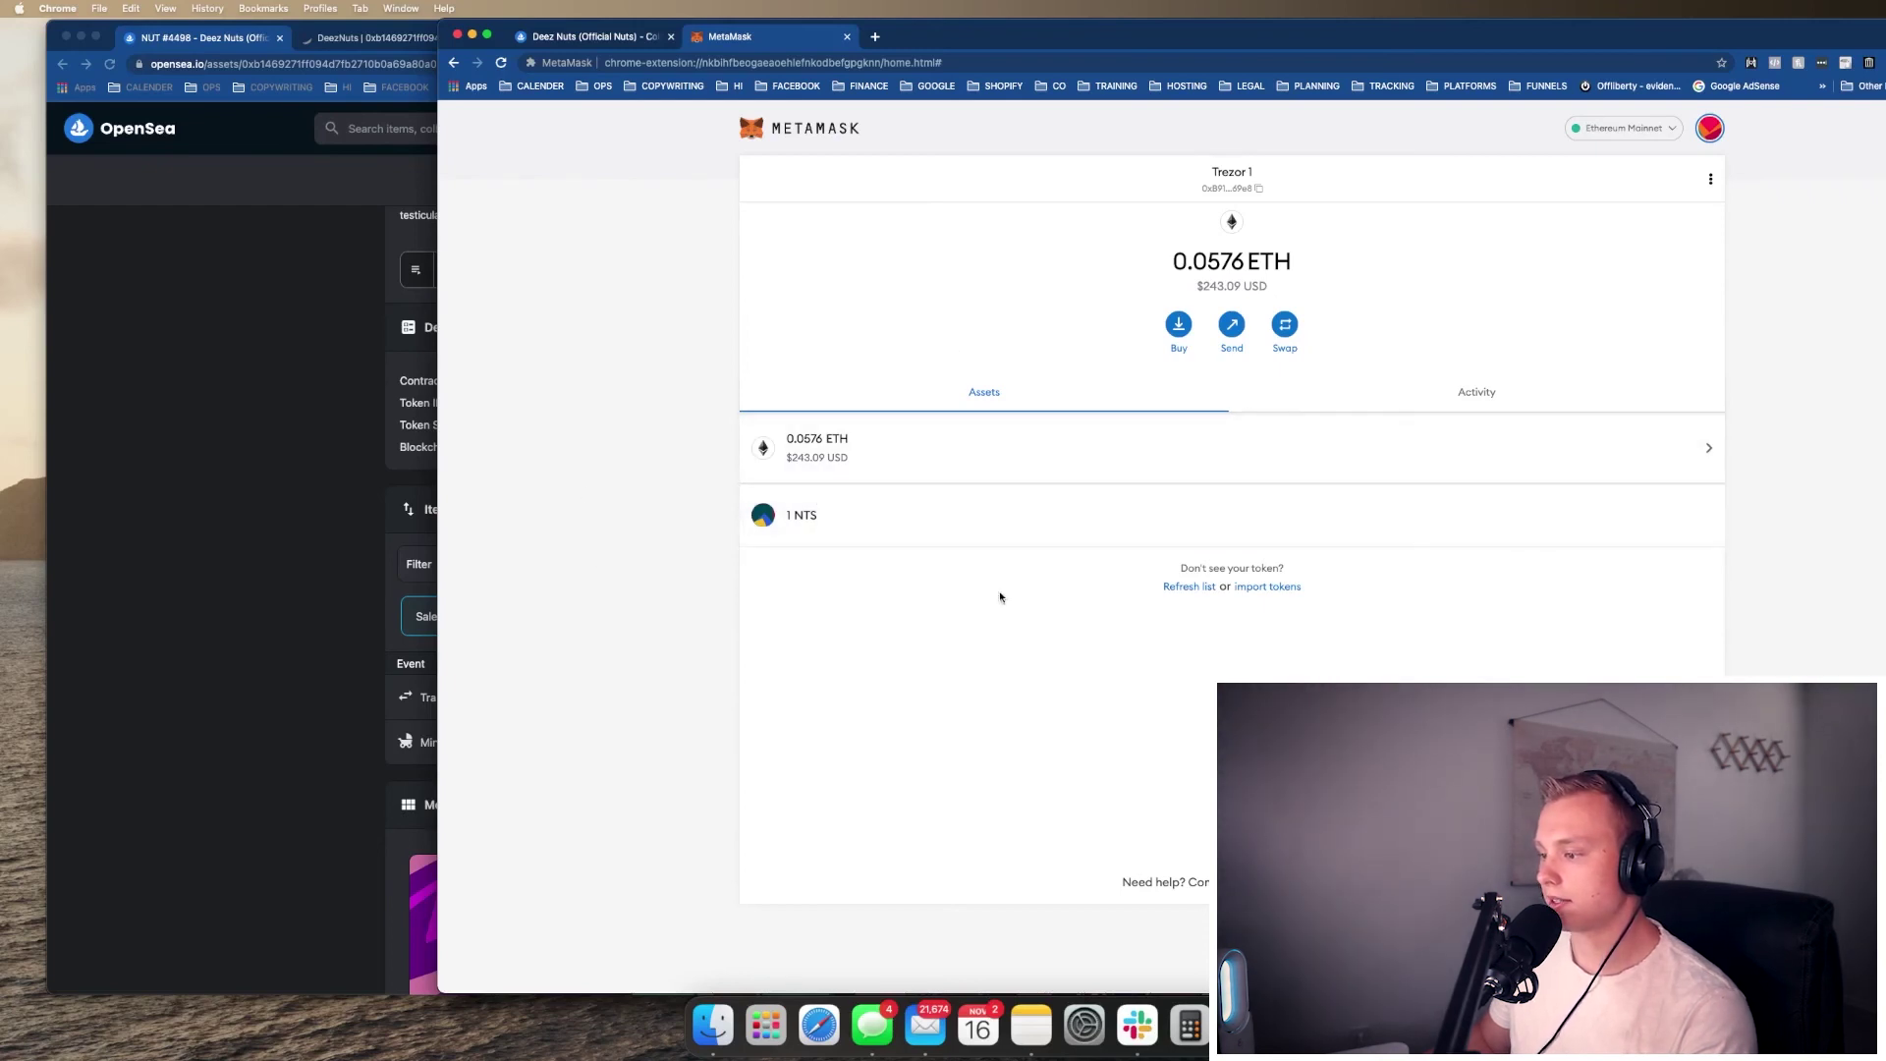
pyautogui.click(250, 503)
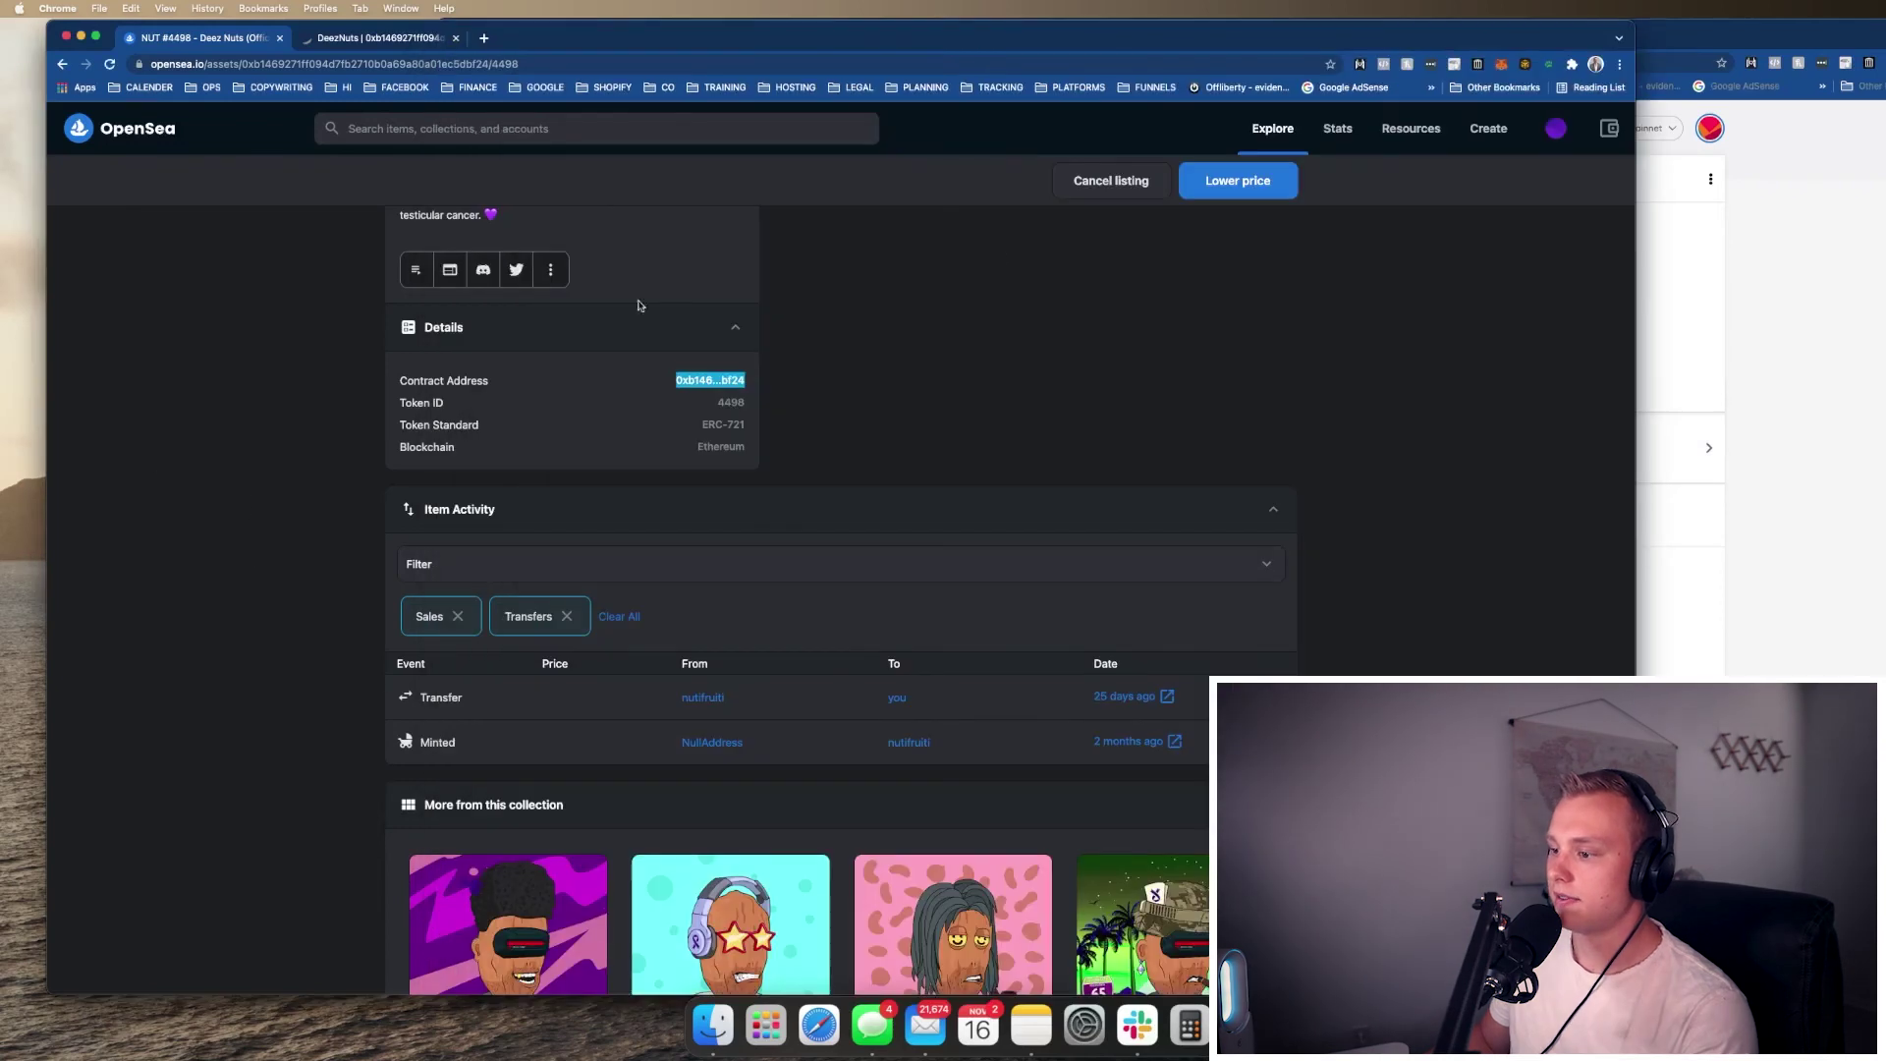
# - Open the OpenSea profile page to see NUT #4498 listed under Collected at 1 ETH
pyautogui.click(1559, 137)
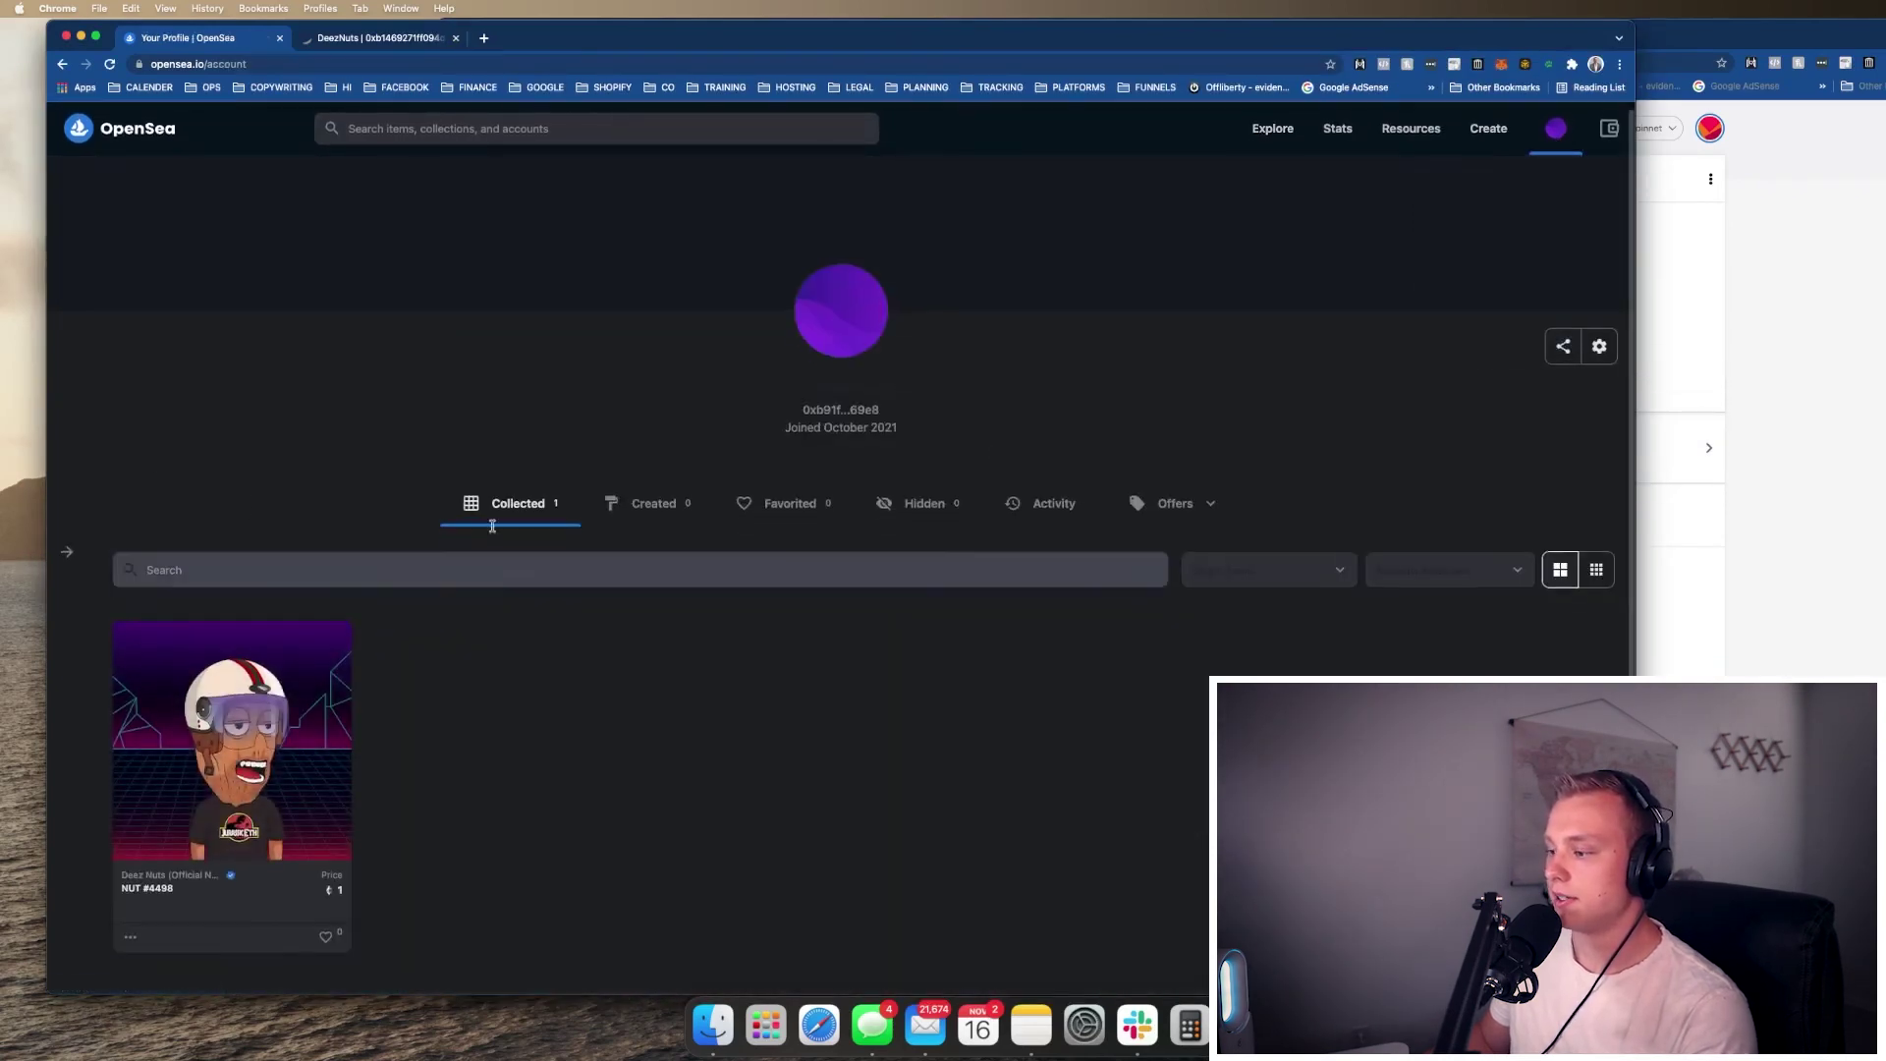